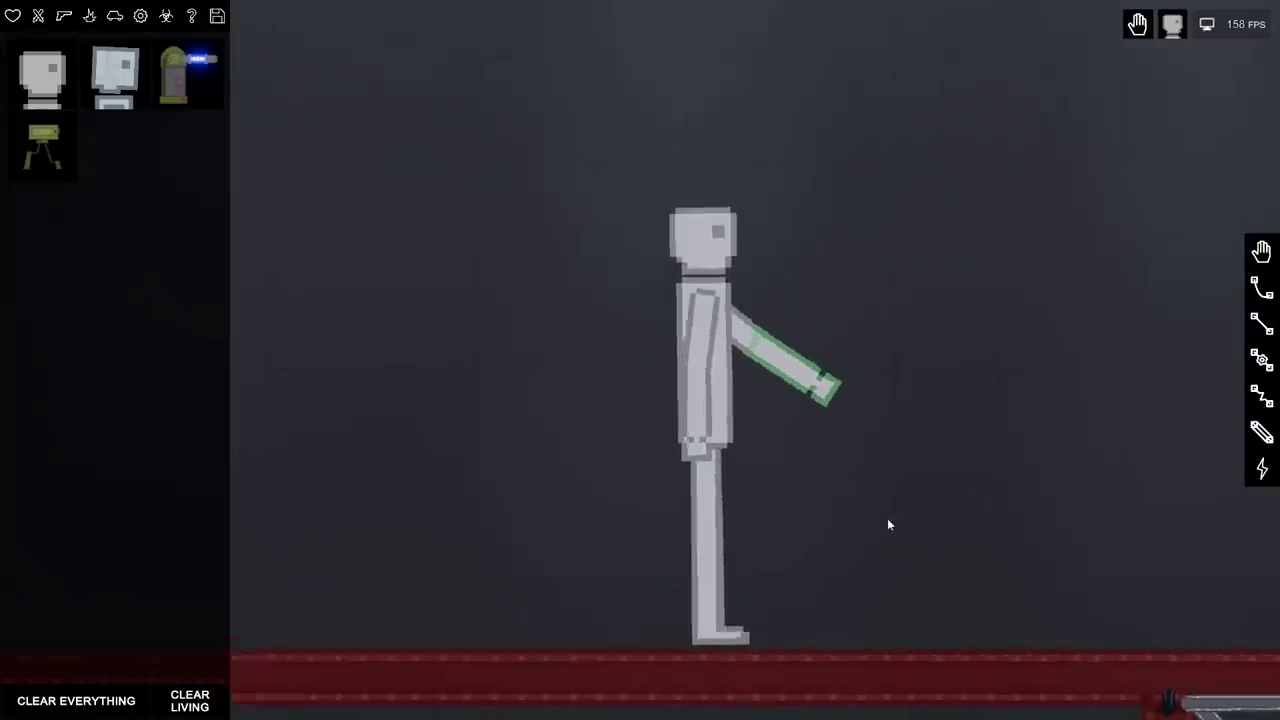
scroll(887, 518, "up", 3)
- Drag the ragdoll's forearms out in front, then pull its head until it rips free
left_click_drag(740, 404, 845, 295)
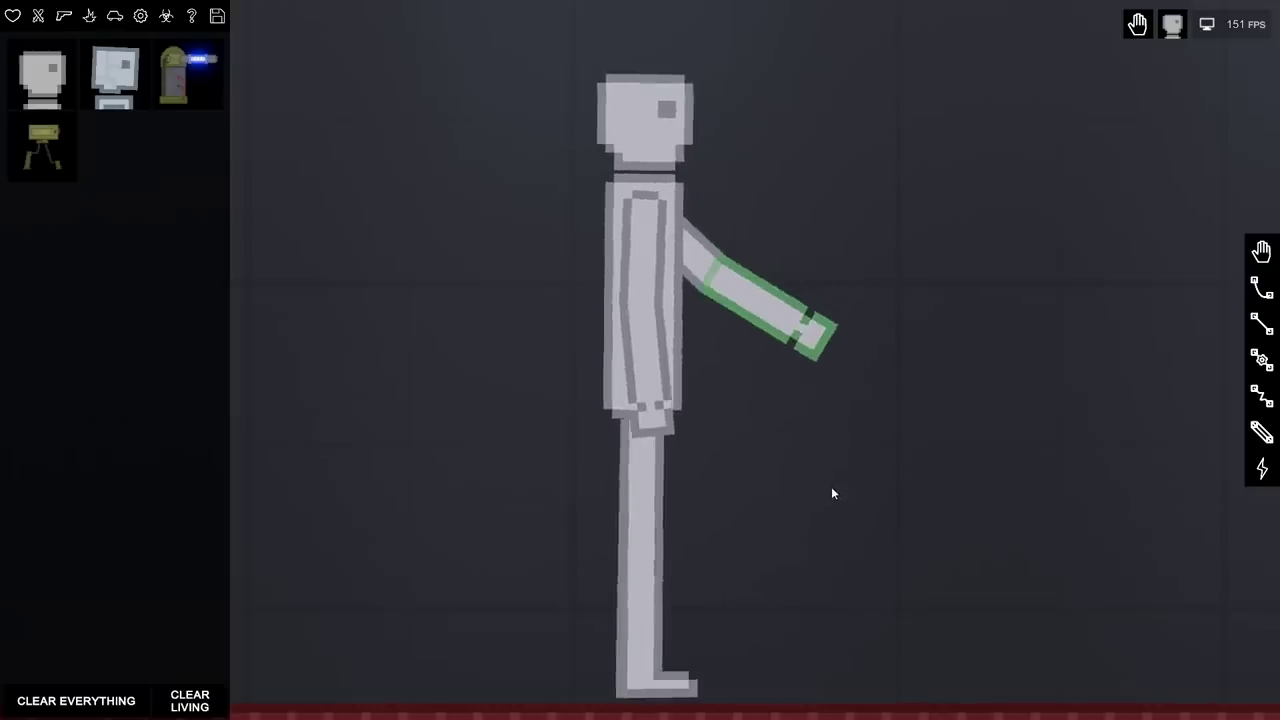
scroll(840, 450, "down", 3)
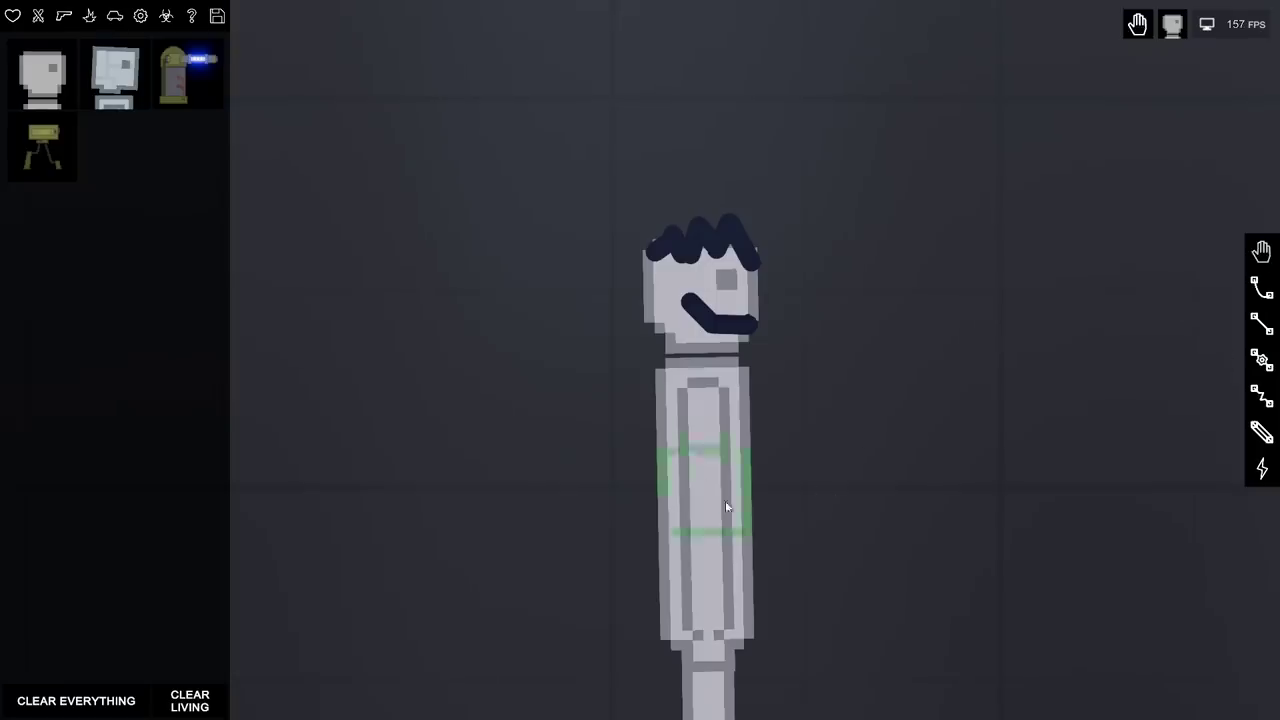
left_click_drag(717, 591, 778, 562)
left_click_drag(678, 526, 642, 503)
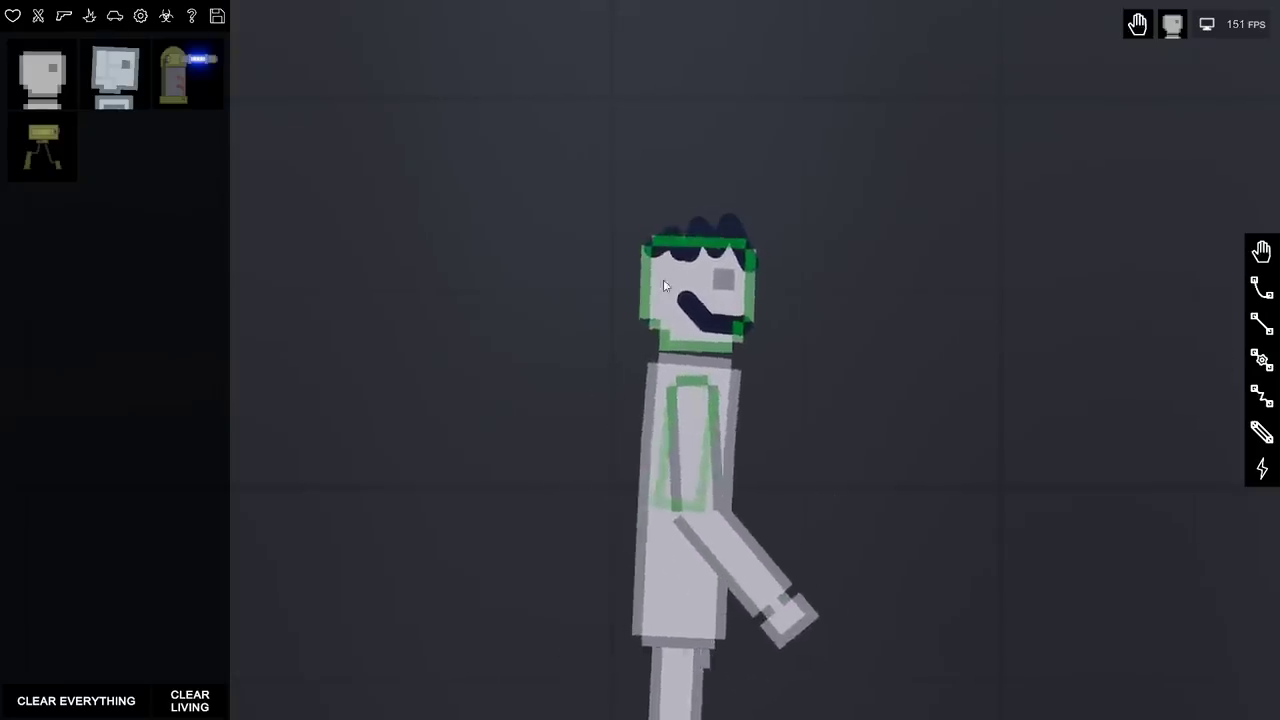
left_click_drag(663, 285, 595, 301)
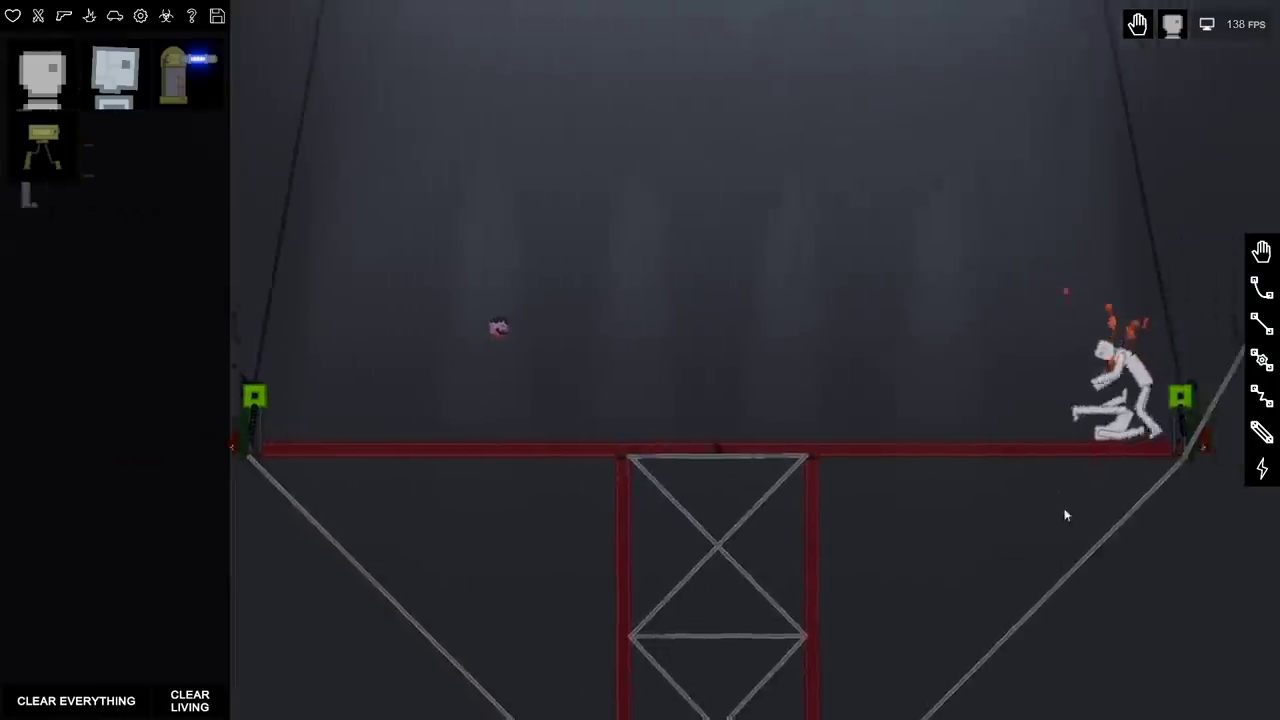
- Pan to the seats and fling both burning ragdolls up off the red beam
left_click_drag(1065, 515, 808, 520)
scroll(812, 526, "down", 5)
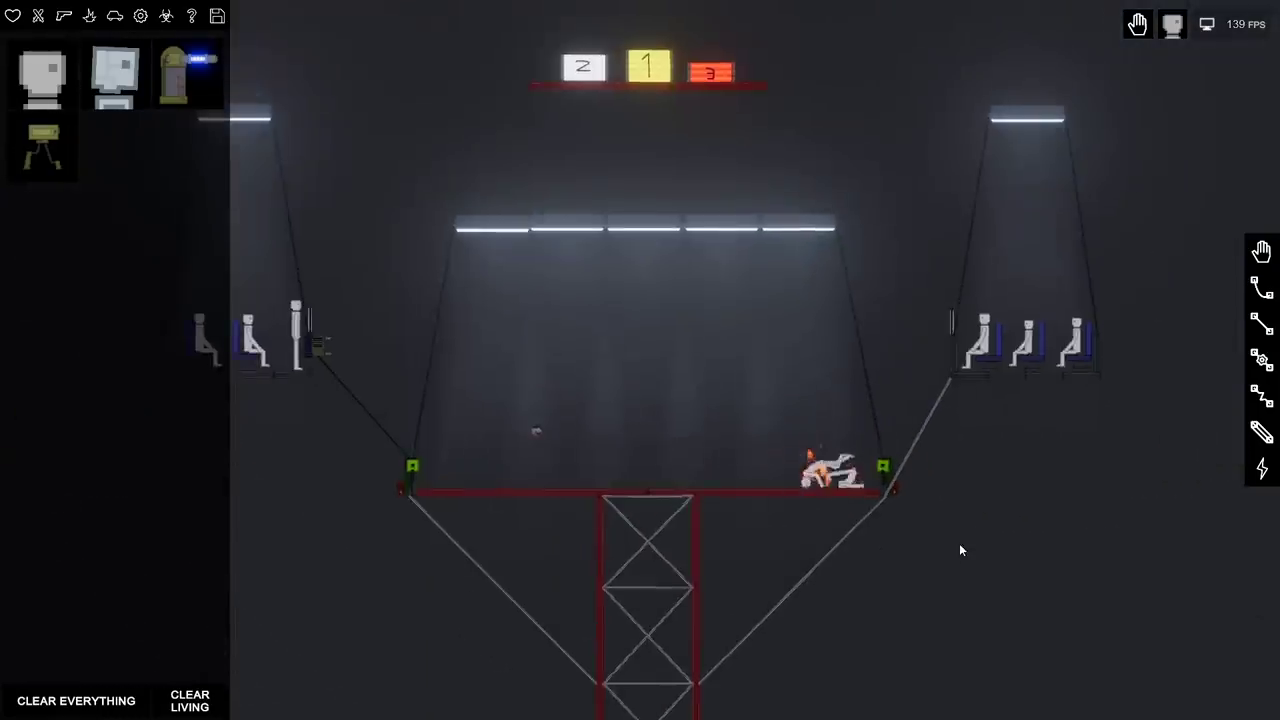
scroll(917, 550, "up", 3)
scroll(889, 551, "up", 3)
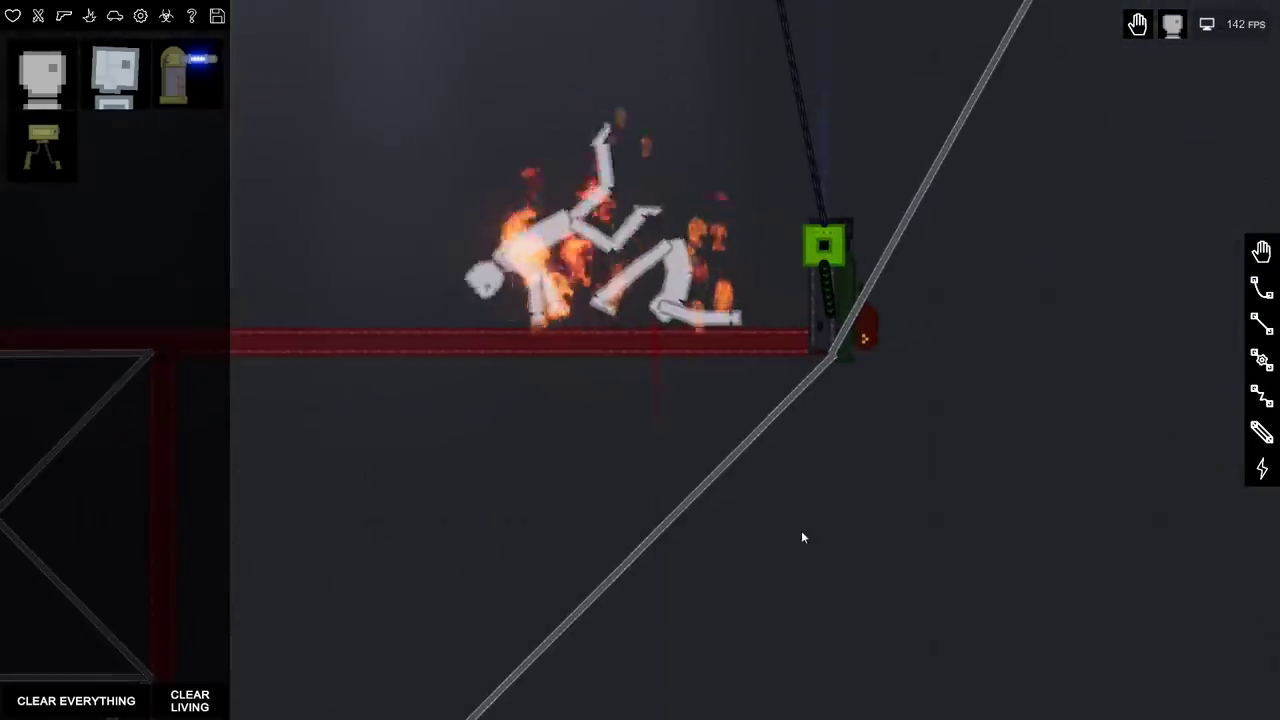
scroll(801, 530, "down", 3)
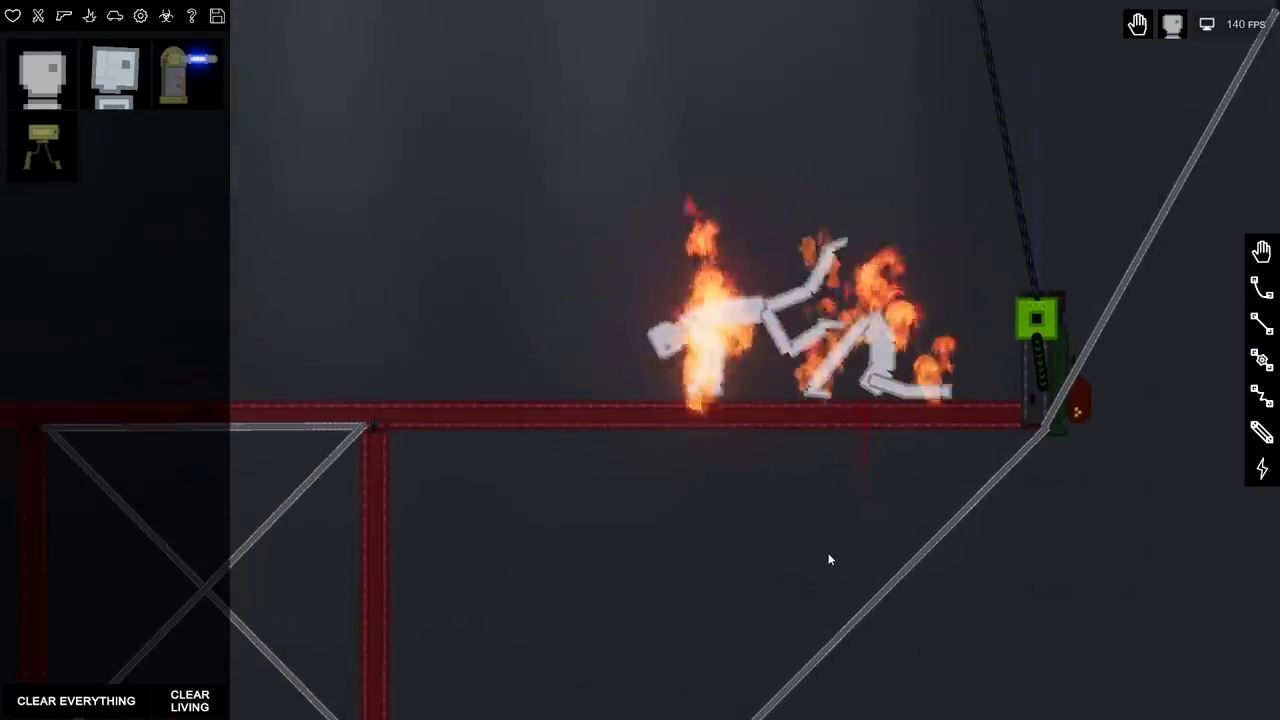
scroll(830, 555, "up", 4)
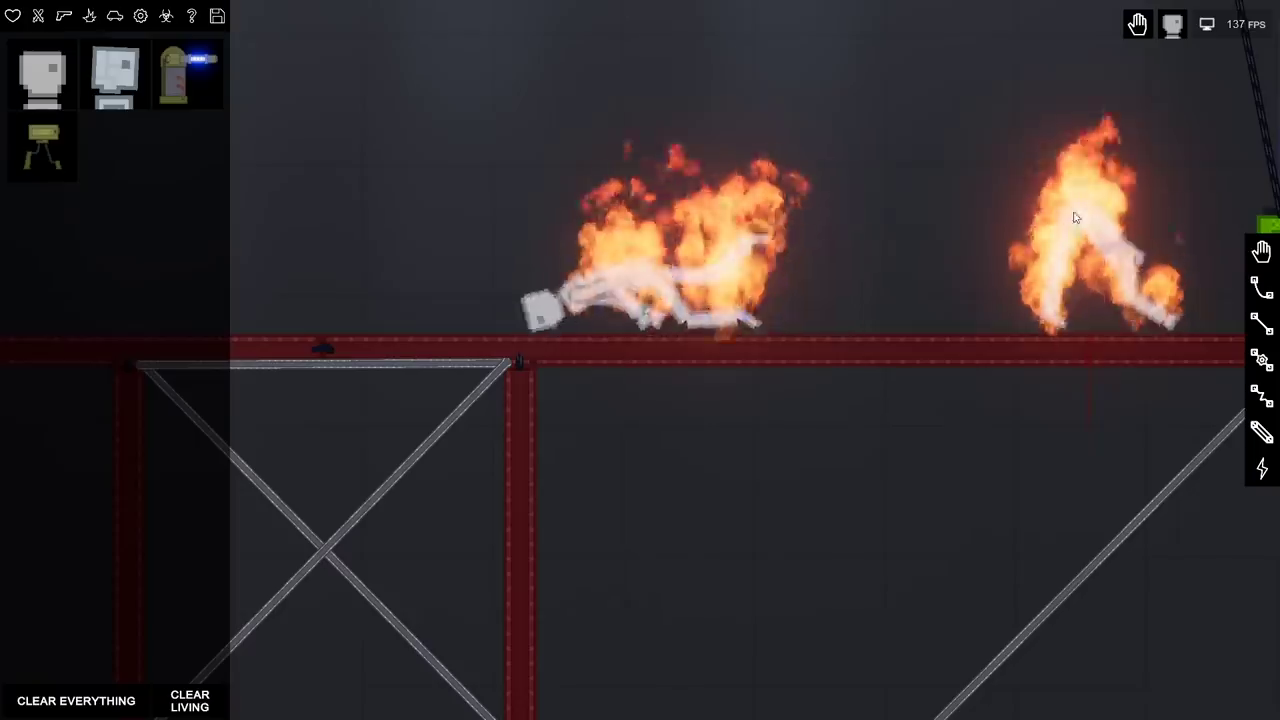
mouse_move(1085, 240)
left_mouse_down()
mouse_move(965, 118)
mouse_move(1081, 171)
left_mouse_up()
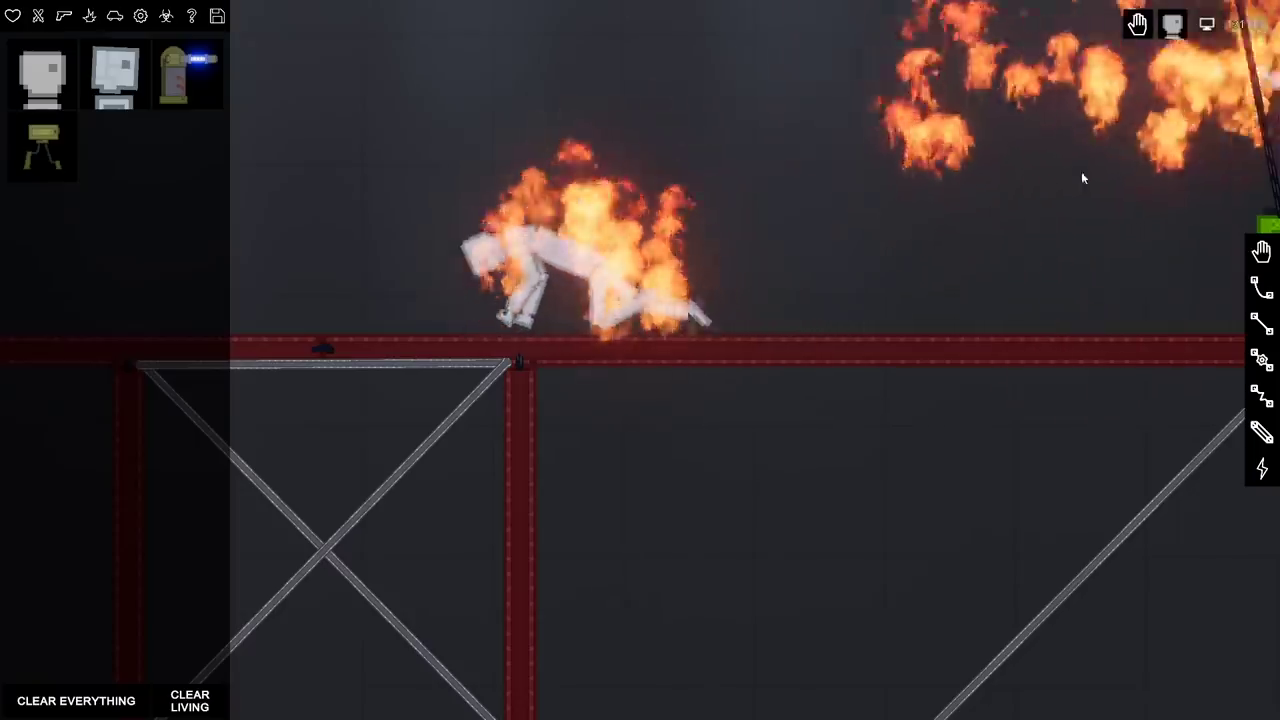
left_click_drag(505, 262, 1026, 310)
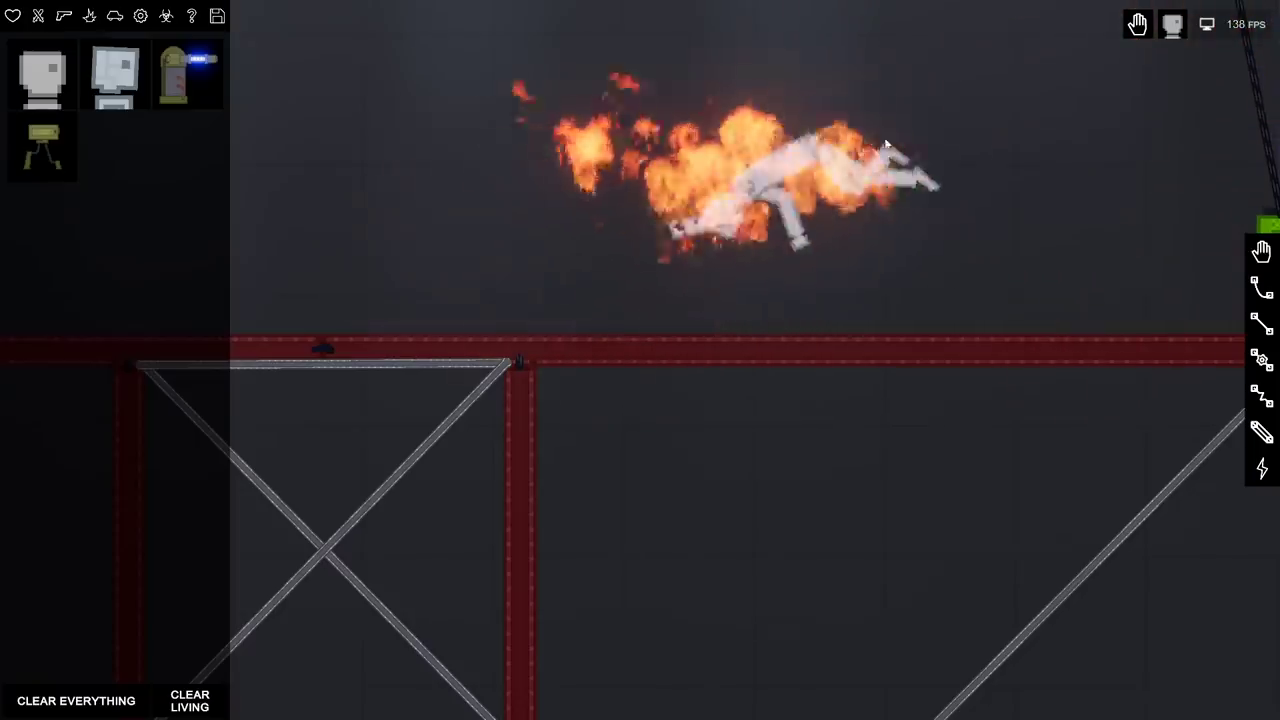
scroll(1026, 310, "down", 2)
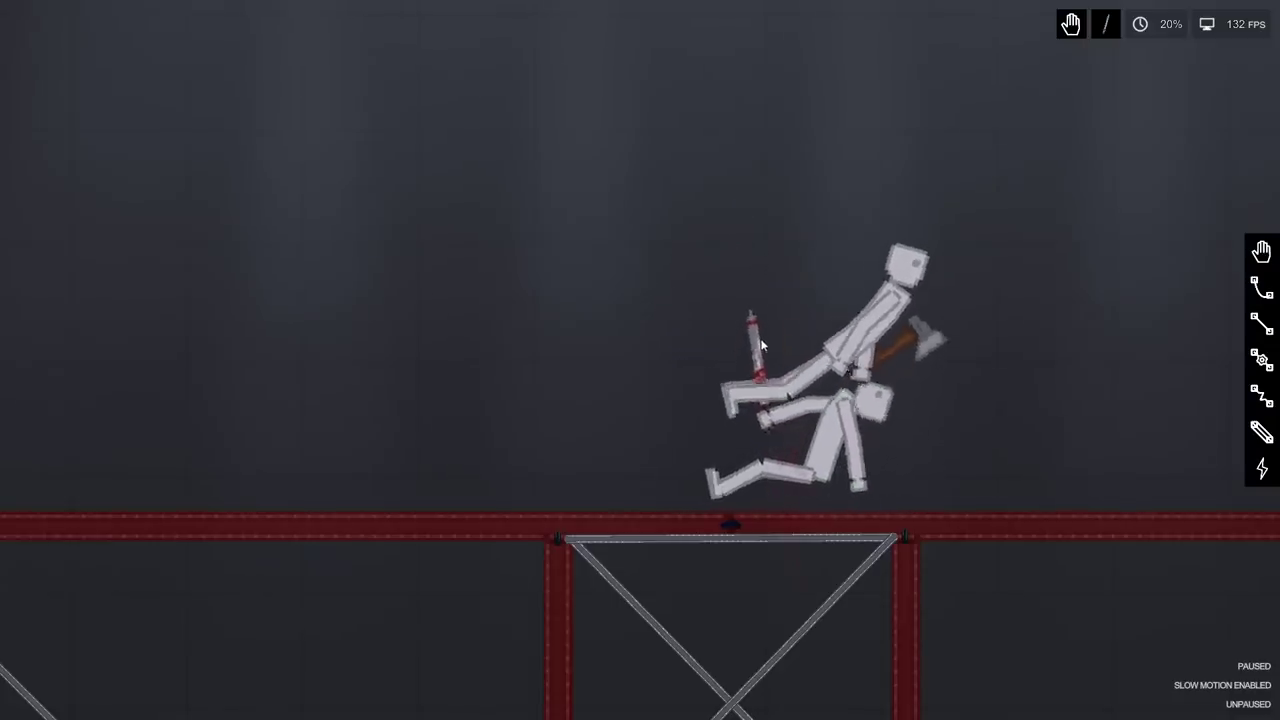
- Carry the ragdolls up by syringe and axe, show limb health with L, and right the kneeler
mouse_move(760, 345)
left_mouse_down()
mouse_move(817, 195)
mouse_move(897, 203)
left_mouse_up()
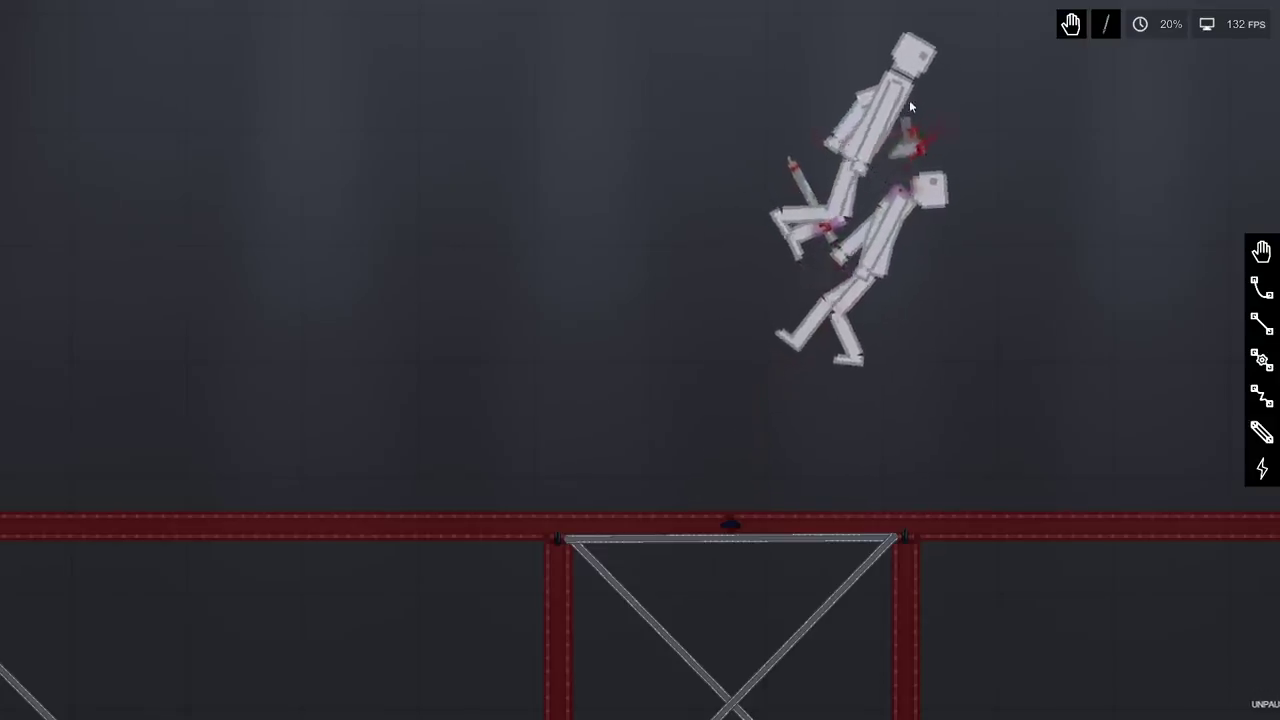
left_click_drag(911, 106, 914, 79)
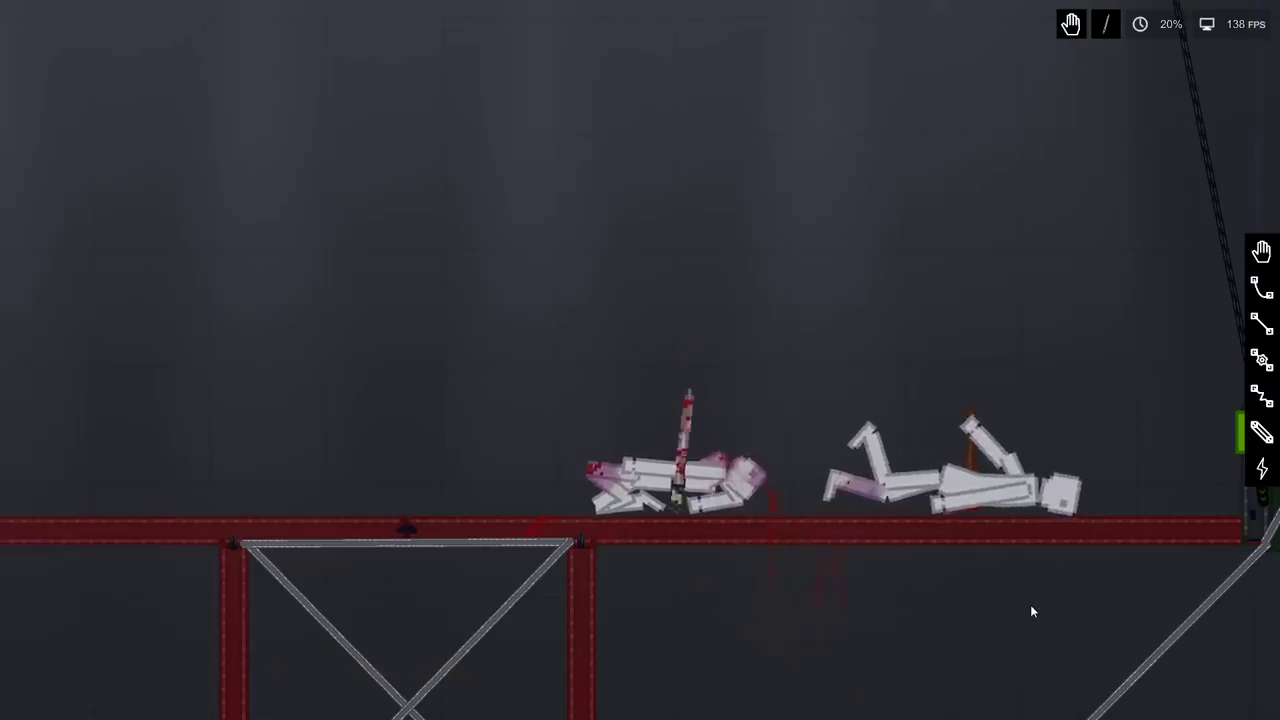
key("l")
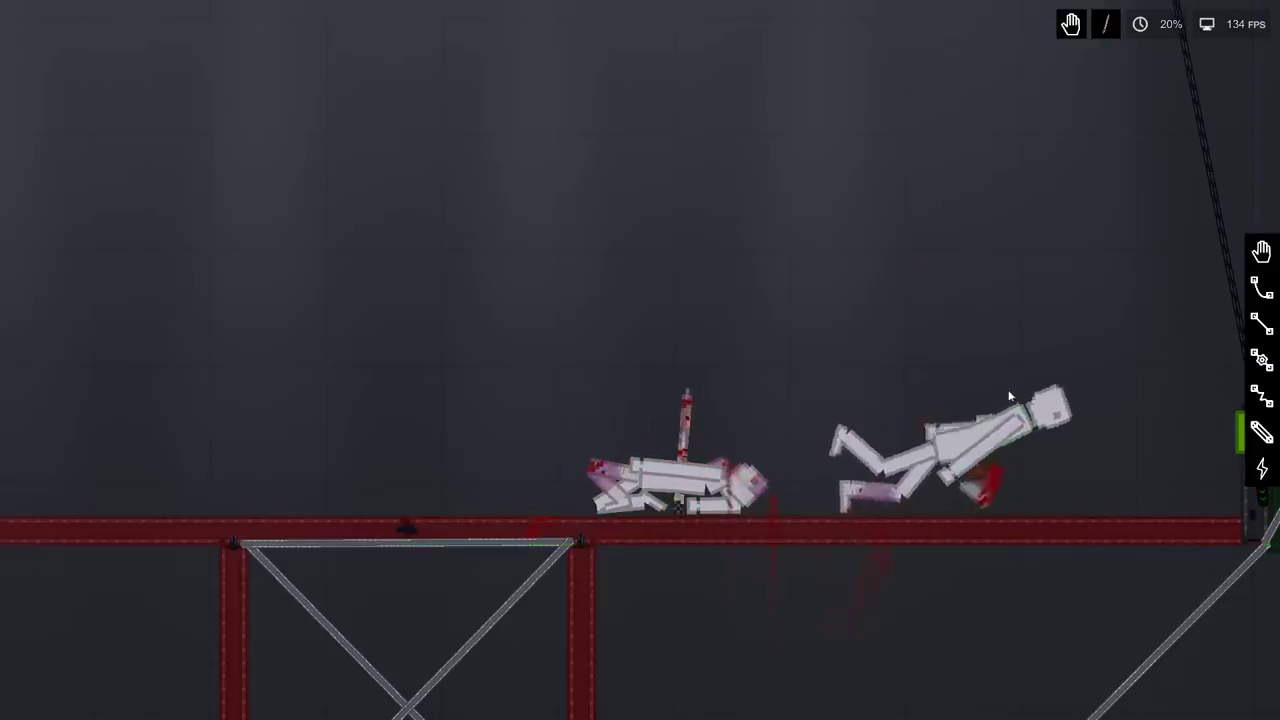
left_click_drag(926, 320, 928, 320)
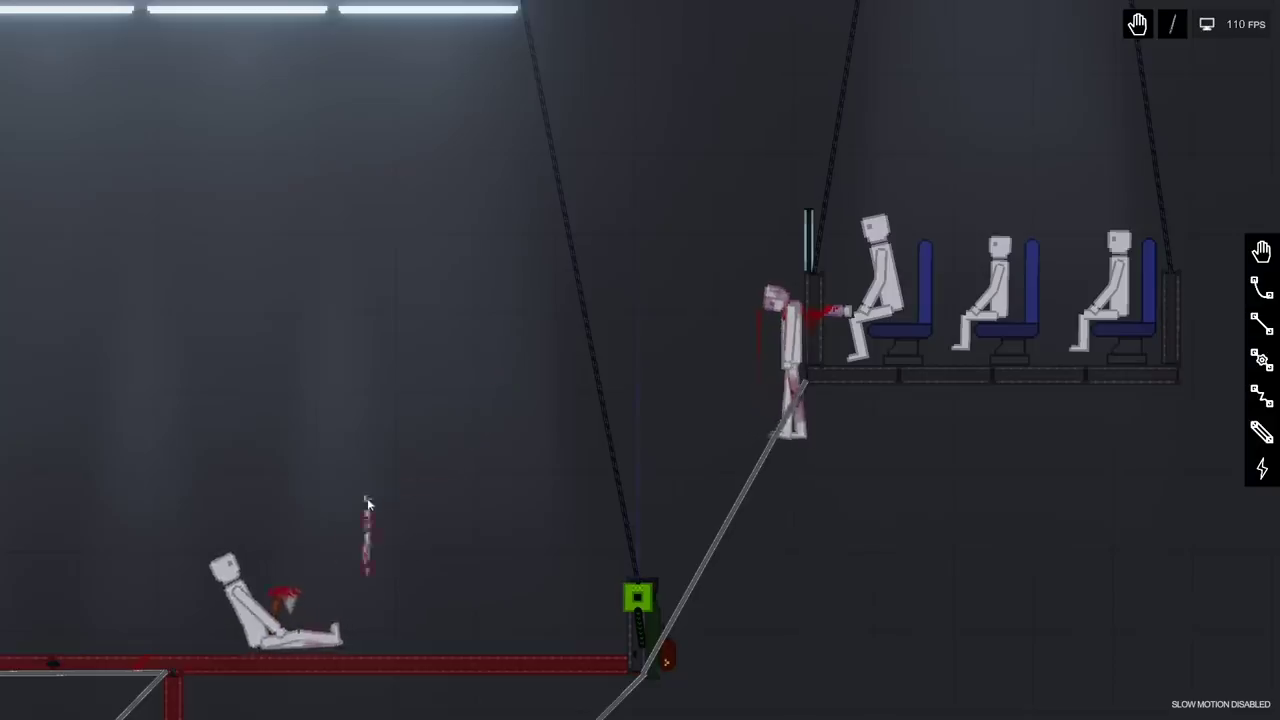
- Release the bloody knife into the ragdoll seated on the beam
left_click_drag(367, 510, 346, 504)
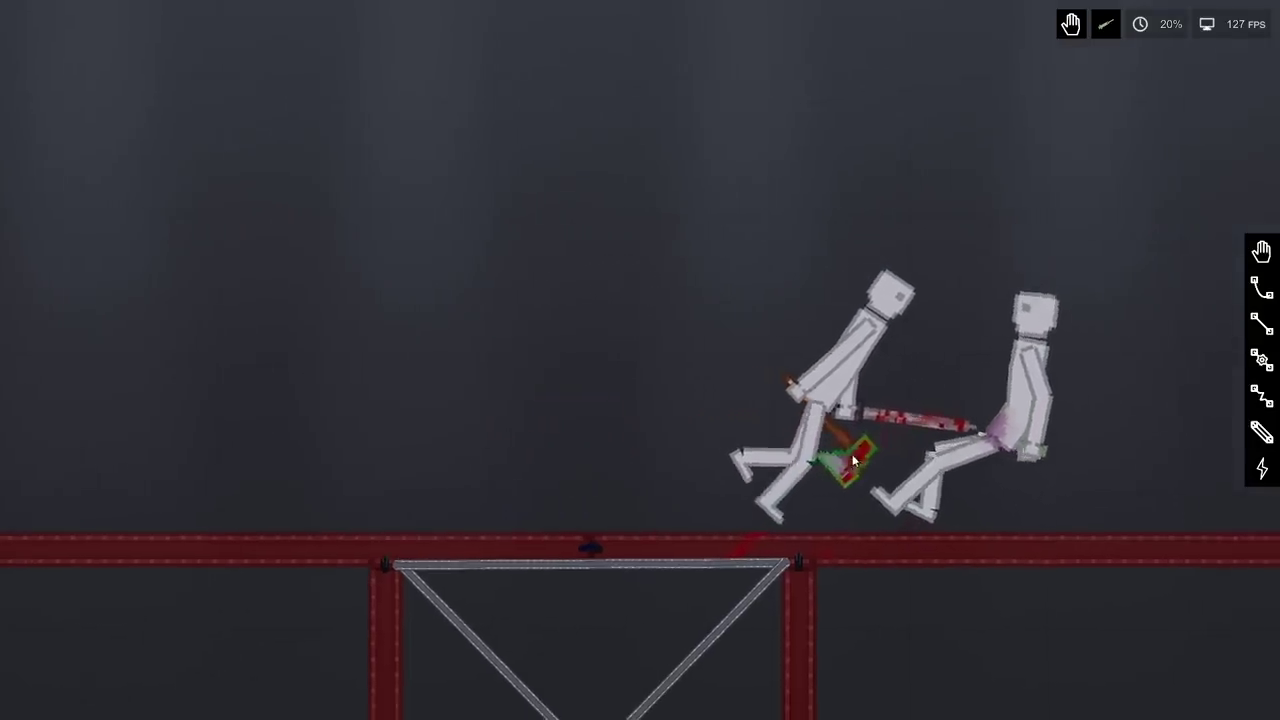
- Swing the axe ragdoll over its opponent, then turn off slow motion with Ctrl
left_click_drag(783, 365, 1005, 432)
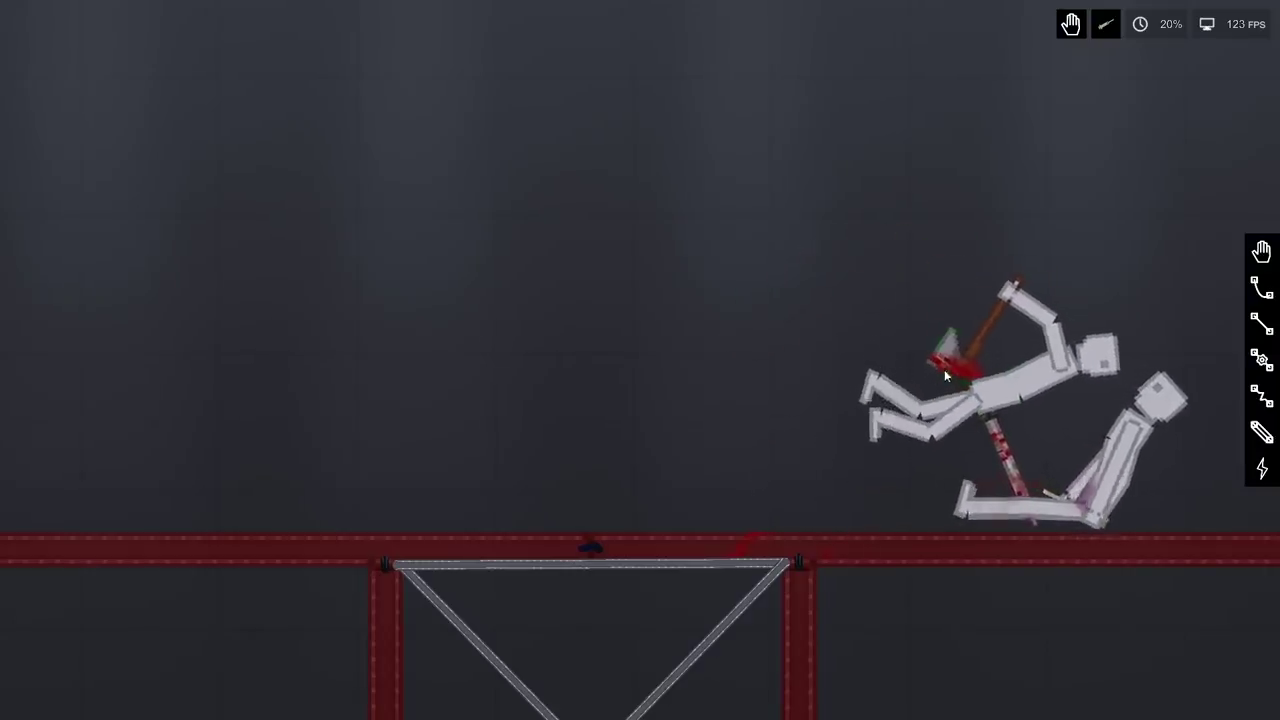
scroll(962, 210, "up", 5)
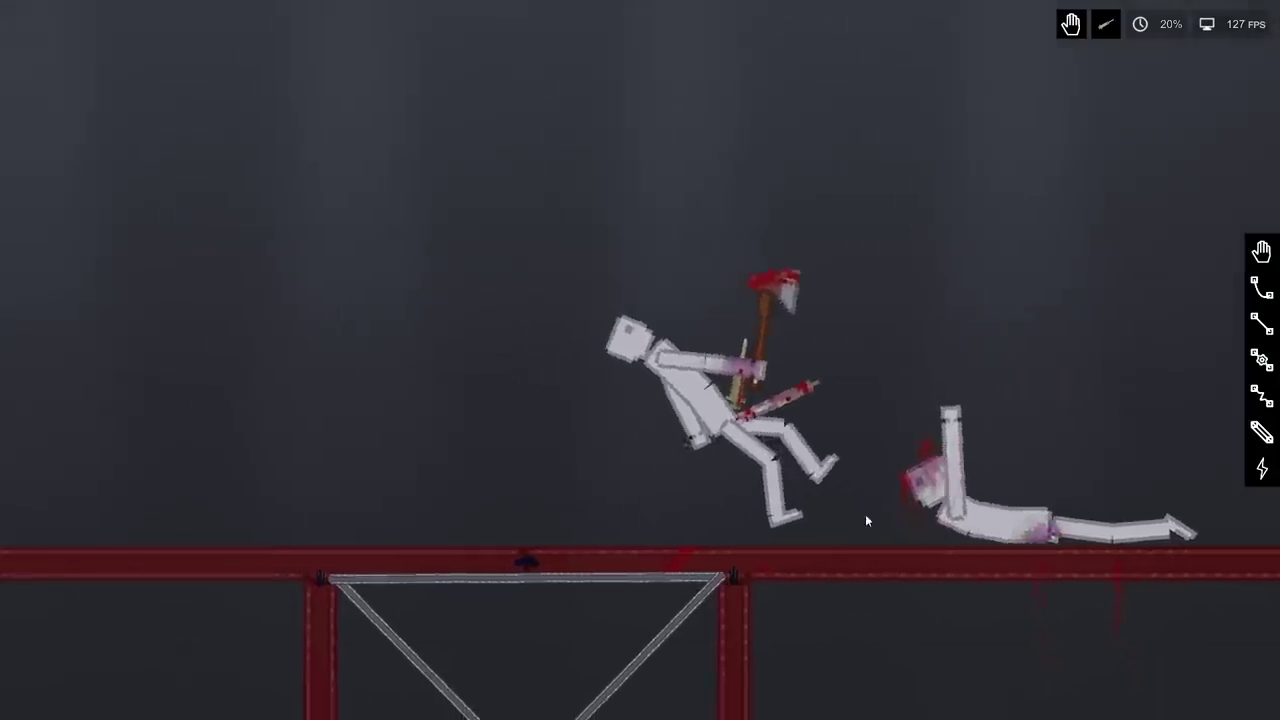
key("ctrl")
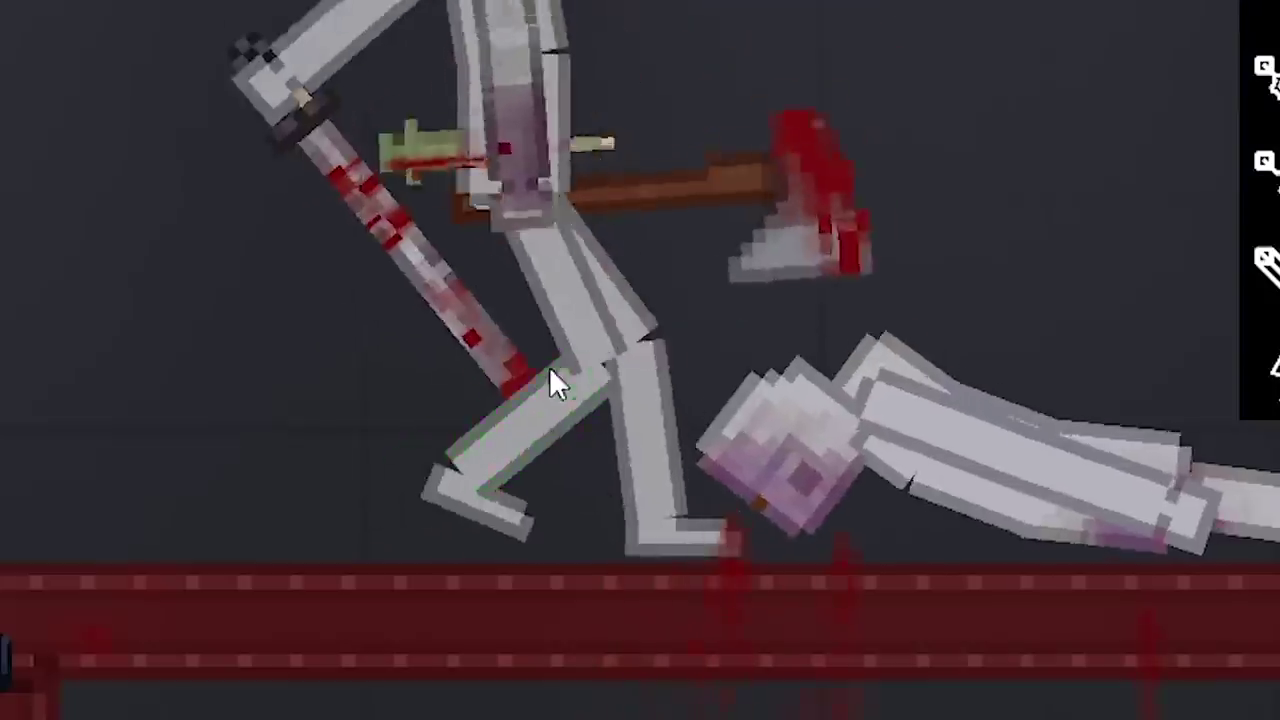
- Dismiss the right-click menu, then carry the injured ragdoll up and off to the right
left_click_drag(549, 366, 722, 294)
right_click(722, 294)
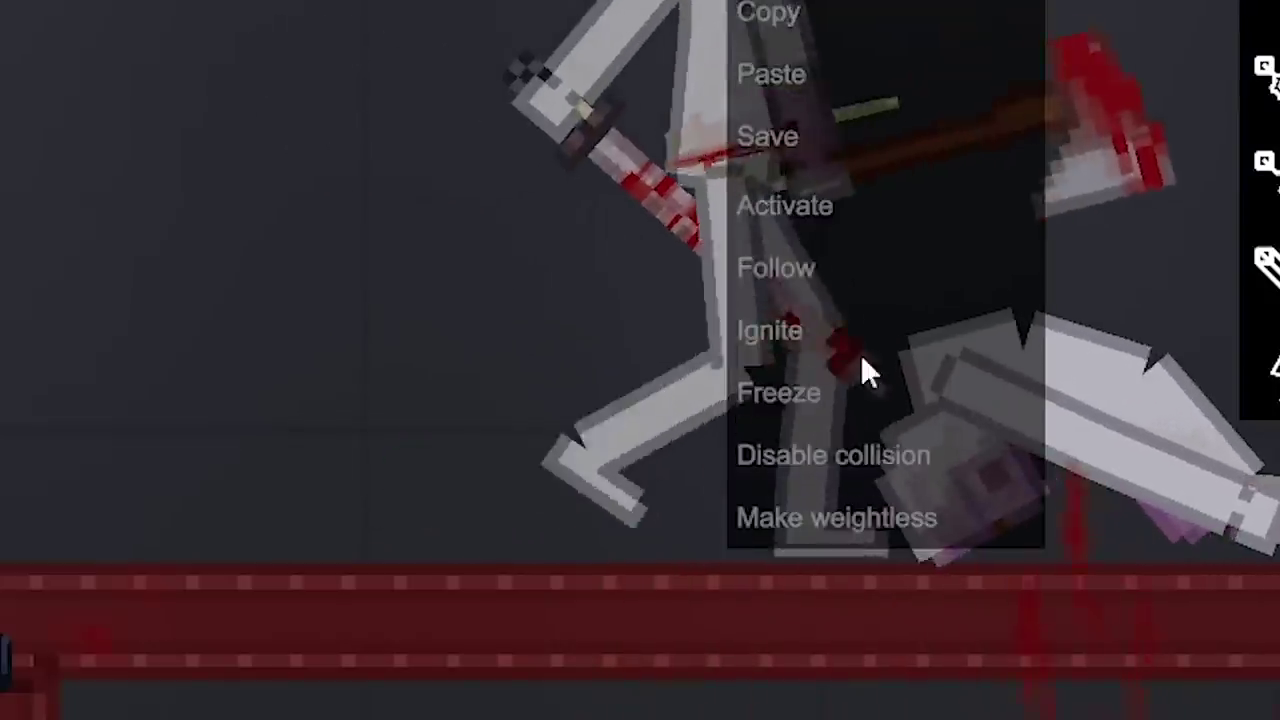
left_click(498, 319)
left_click(793, 507)
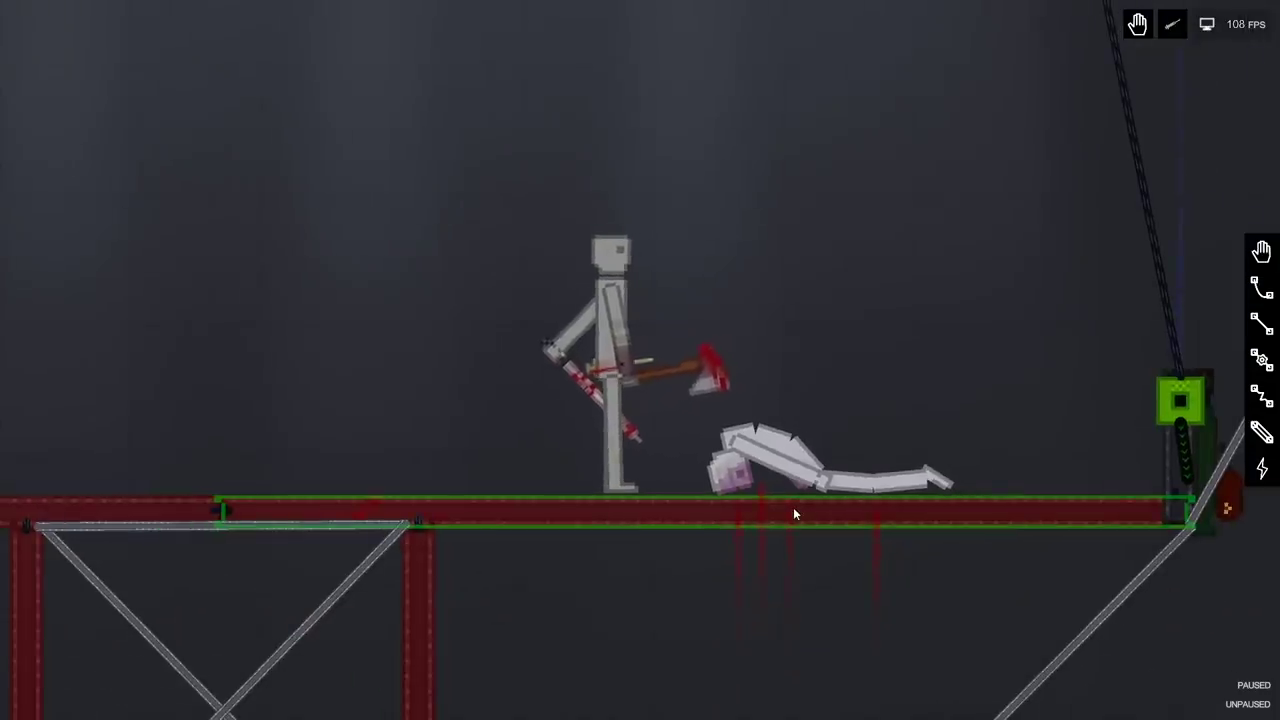
left_click(780, 440)
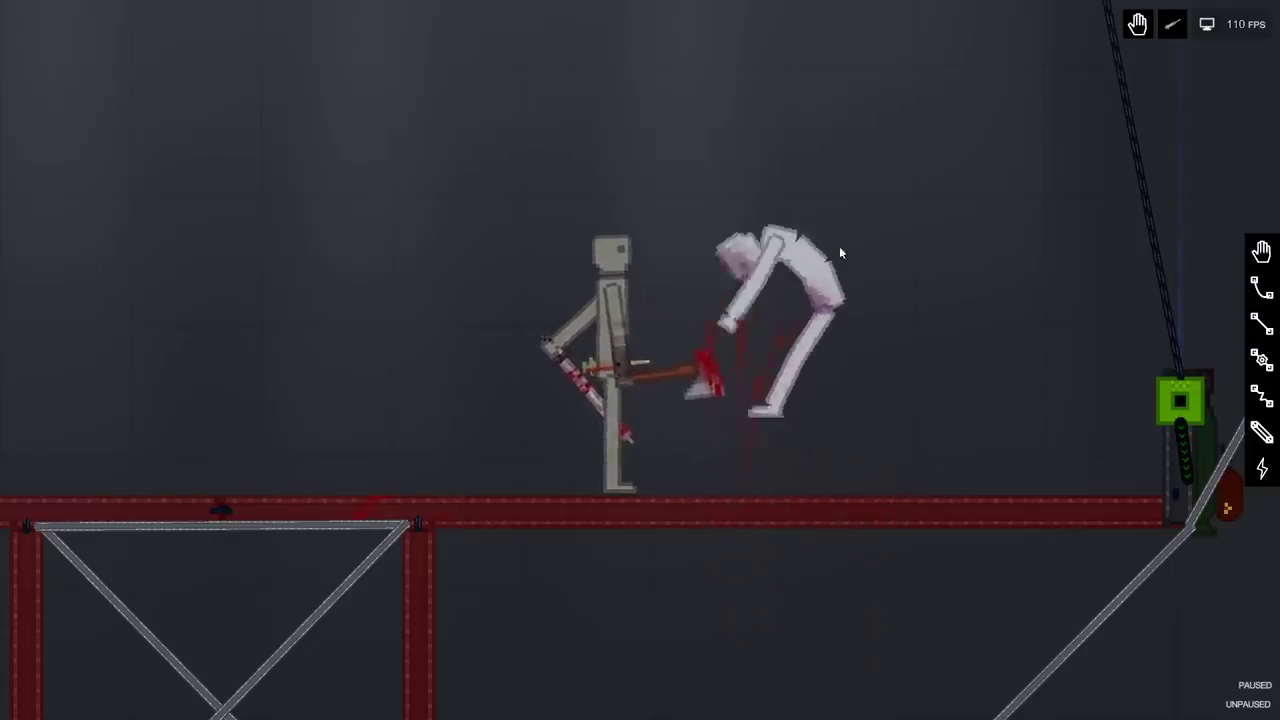
mouse_move(1009, 205)
left_mouse_down()
mouse_move(1155, 142)
mouse_move(1198, 192)
left_mouse_up()
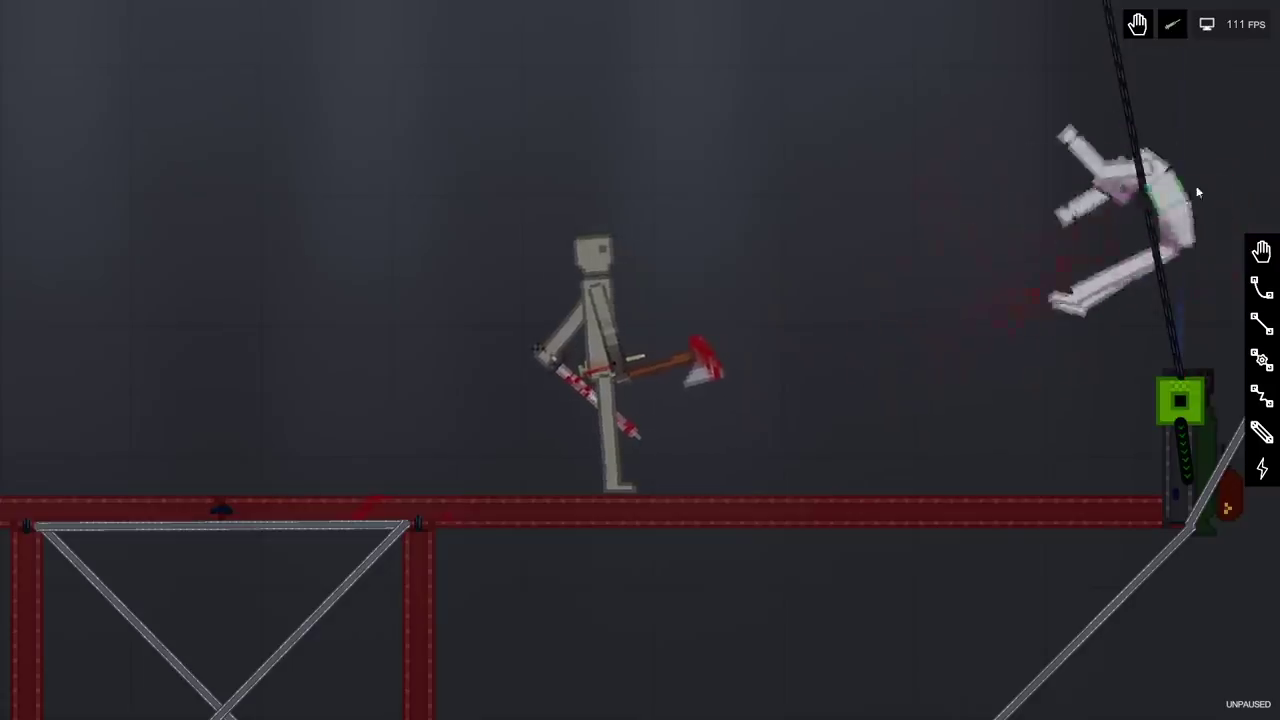
scroll(975, 352, "down", 4)
scroll(850, 380, "down", 4)
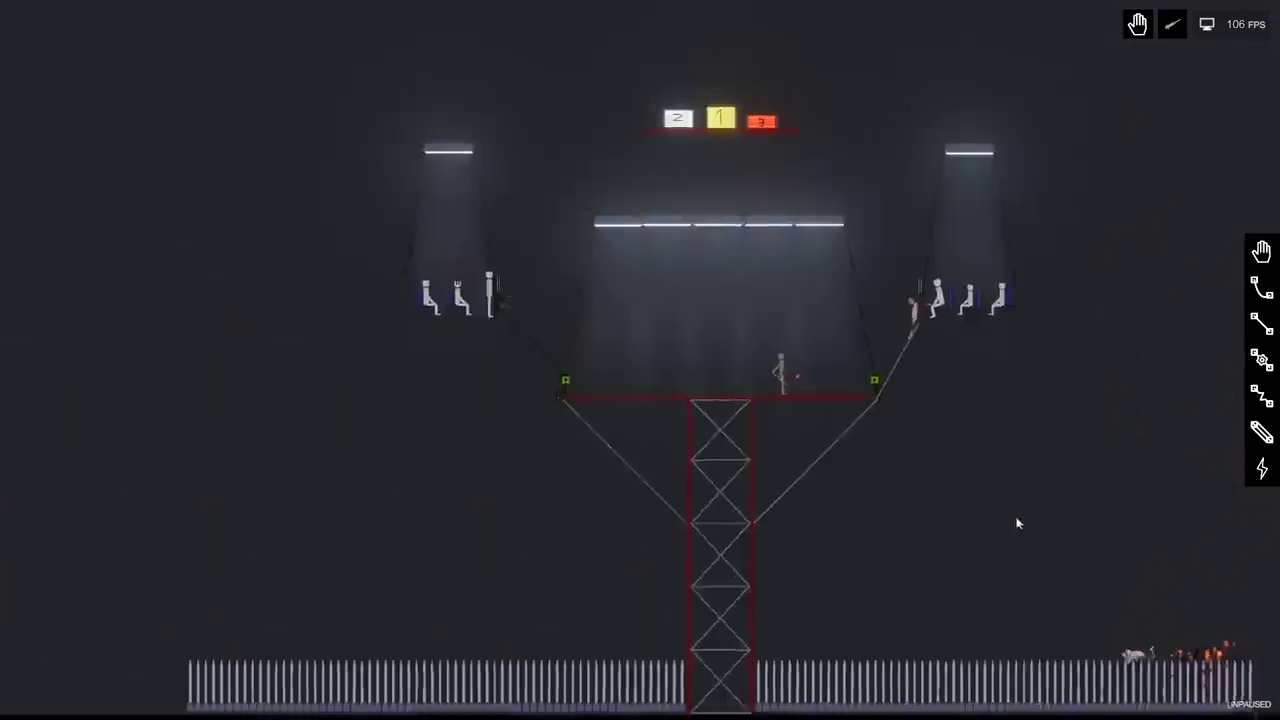
scroll(1042, 506, "up", 5)
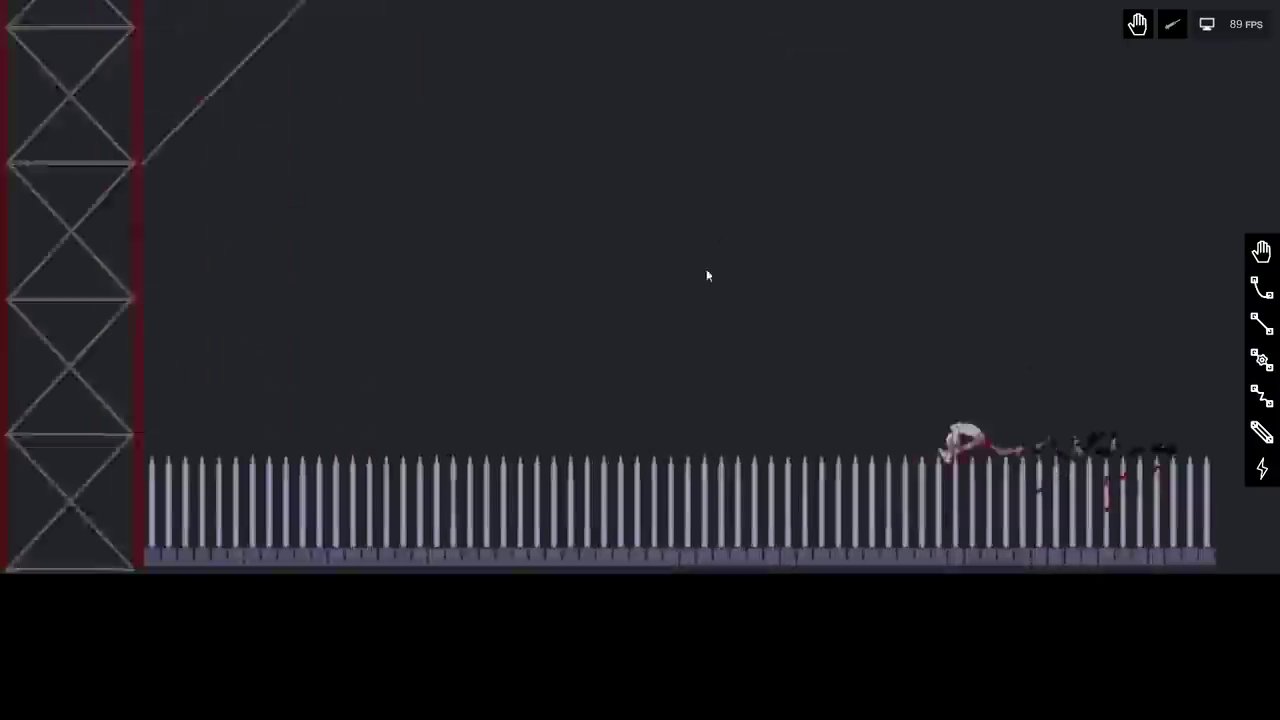
scroll(710, 270, "up", 3)
scroll(670, 265, "up", 2)
scroll(660, 253, "up", 2)
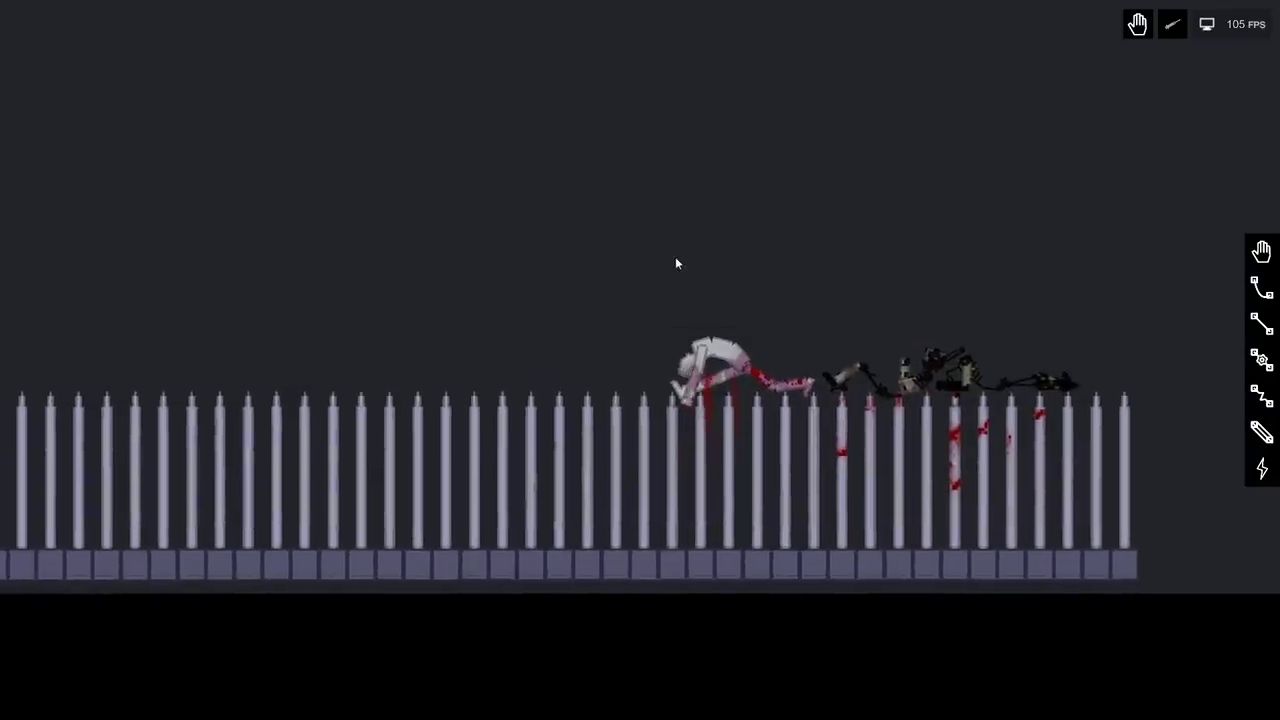
scroll(675, 256, "down", 5)
scroll(590, 144, "up", 4)
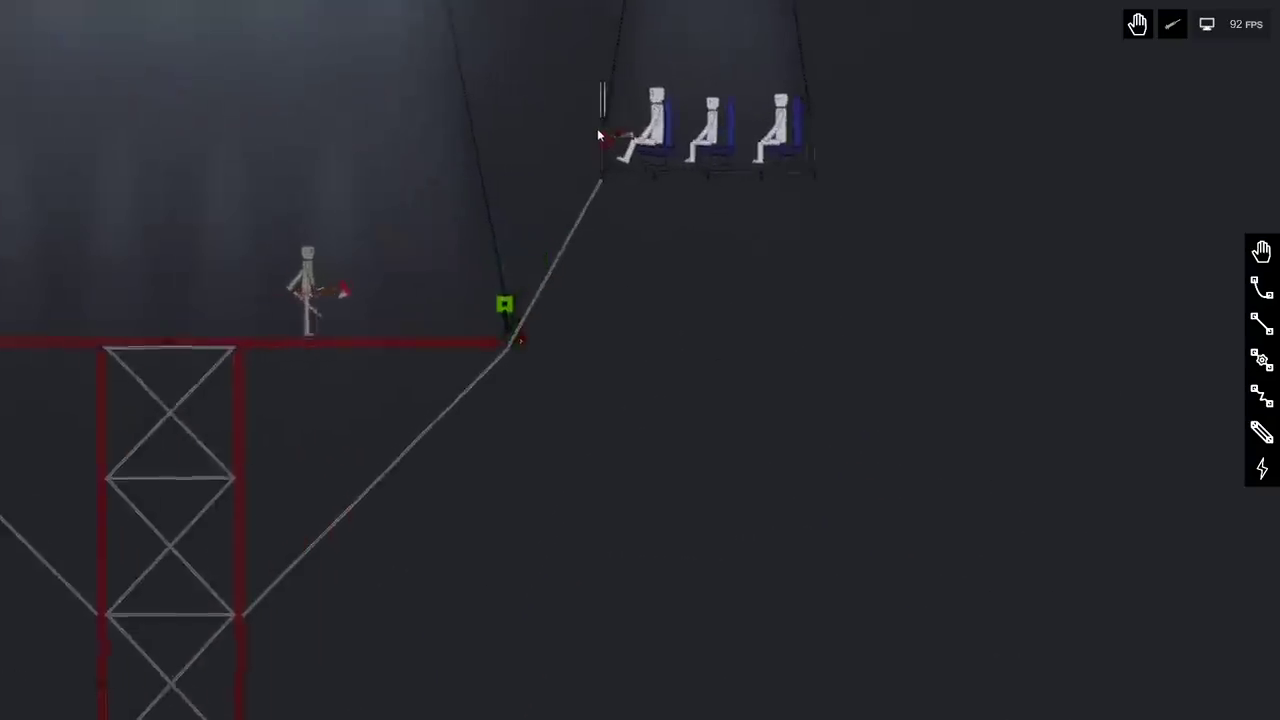
scroll(597, 128, "up", 3)
scroll(594, 147, "up", 3)
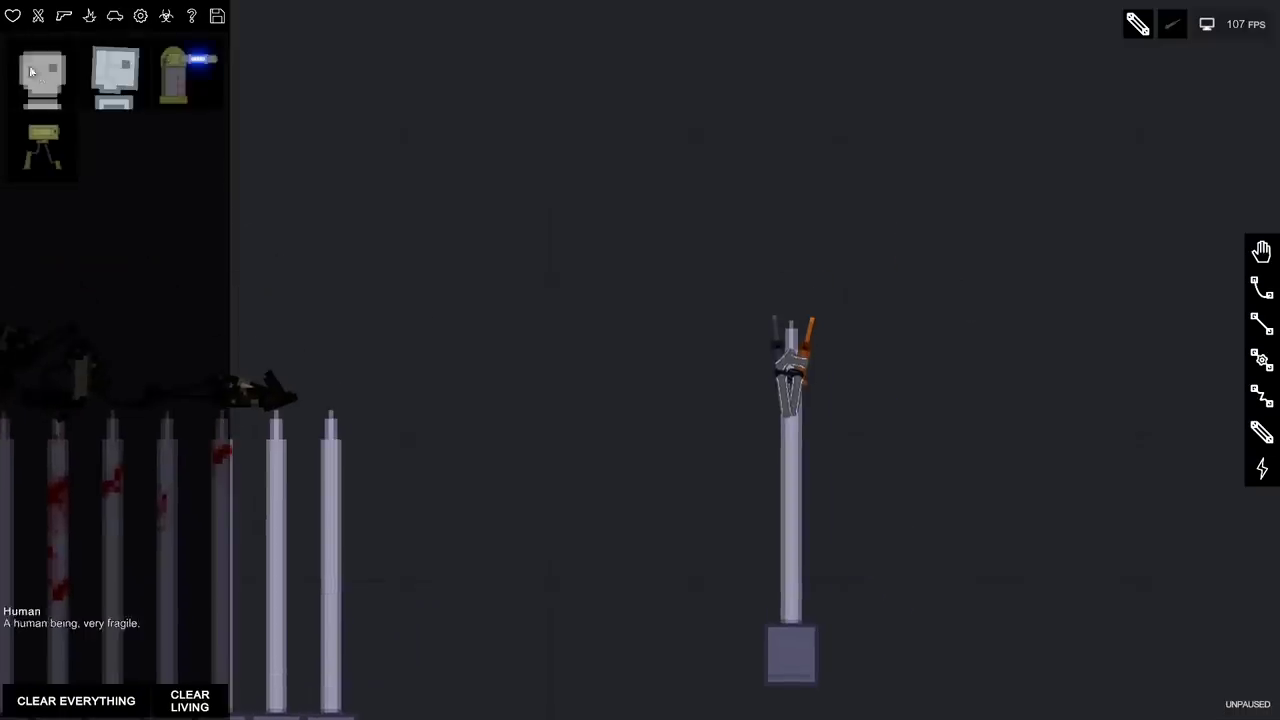
- Spawn a human ragdoll above the spikes
left_click(791, 119)
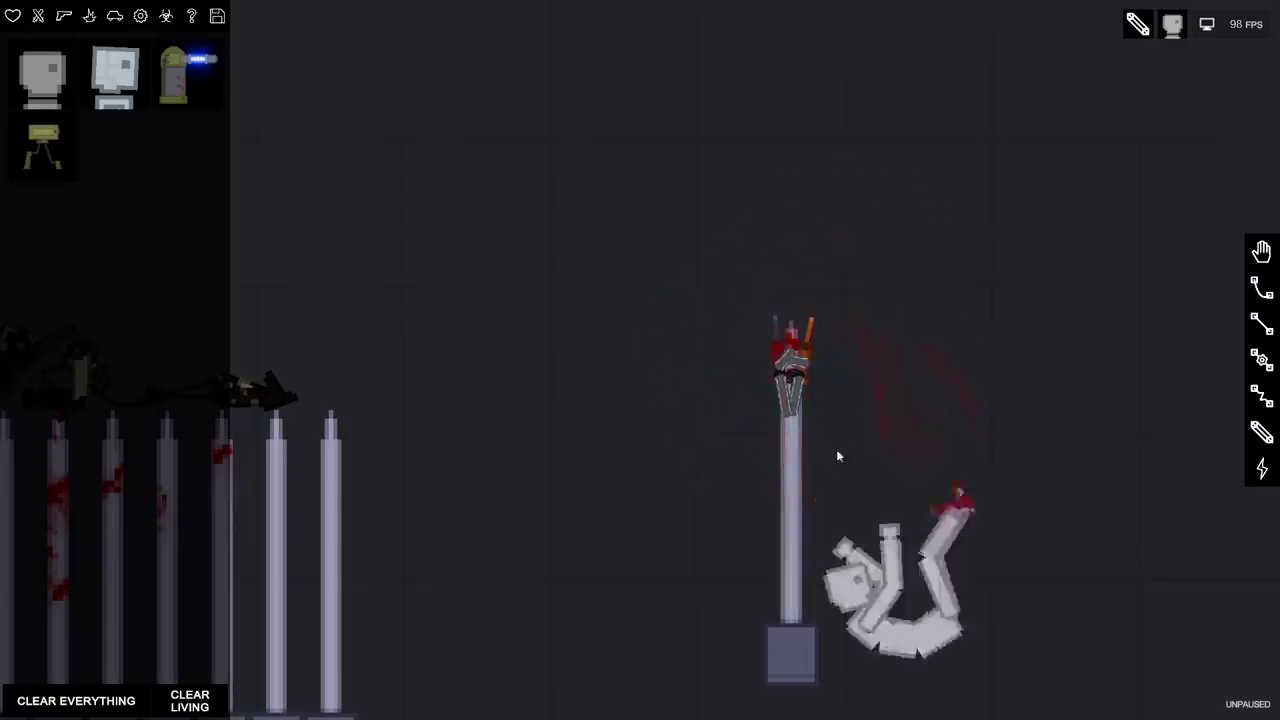
scroll(882, 278, "down", 4)
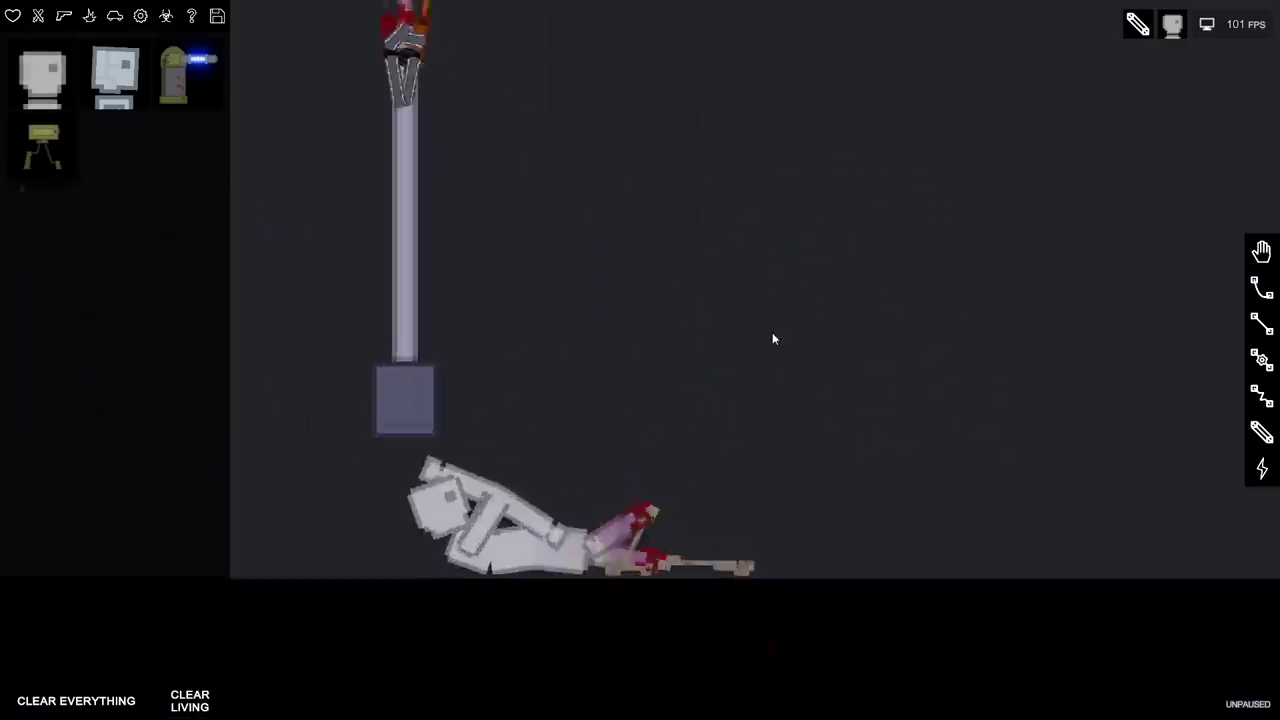
scroll(772, 339, "up", 2)
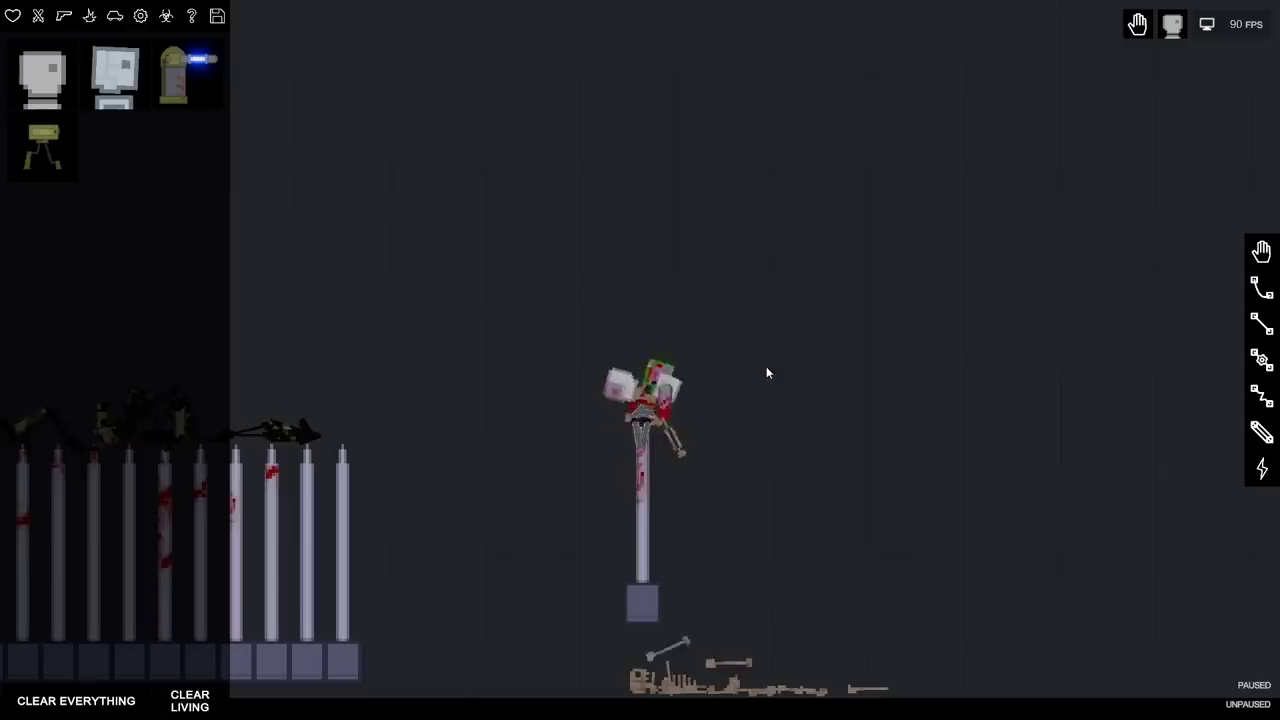
scroll(785, 288, "up", 3)
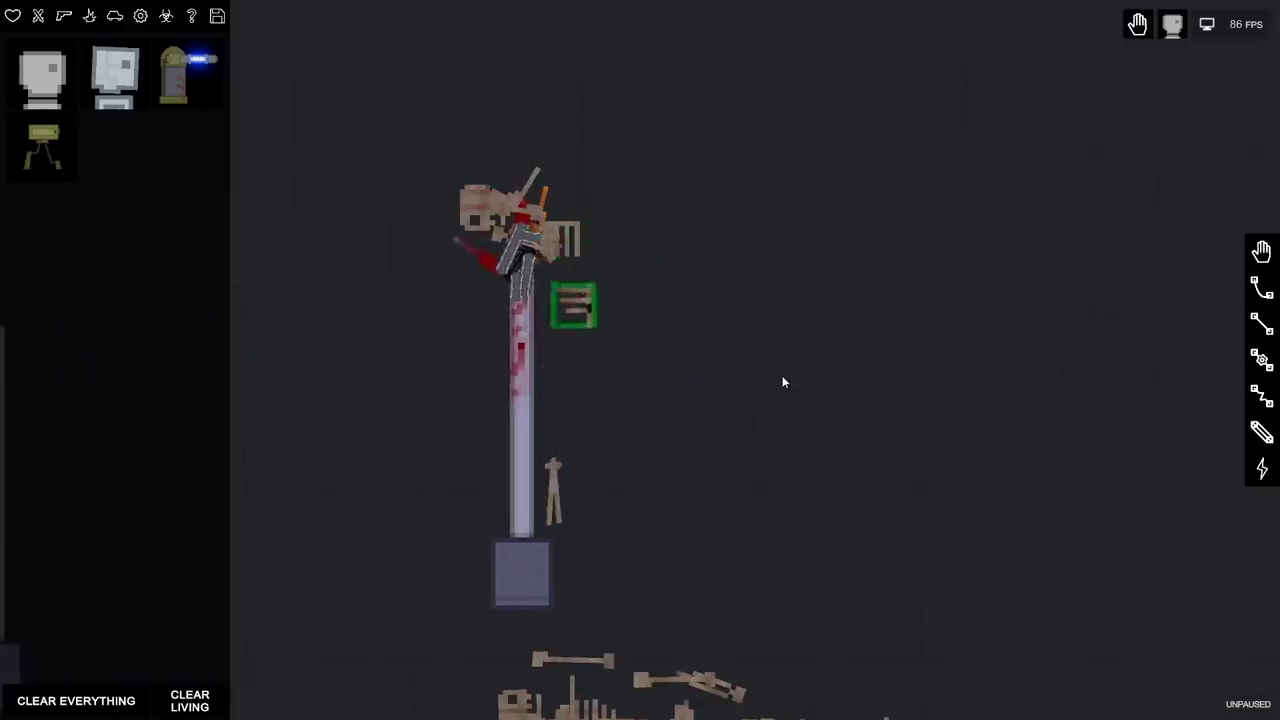
scroll(782, 375, "down", 2)
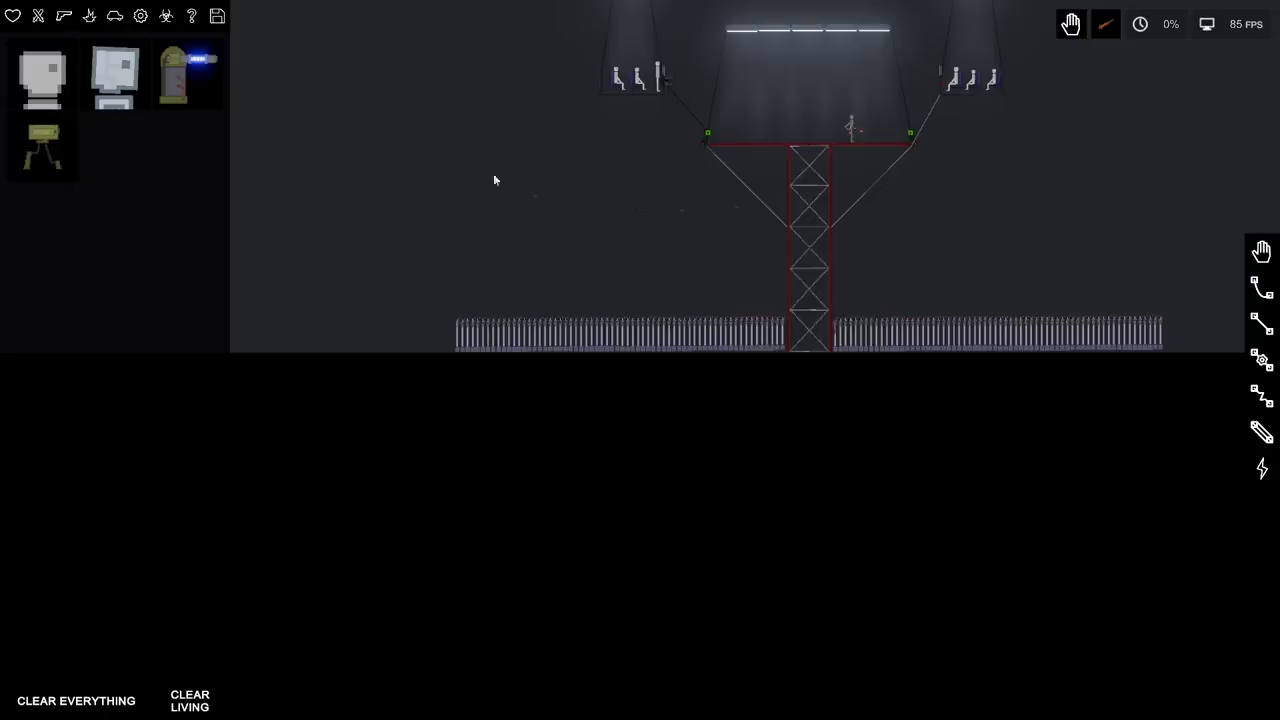
scroll(535, 203, "up", 3)
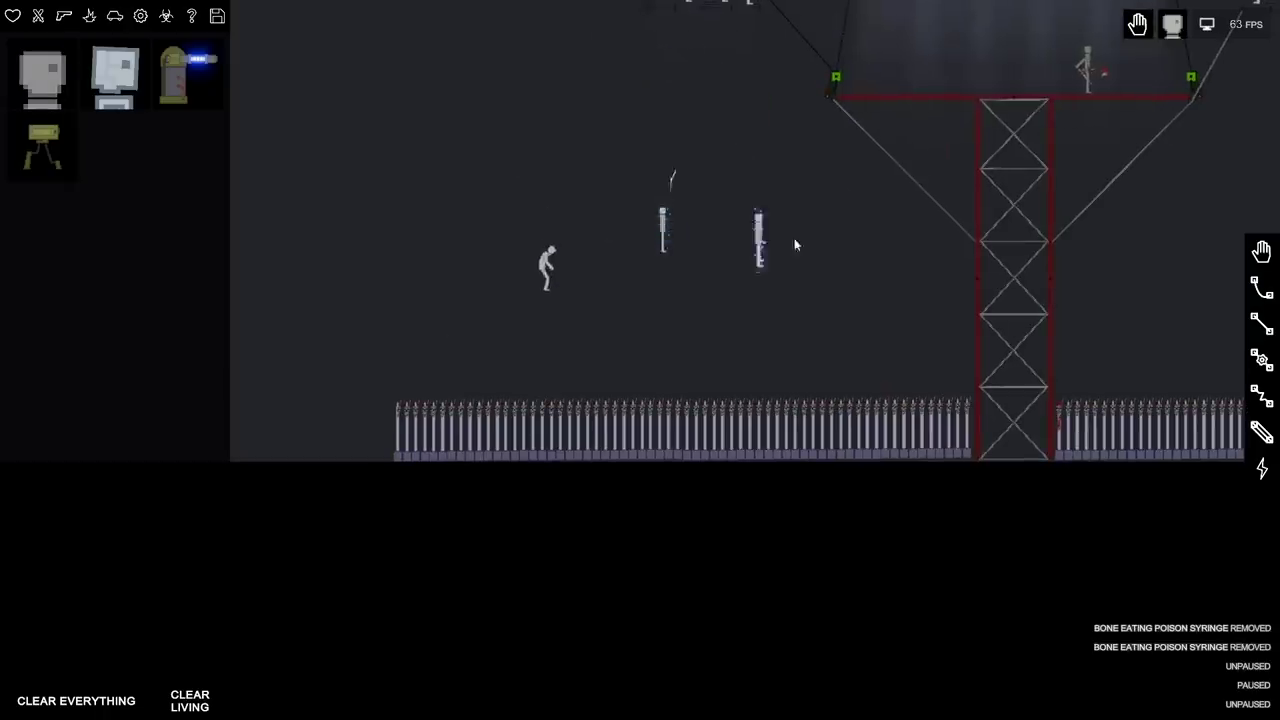
- Follow the falling ragdolls, resume the simulation, and pan across the impaled bodies
key("d")
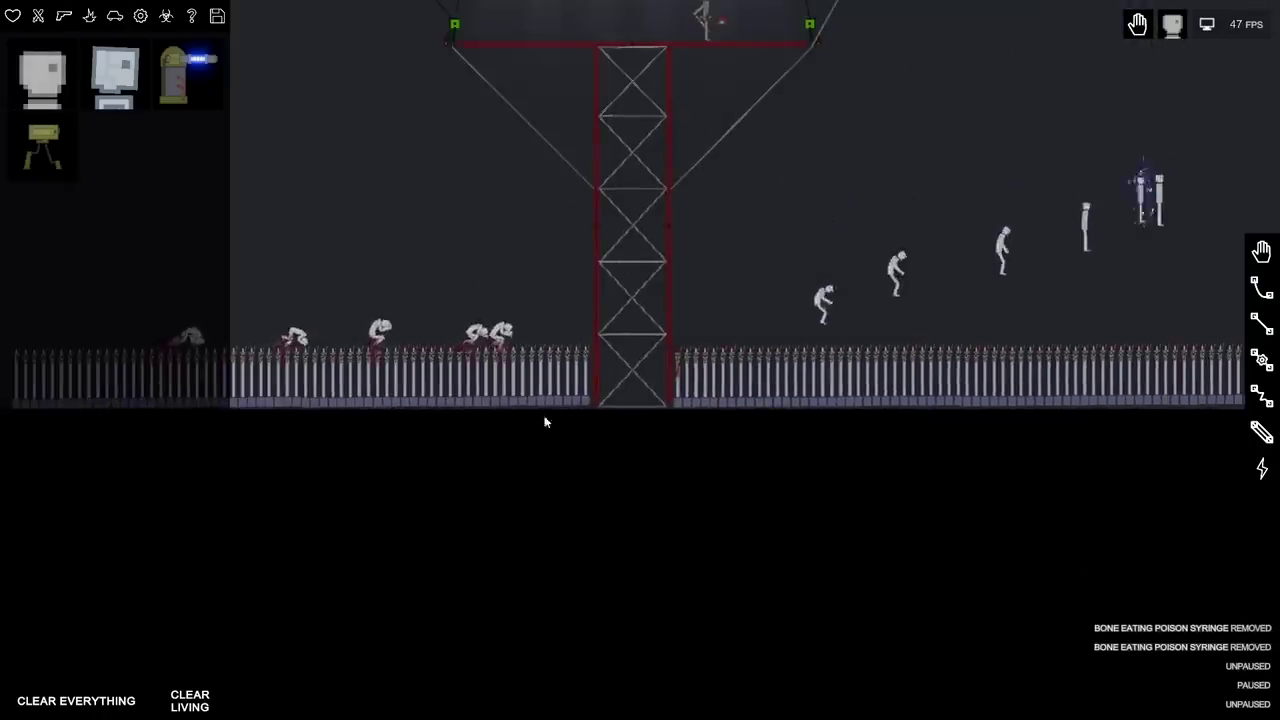
scroll(853, 418, "up", 3)
scroll(860, 534, "up", 3)
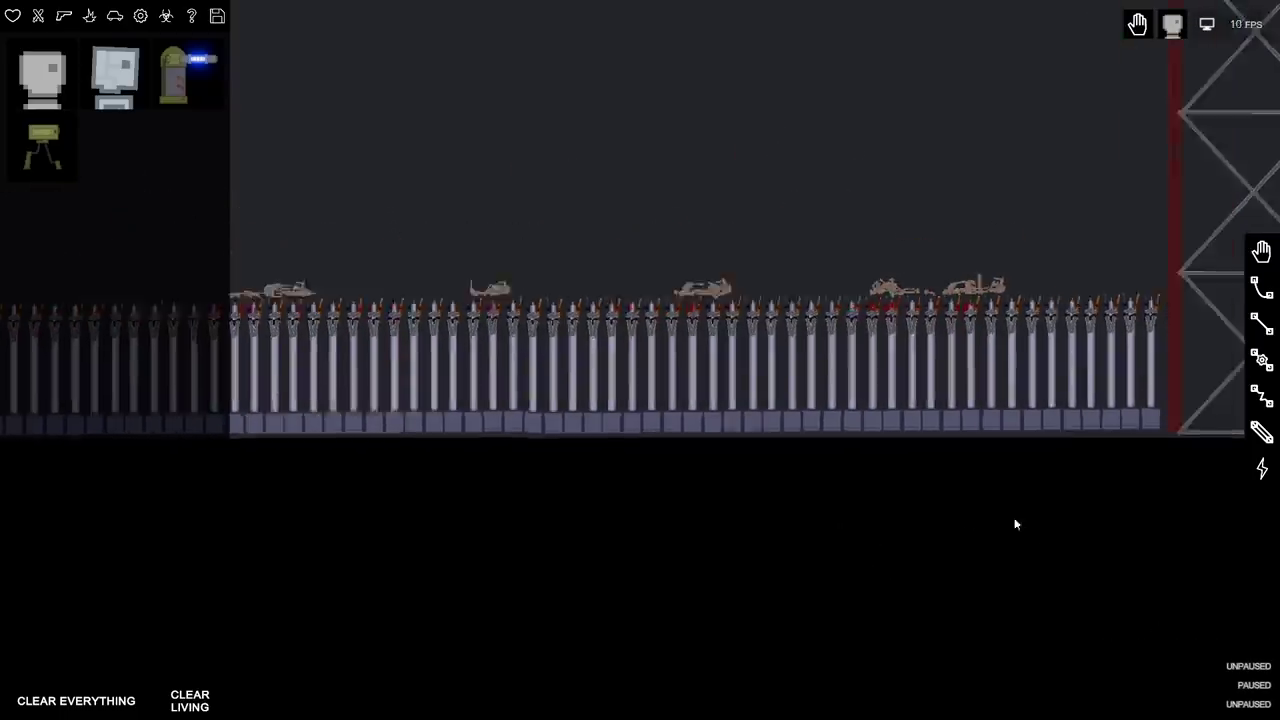
scroll(888, 527, "down", 3)
left_click_drag(888, 527, 472, 505)
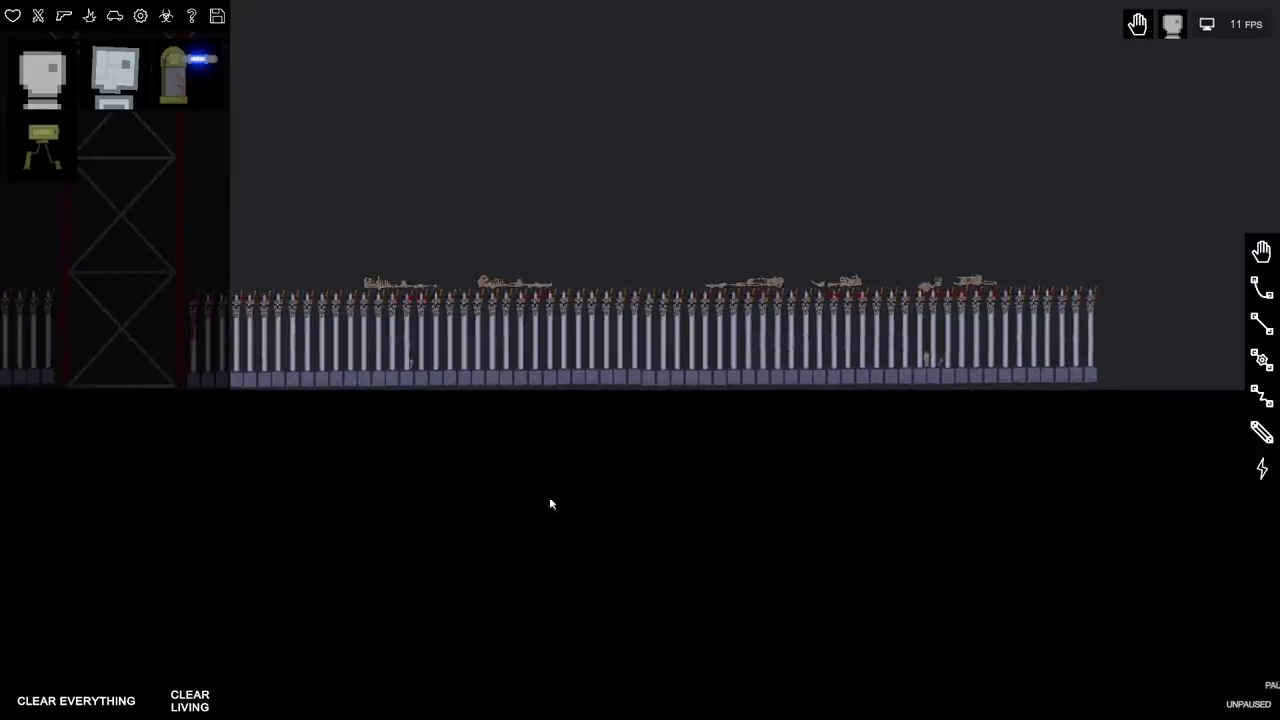
key("space")
left_click_drag(794, 516, 838, 535)
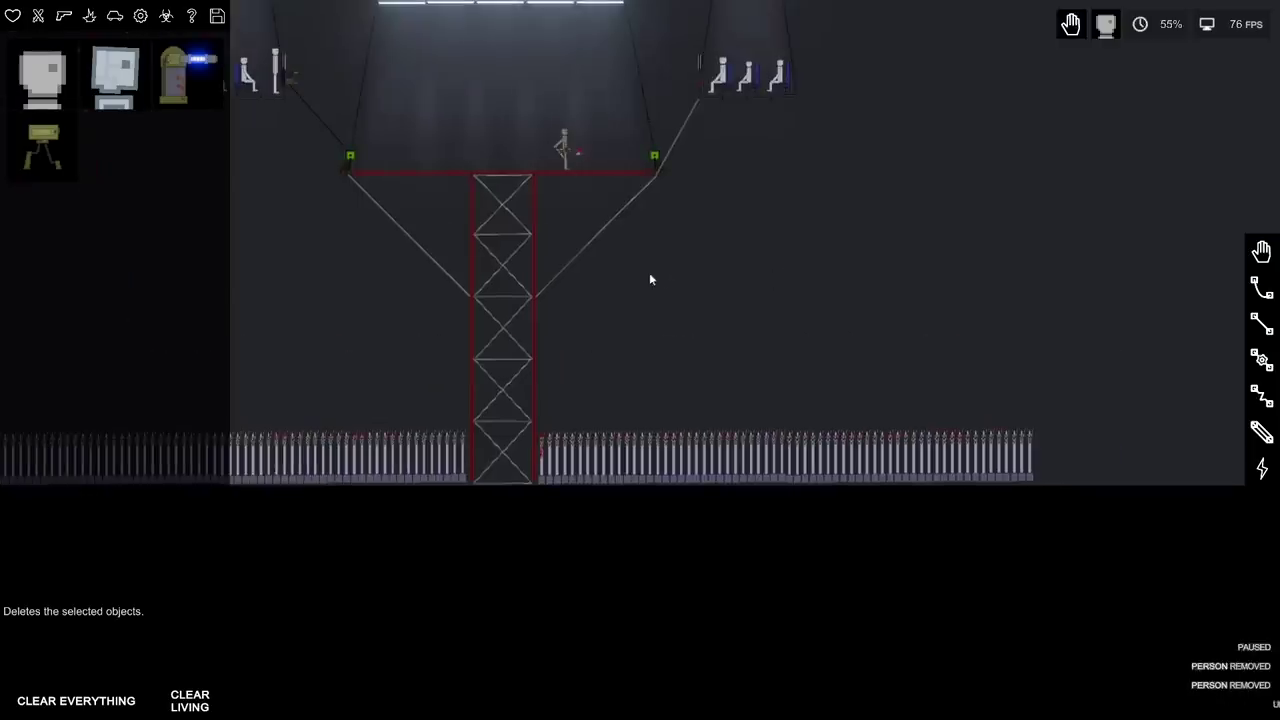
scroll(649, 279, "up", 3)
scroll(900, 450, "up", 3)
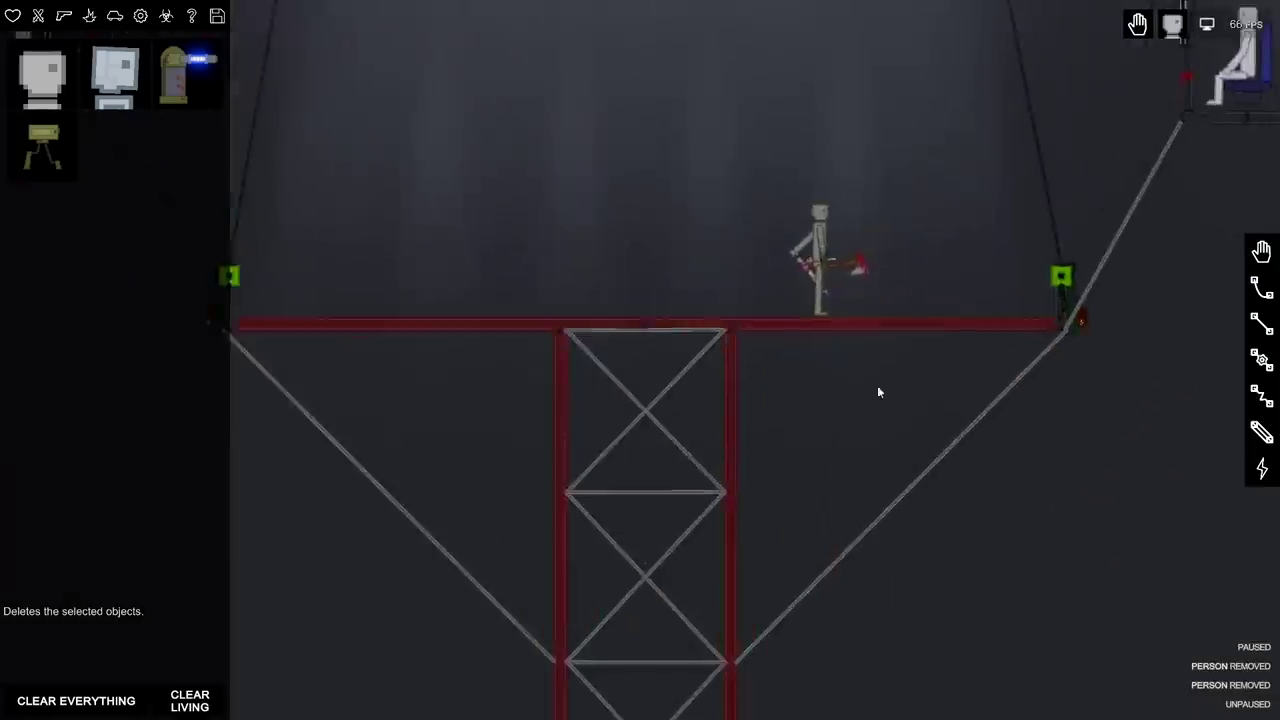
scroll(877, 385, "up", 3)
scroll(820, 530, "up", 3)
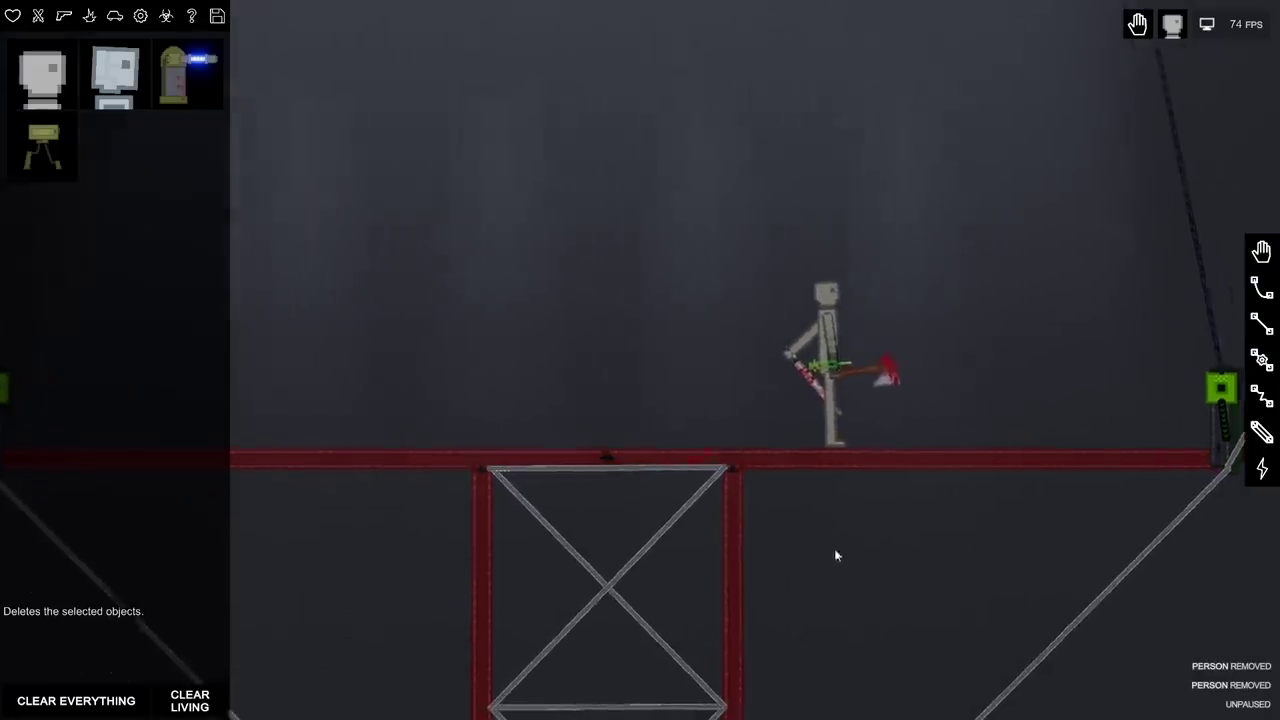
scroll(880, 536, "up", 2)
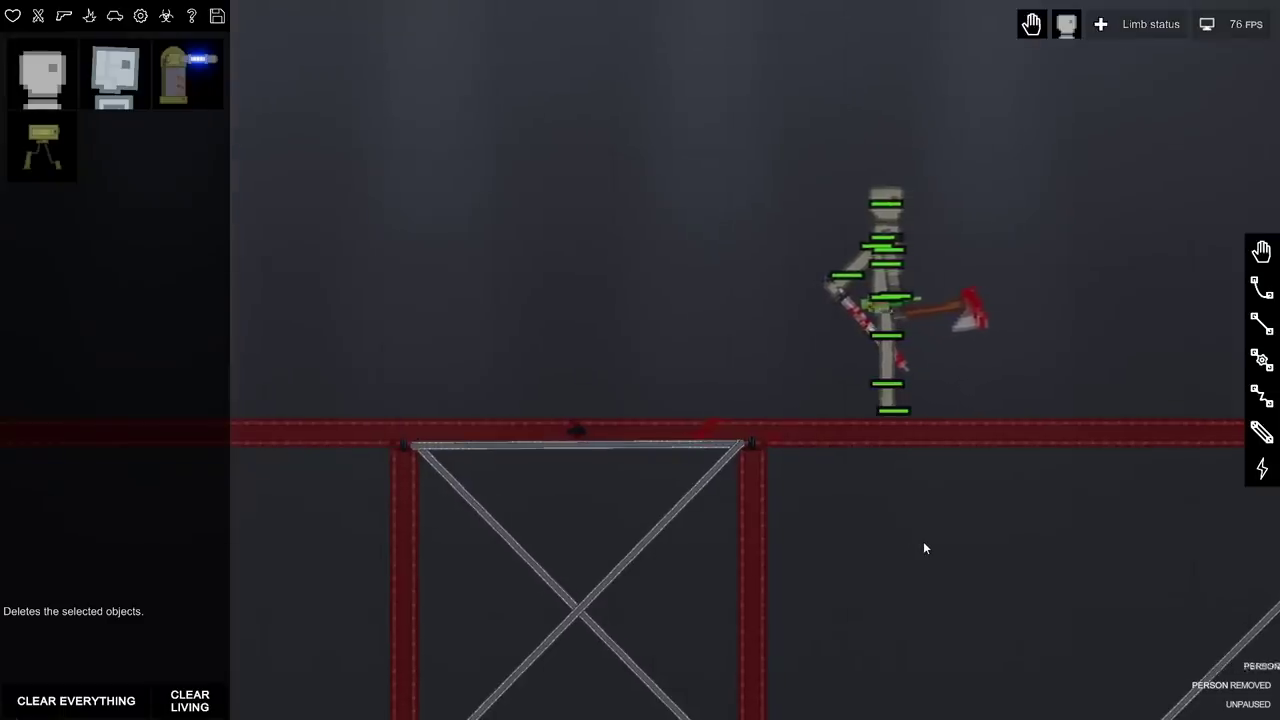
scroll(913, 537, "down", 2)
scroll(953, 567, "down", 2)
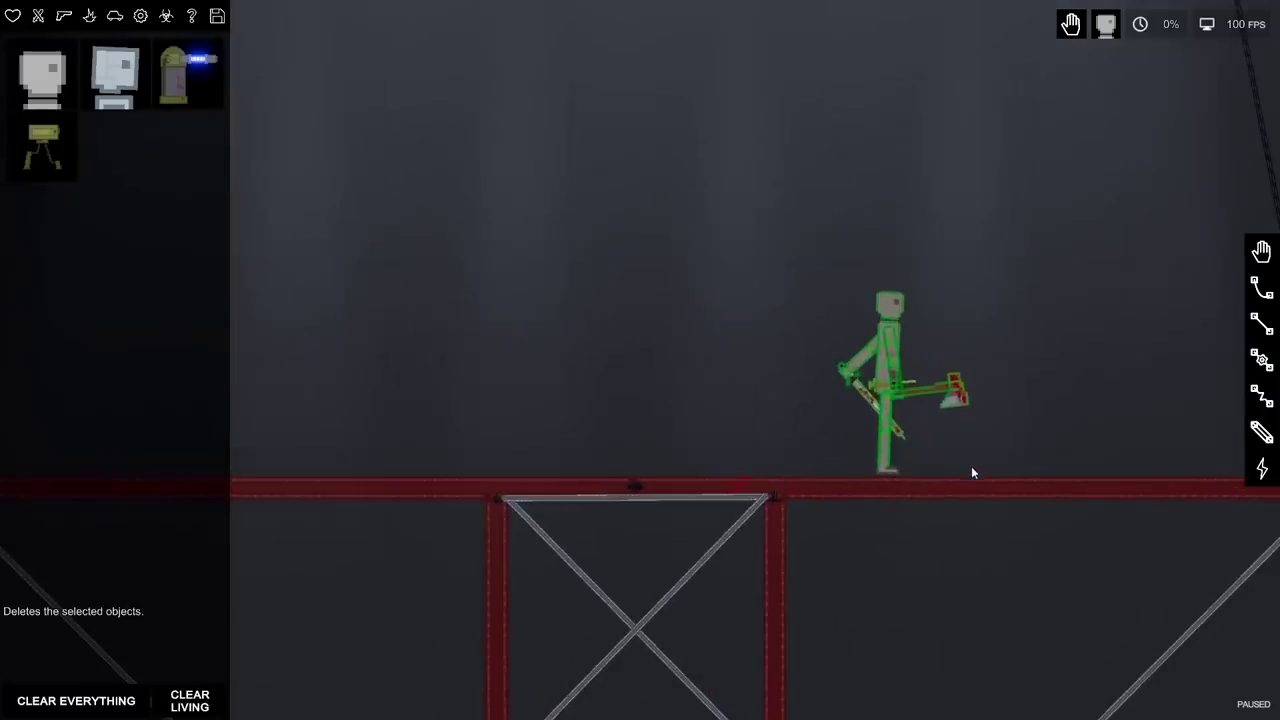
- Box-select the axe ragdoll, drag it left along the platform, and frame both ragdolls
left_click_drag(971, 470, 790, 285)
left_click_drag(887, 370, 257, 330)
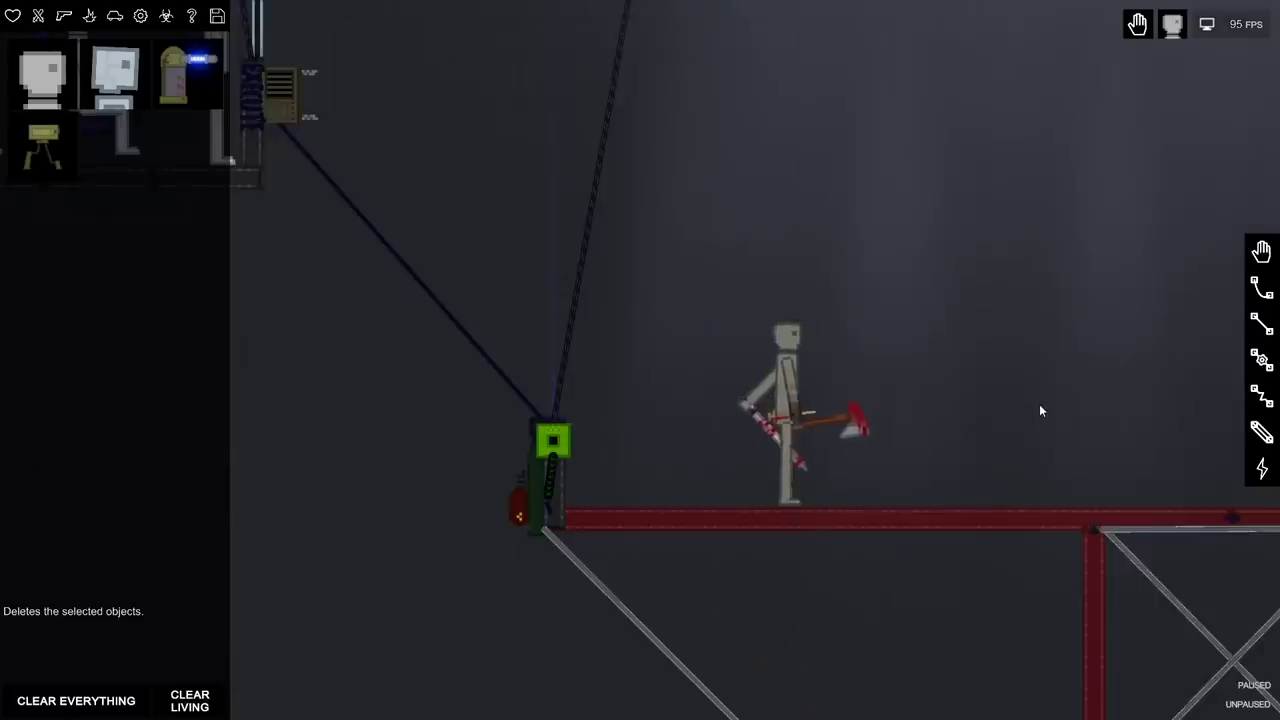
scroll(1039, 404, "up", 2)
scroll(1039, 404, "down", 2)
scroll(820, 364, "down", 2)
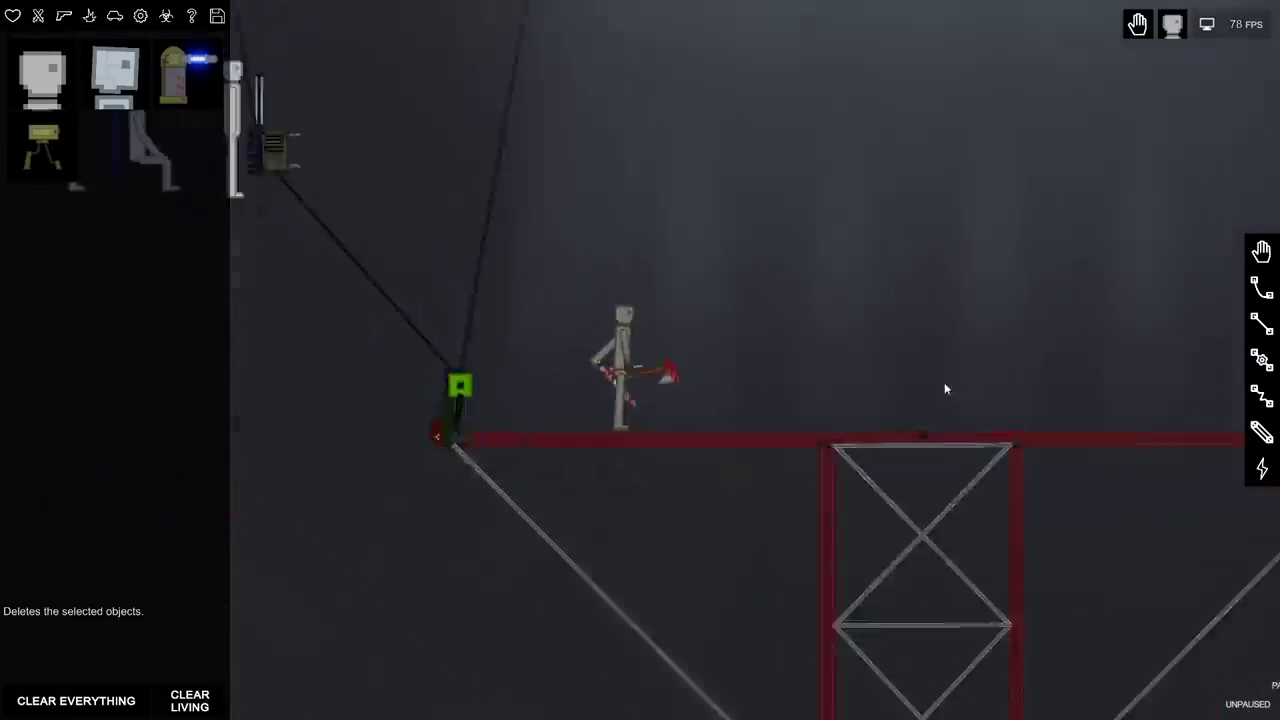
scroll(944, 382, "down", 2)
scroll(850, 392, "down", 1)
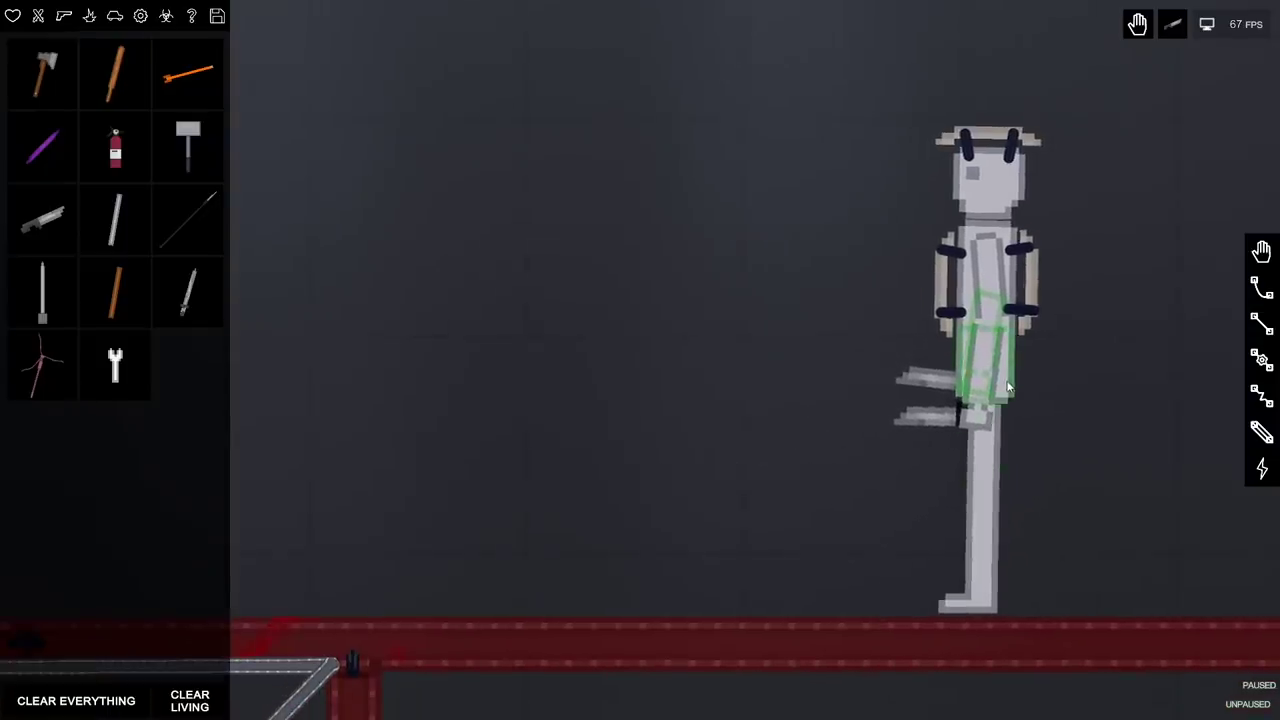
scroll(1008, 386, "down", 2)
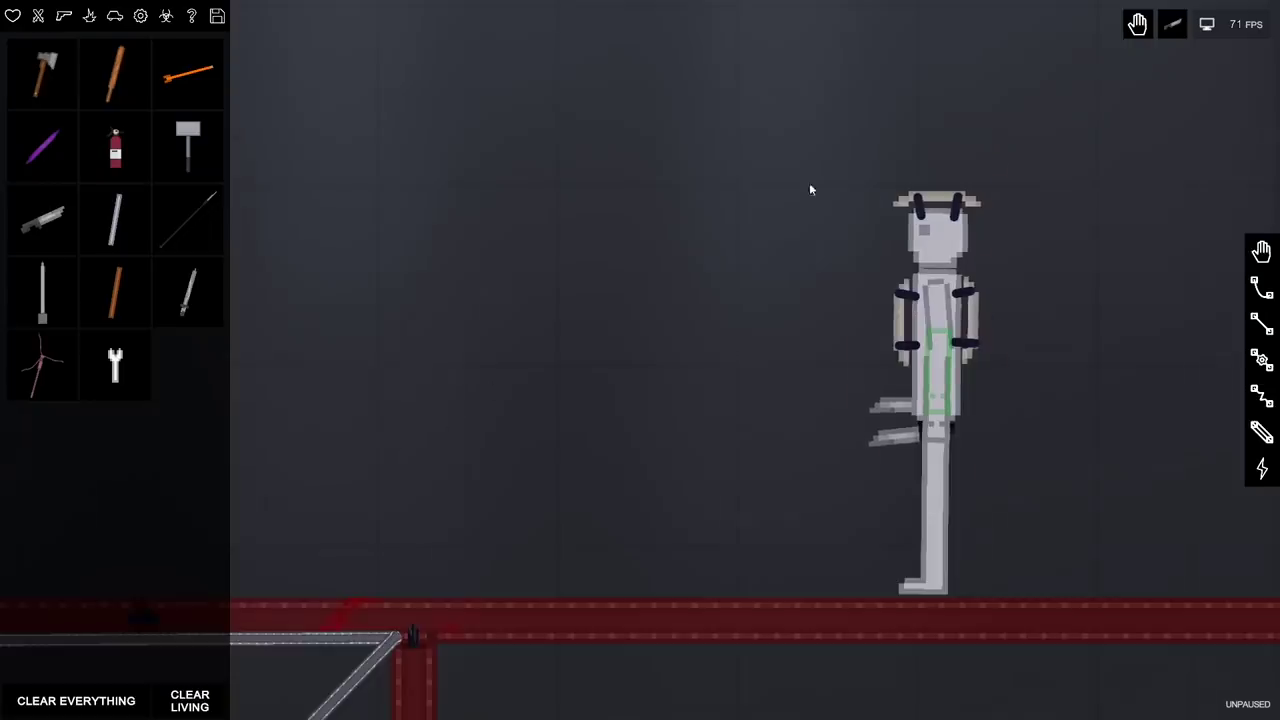
scroll(810, 189, "up", 3)
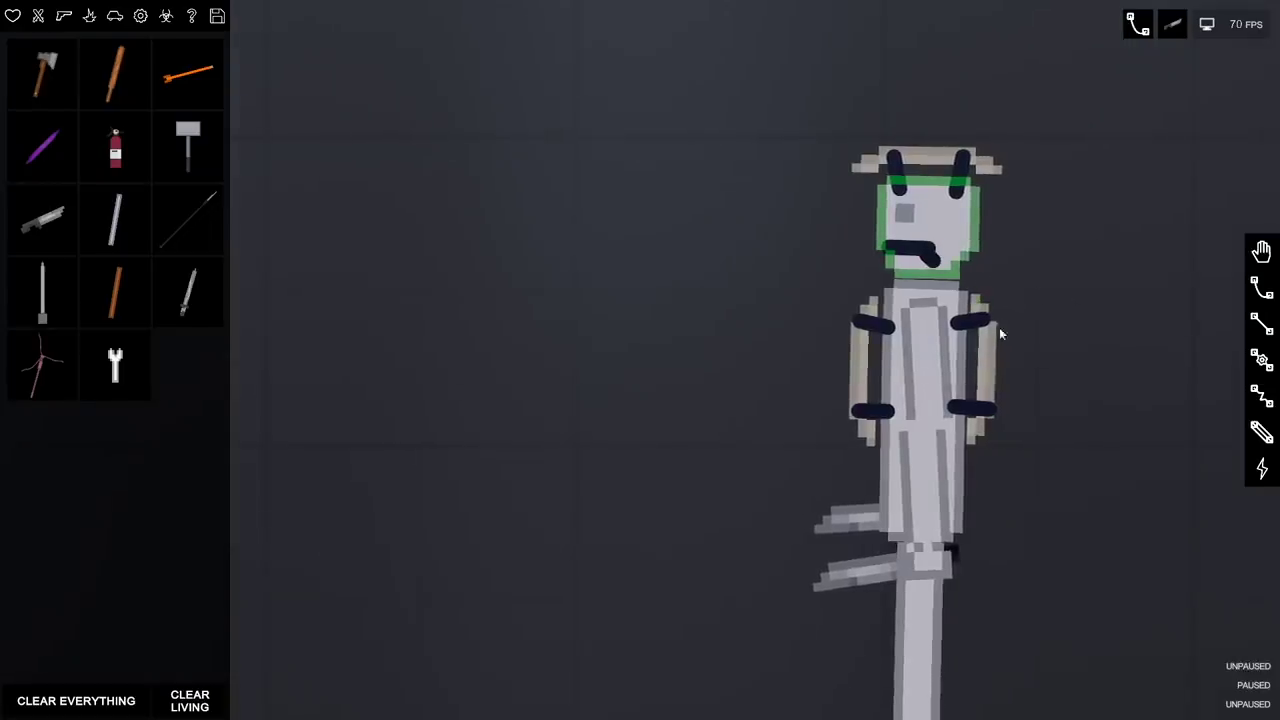
scroll(700, 380, "down", 5)
scroll(800, 364, "down", 5)
left_click_drag(954, 328, 718, 392)
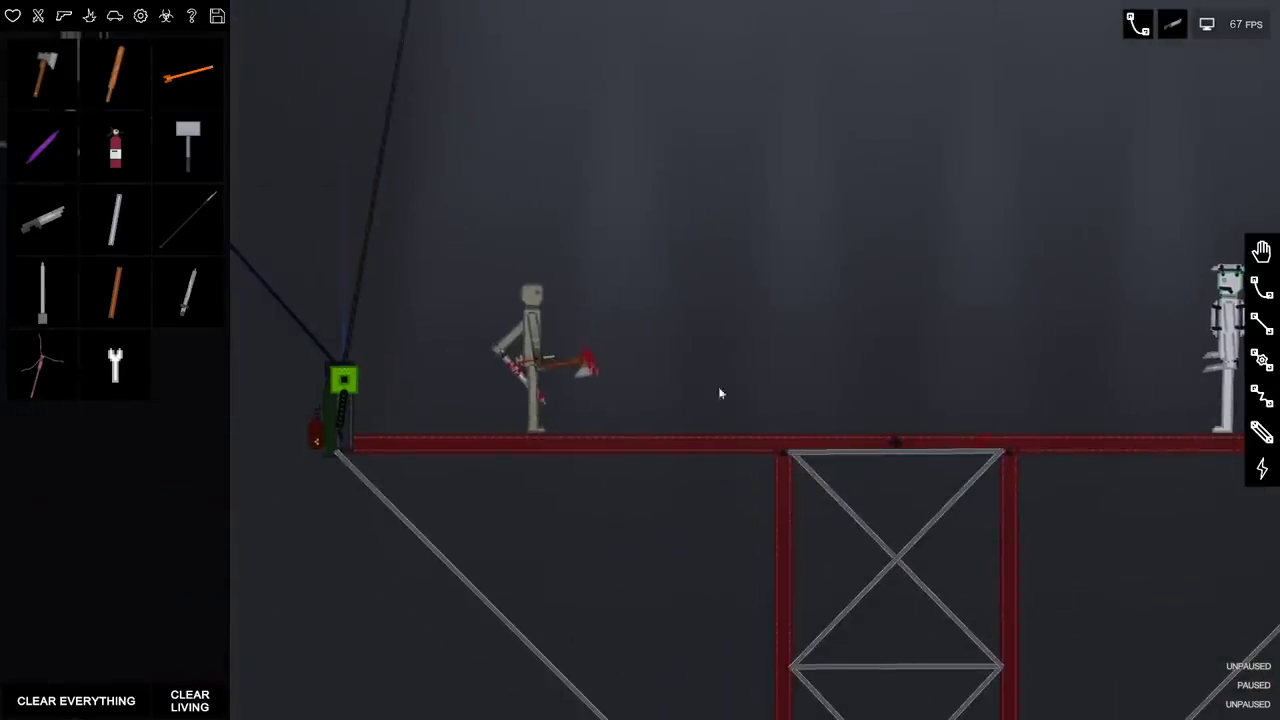
- Set the axe and hat-wearing ragdolls to Walk, then enable slow motion with Ctrl
right_click(535, 402)
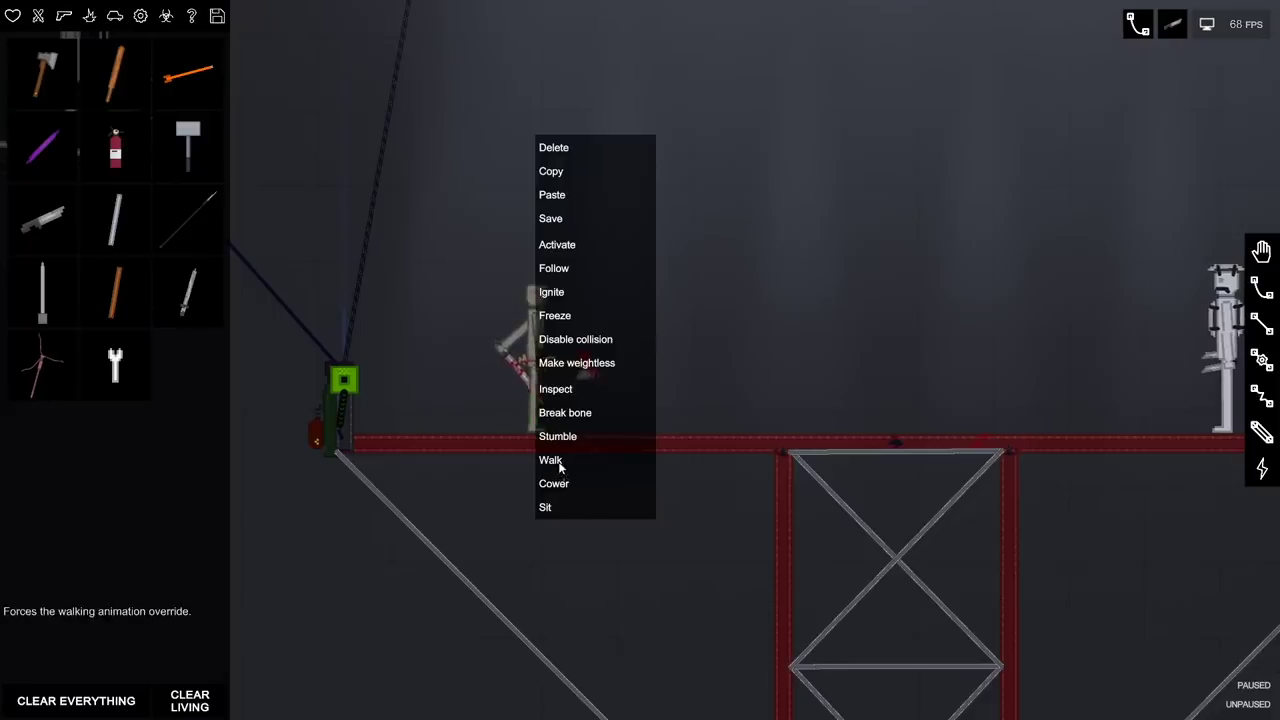
left_click(551, 460)
right_click(1230, 400)
left_click(1162, 460)
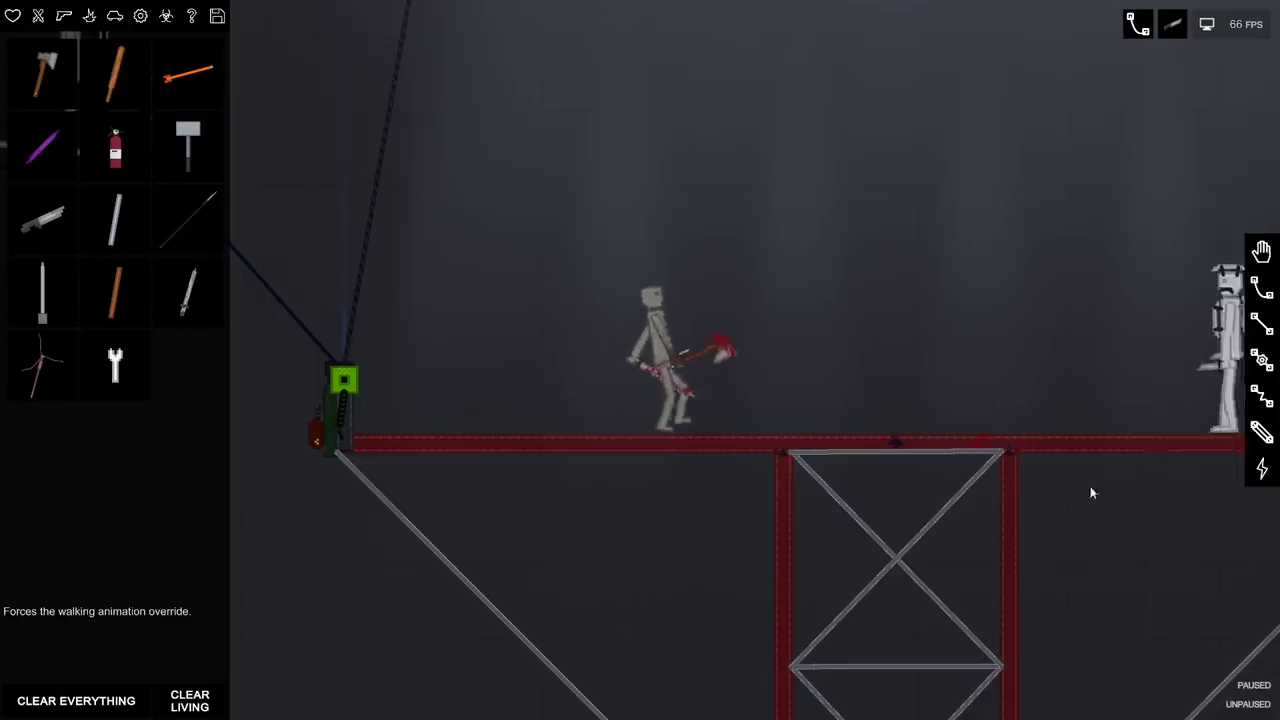
left_click_drag(1090, 486, 962, 528)
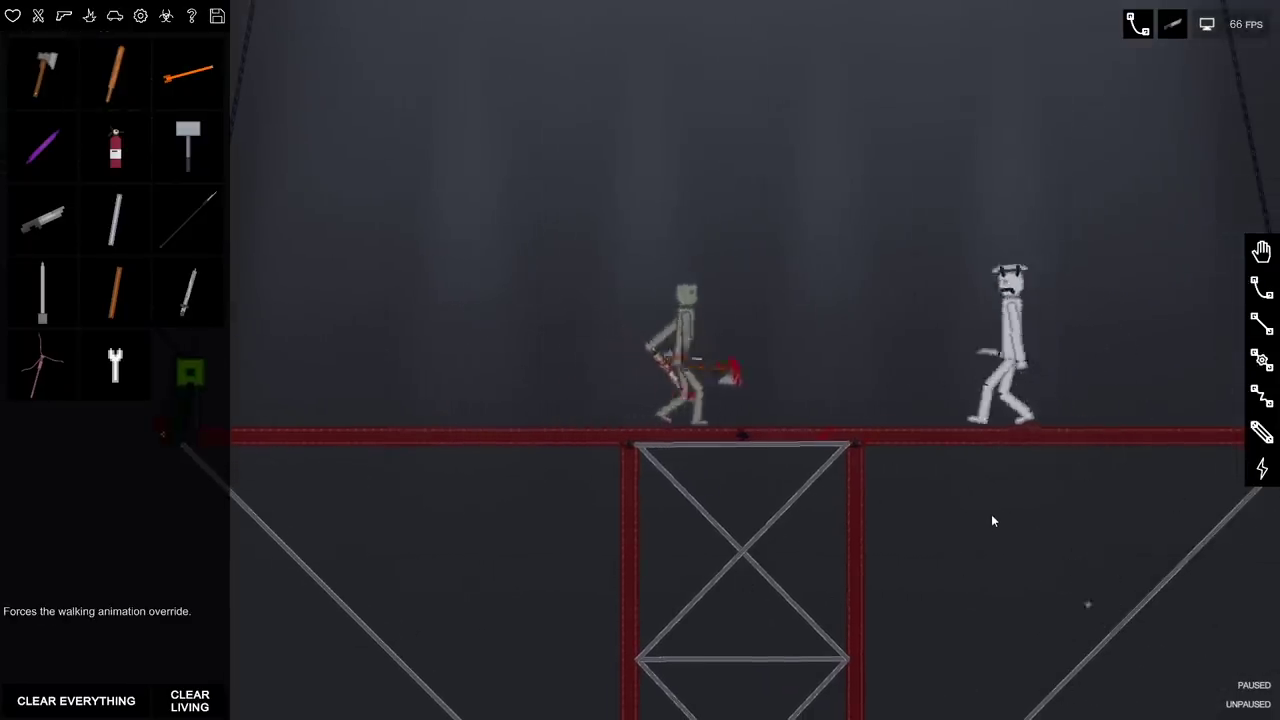
scroll(965, 488, "up", 1)
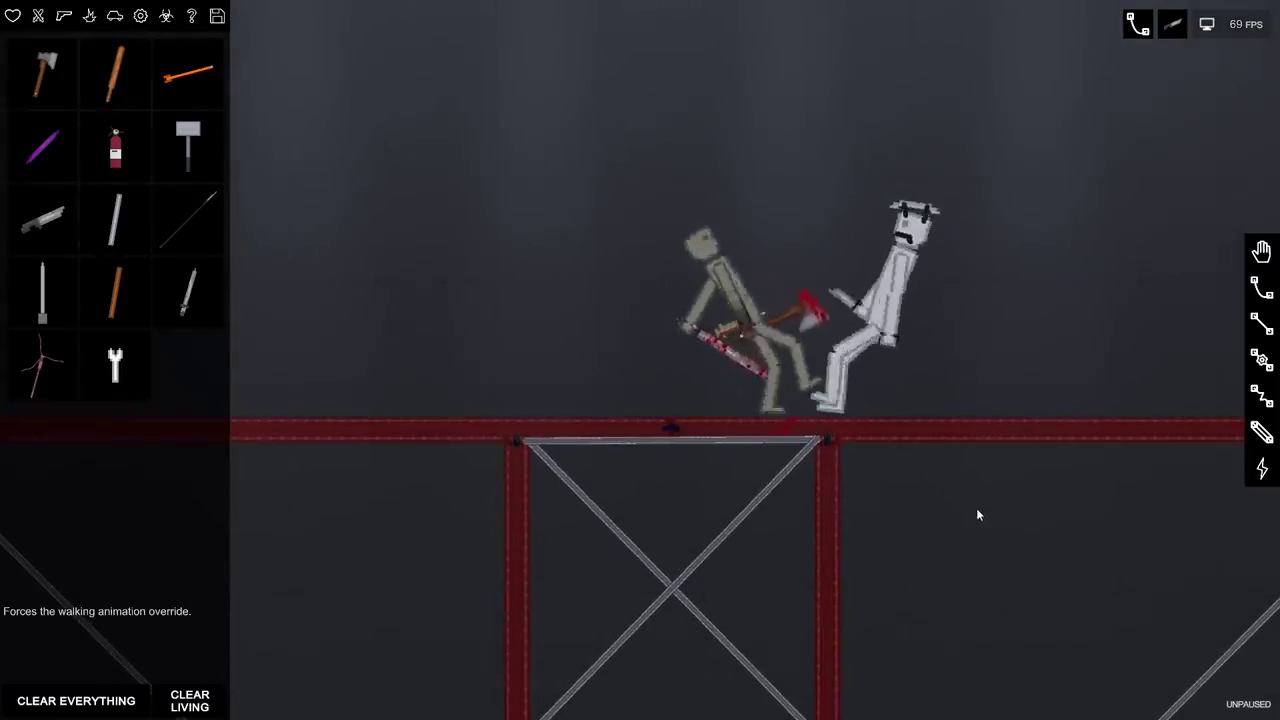
key("ctrl")
scroll(972, 461, "up", 2)
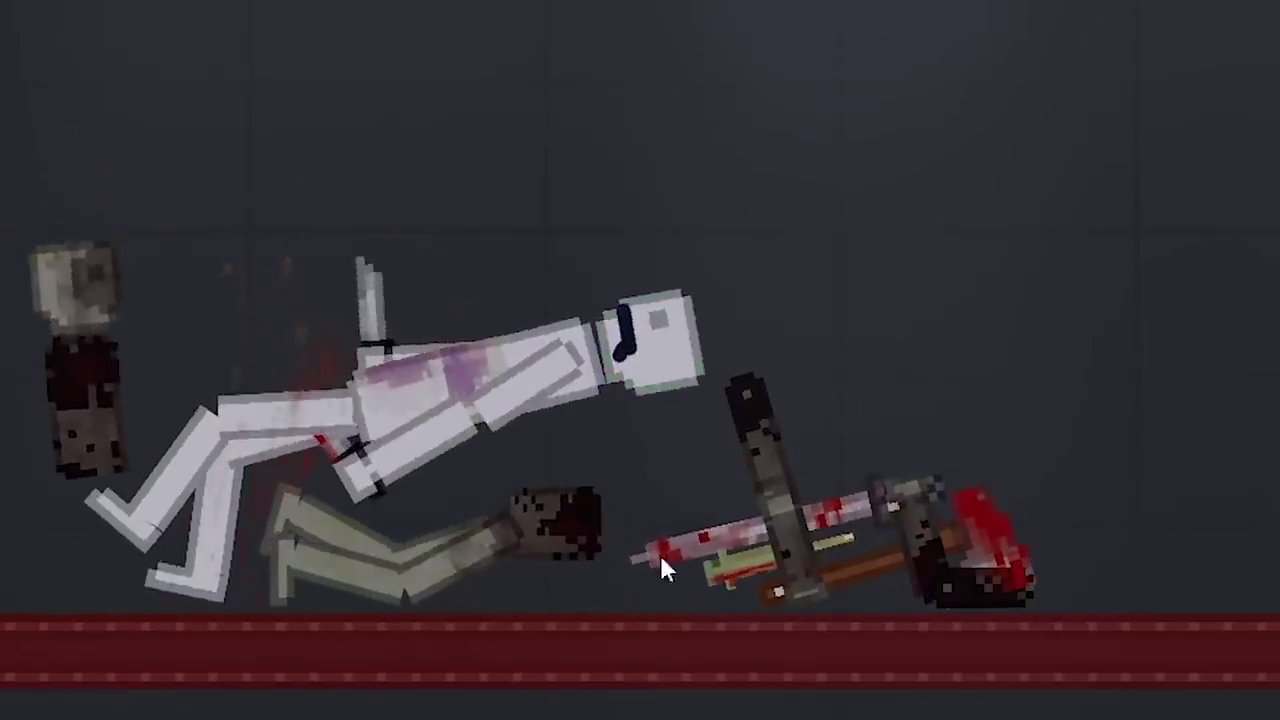
- Fling the bloody rifle up and to the right, and lift the white ragdoll upward
mouse_move(815, 583)
left_mouse_down()
mouse_move(839, 556)
mouse_move(630, 181)
left_mouse_up()
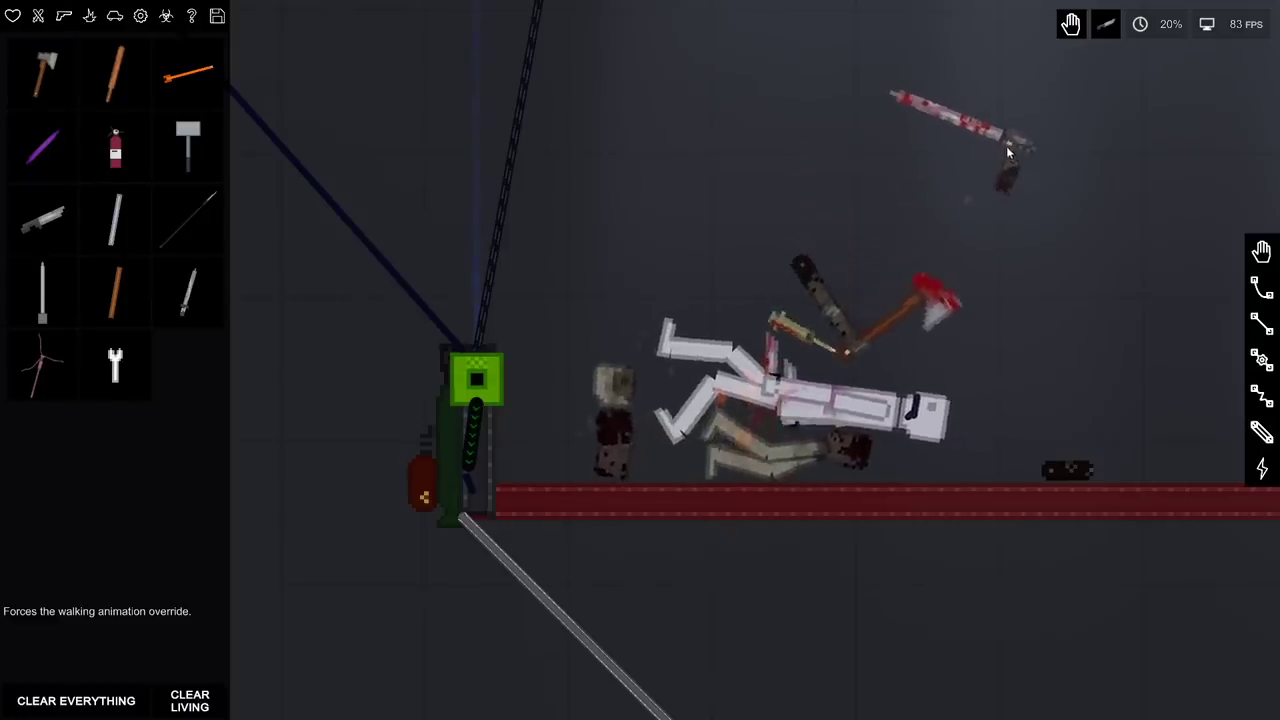
left_click_drag(1008, 150, 930, 93)
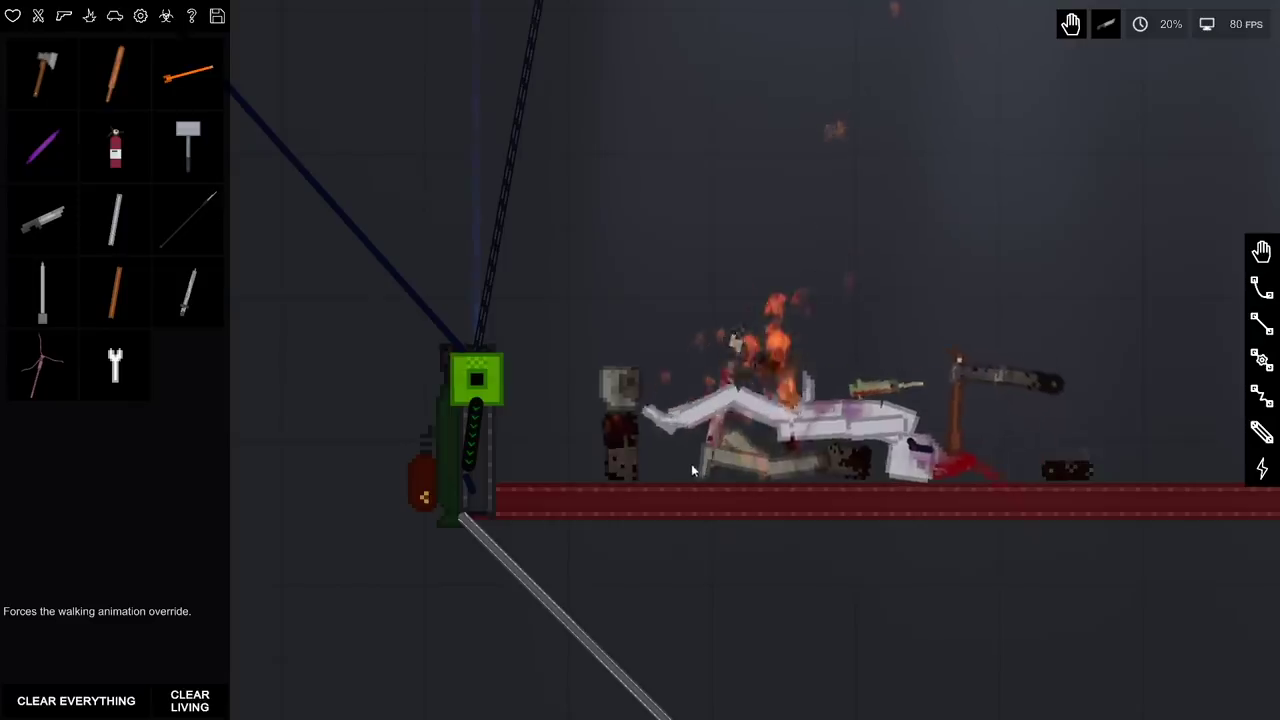
left_click_drag(692, 470, 872, 305)
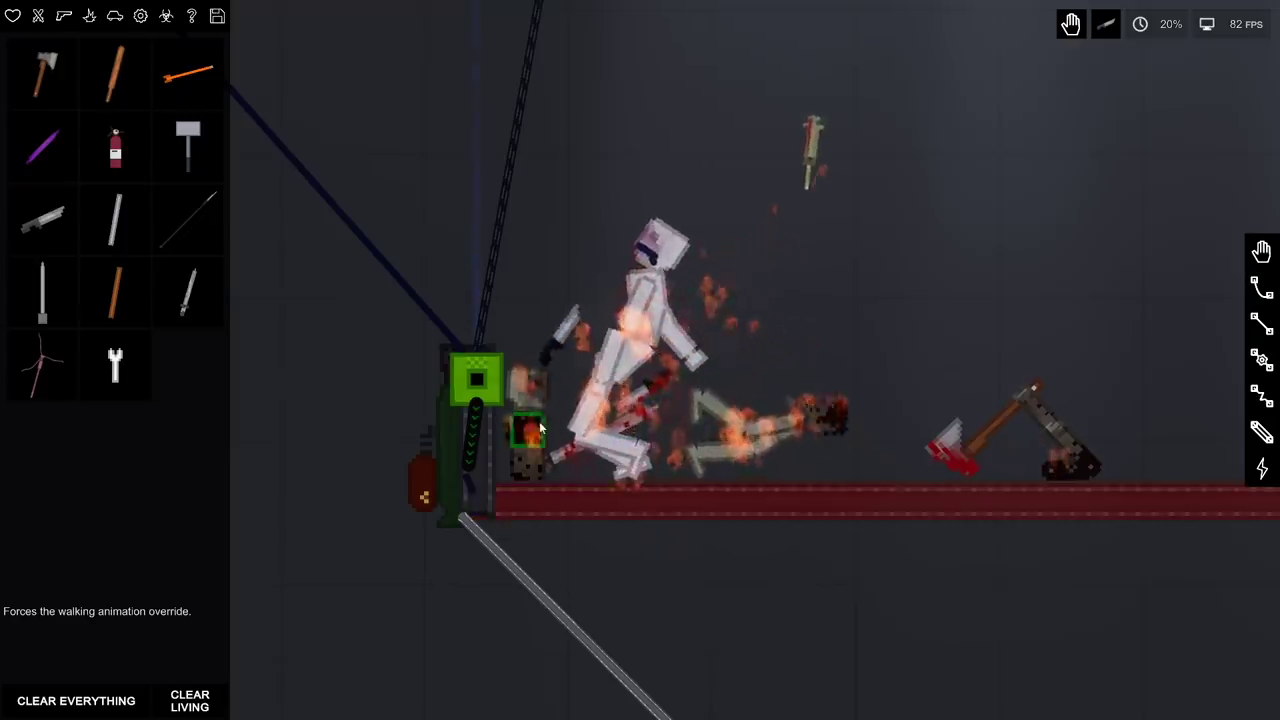
- Show, then hide, the limb health bars, and pull a burning ragdoll from the fire
key("h")
scroll(613, 506, "up", 1)
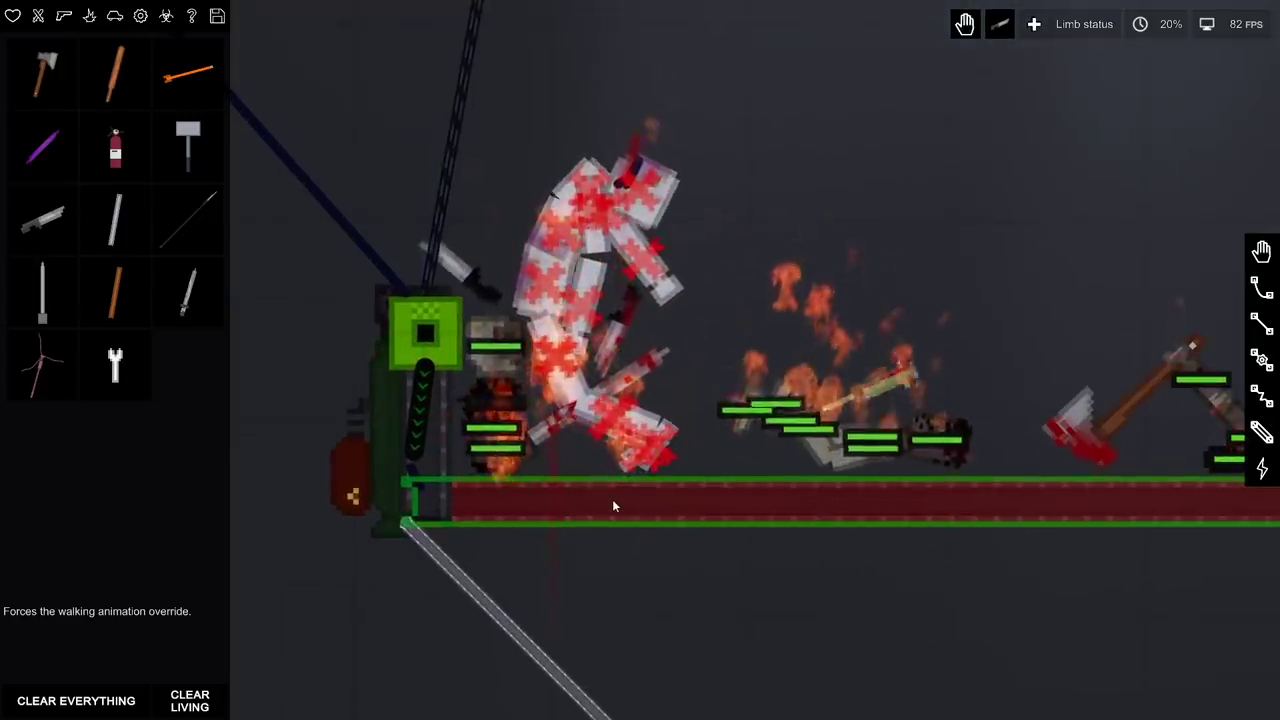
scroll(612, 506, "down", 2)
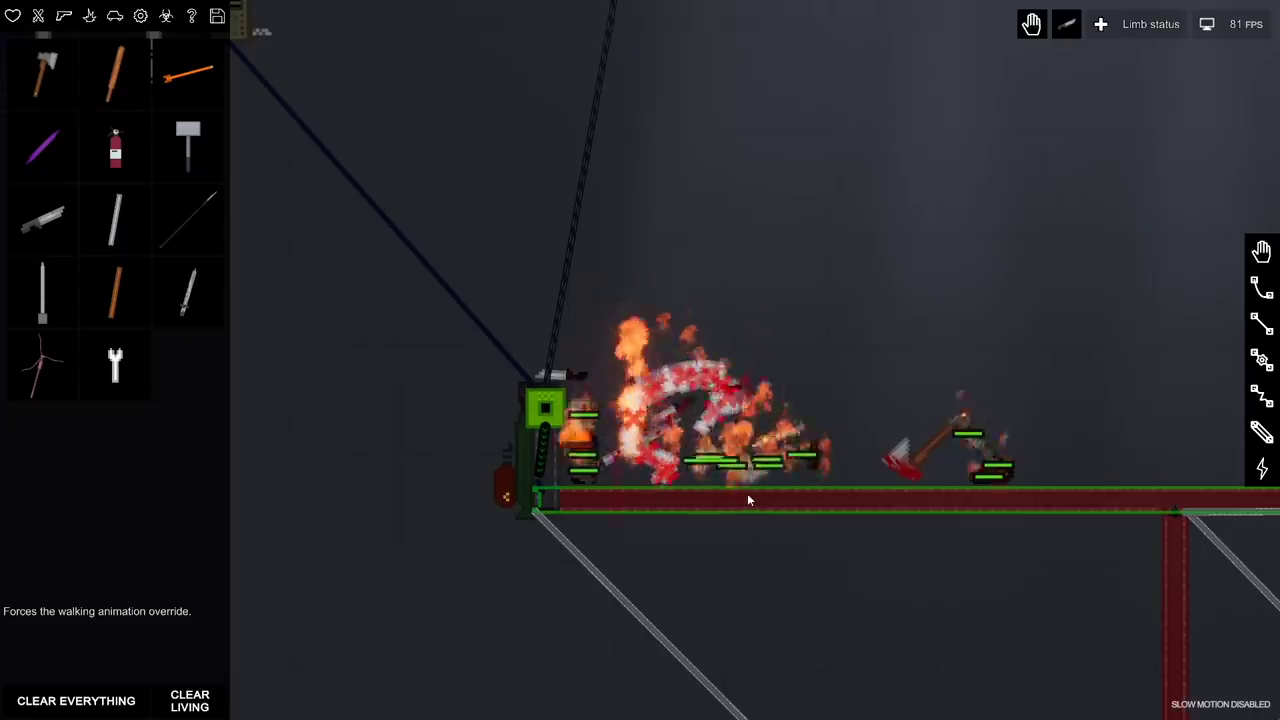
scroll(749, 494, "down", 2)
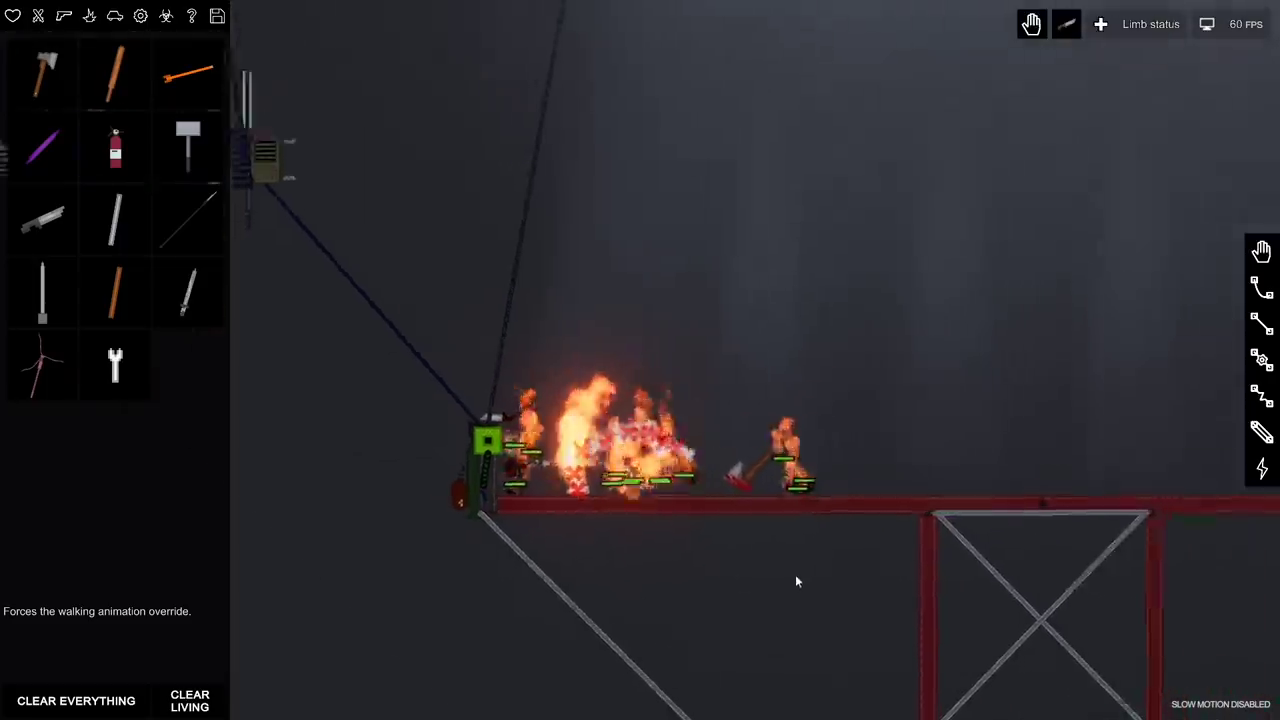
scroll(795, 574, "up", 4)
key("h")
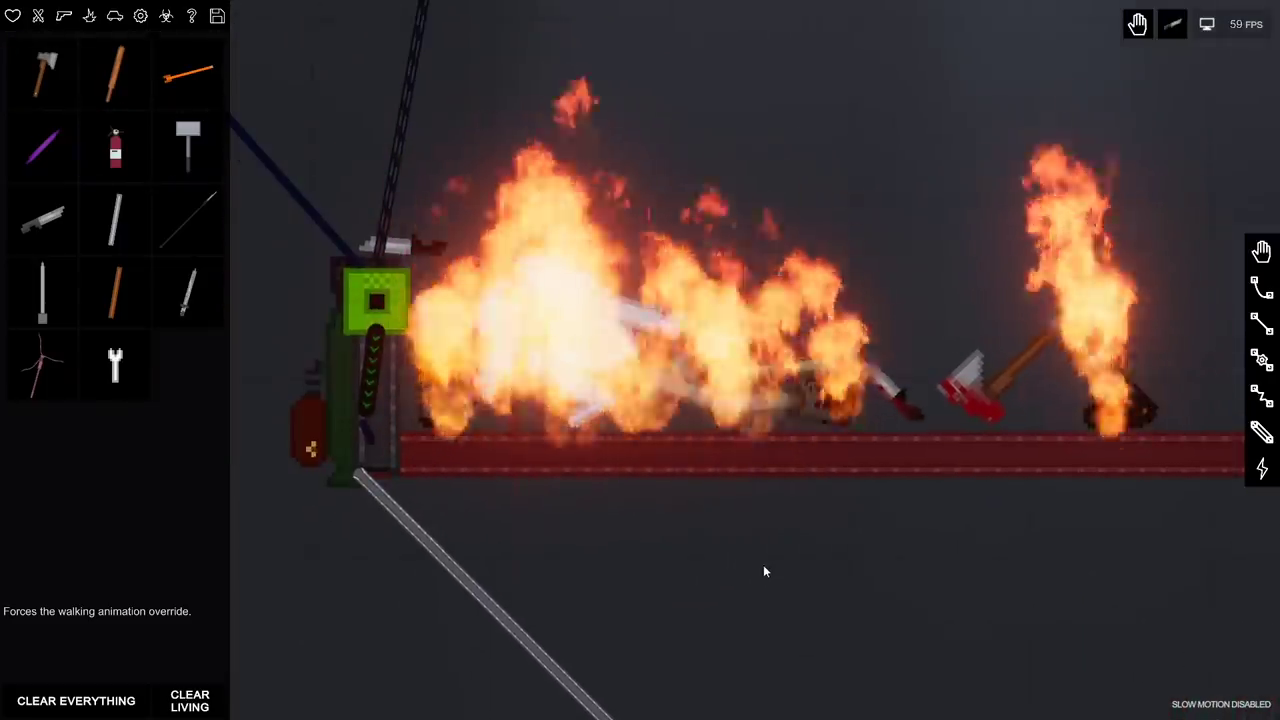
scroll(679, 542, "down", 1)
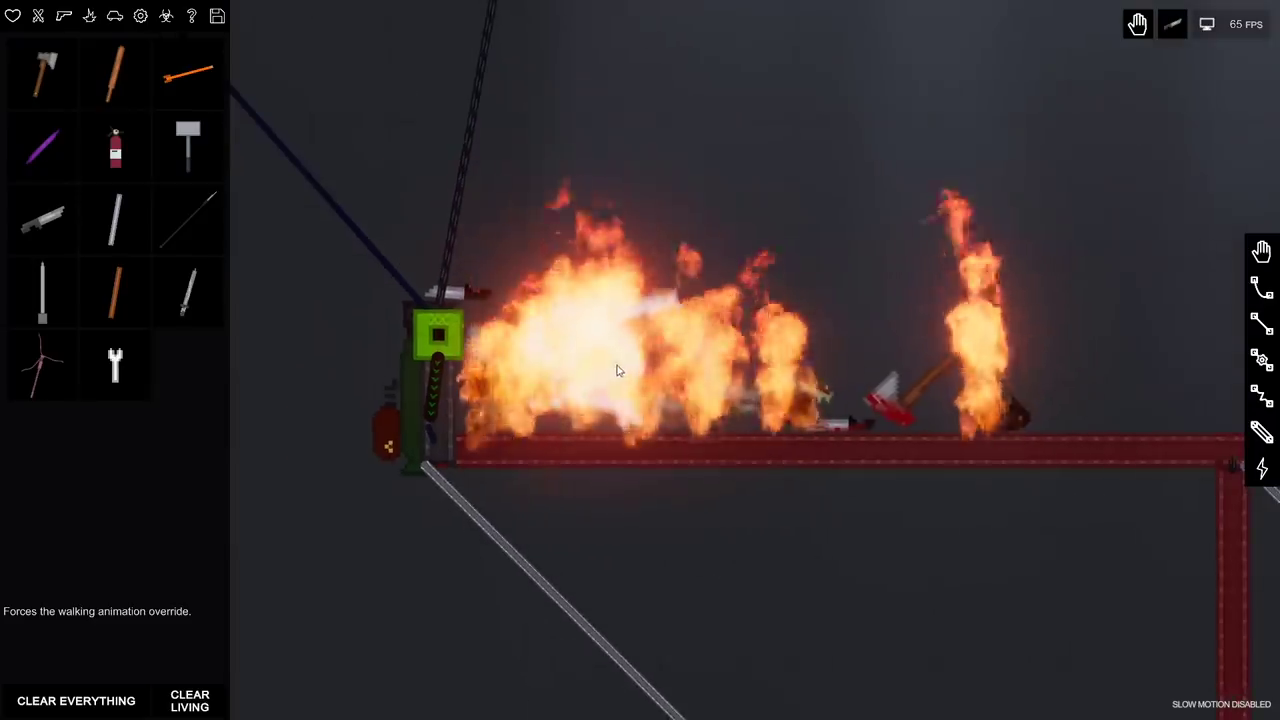
mouse_move(617, 370)
left_mouse_down()
mouse_move(325, 222)
mouse_move(300, 420)
left_mouse_up()
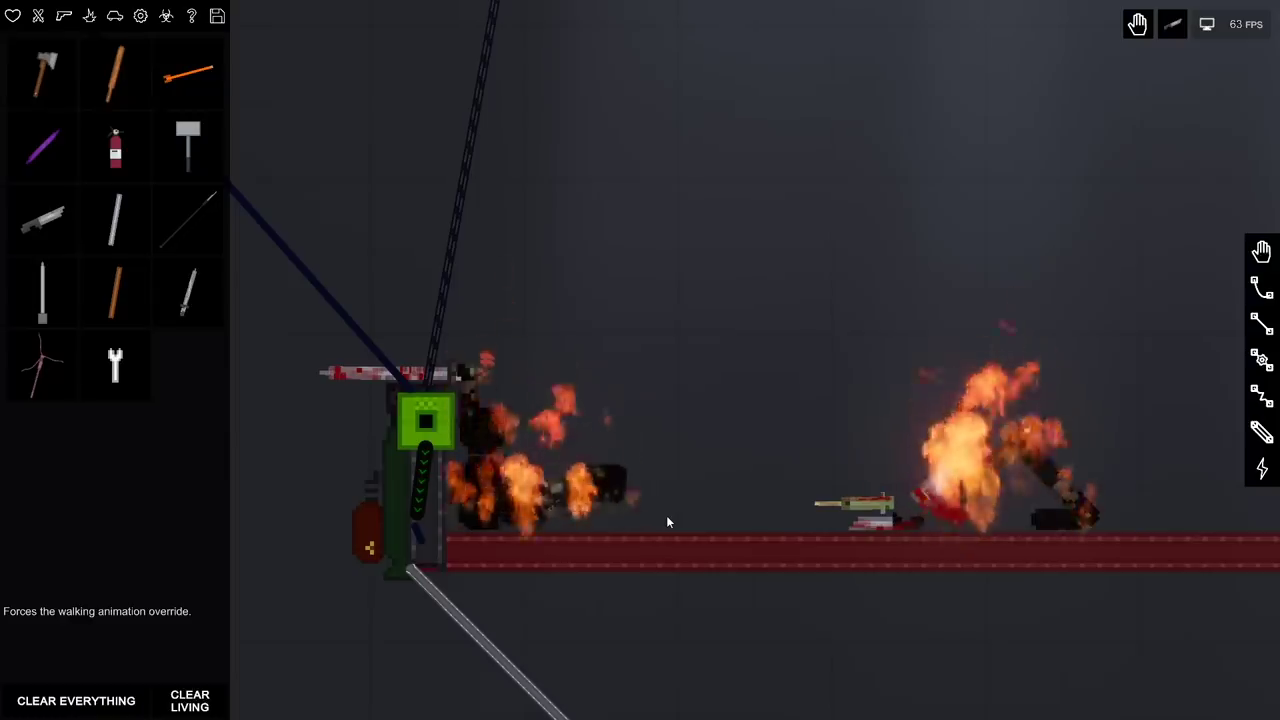
scroll(667, 515, "up", 1)
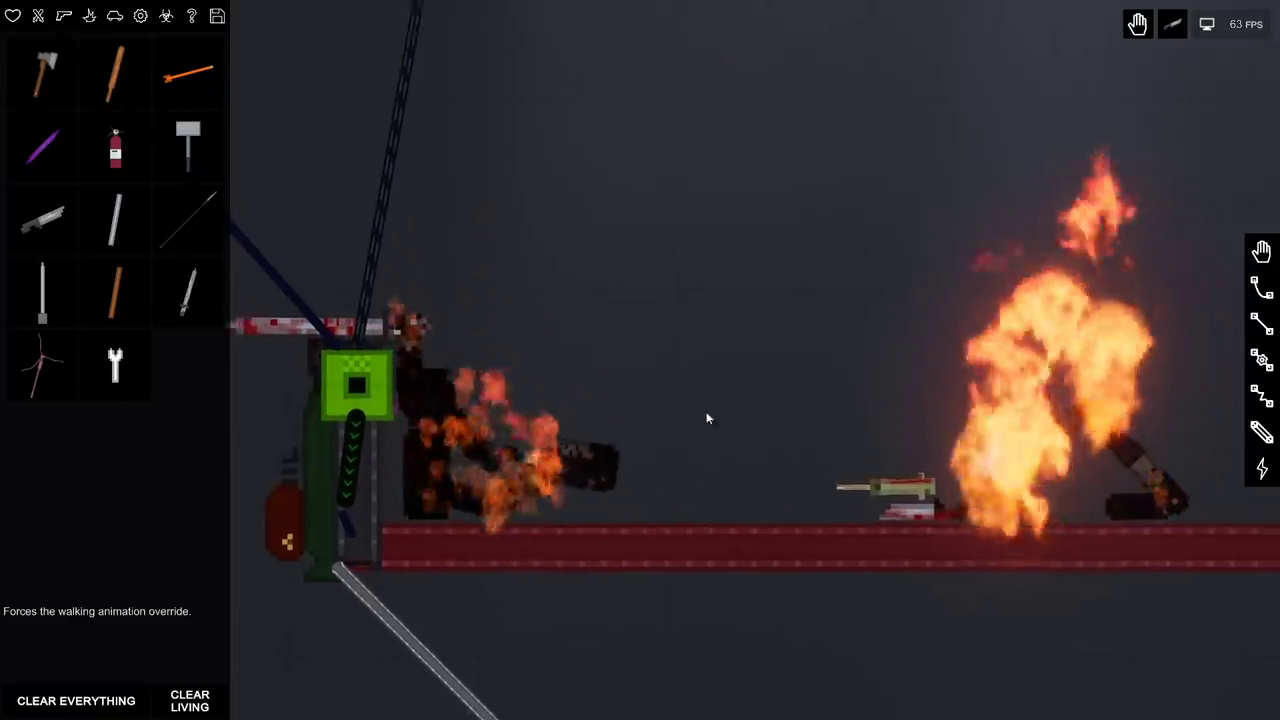
- Pan the view across the arena toward its upper left
middle_click(688, 480)
scroll(643, 368, "down", 4)
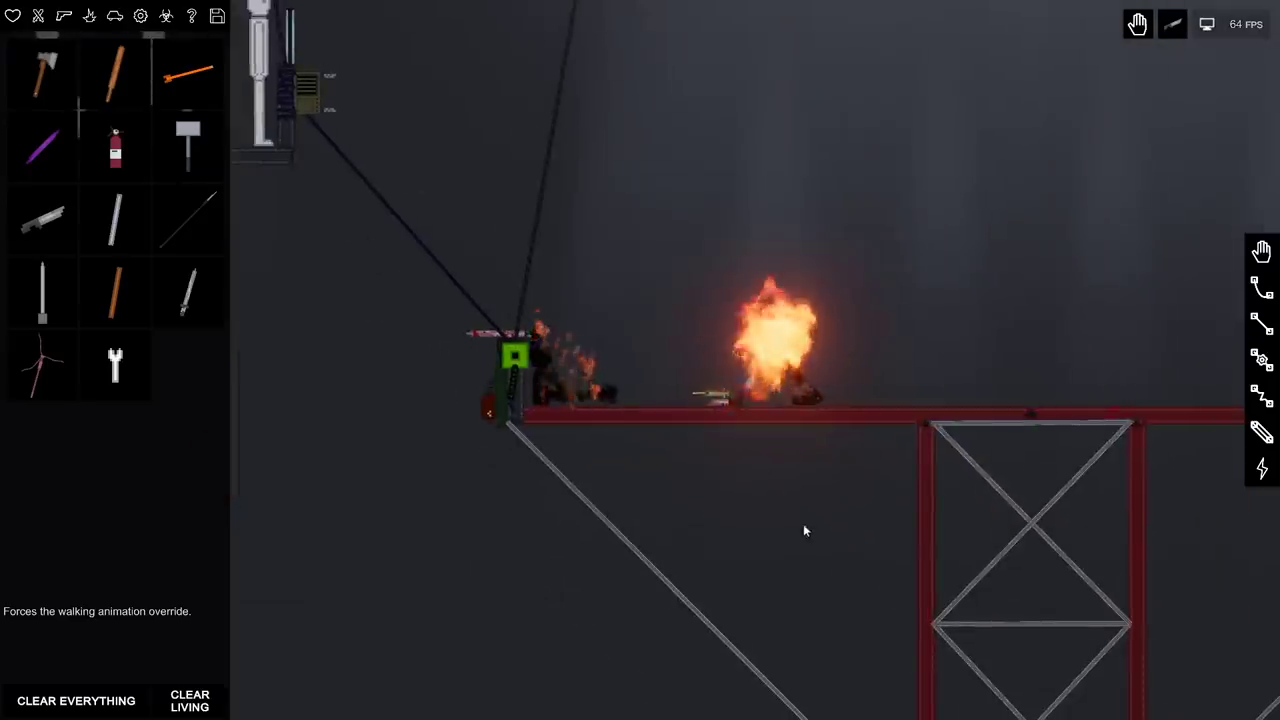
left_click_drag(803, 524, 649, 560)
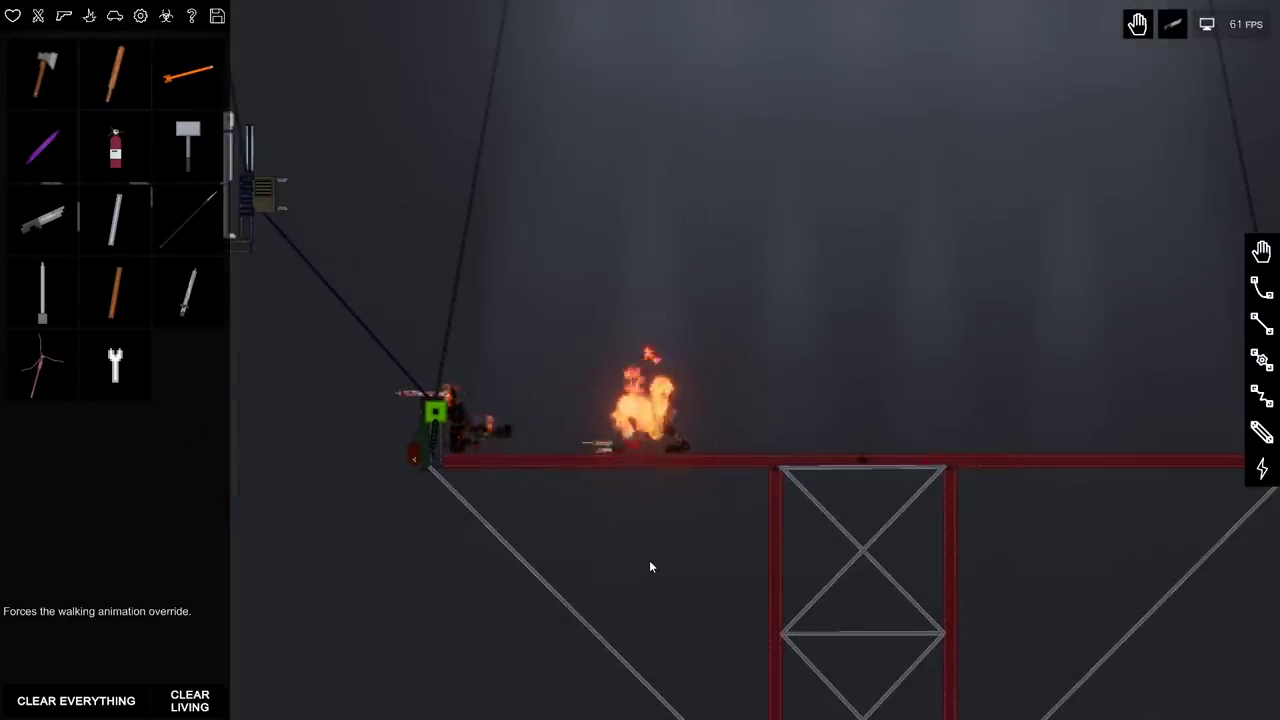
scroll(649, 560, "down", 5)
scroll(685, 600, "up", 2)
scroll(672, 541, "up", 2)
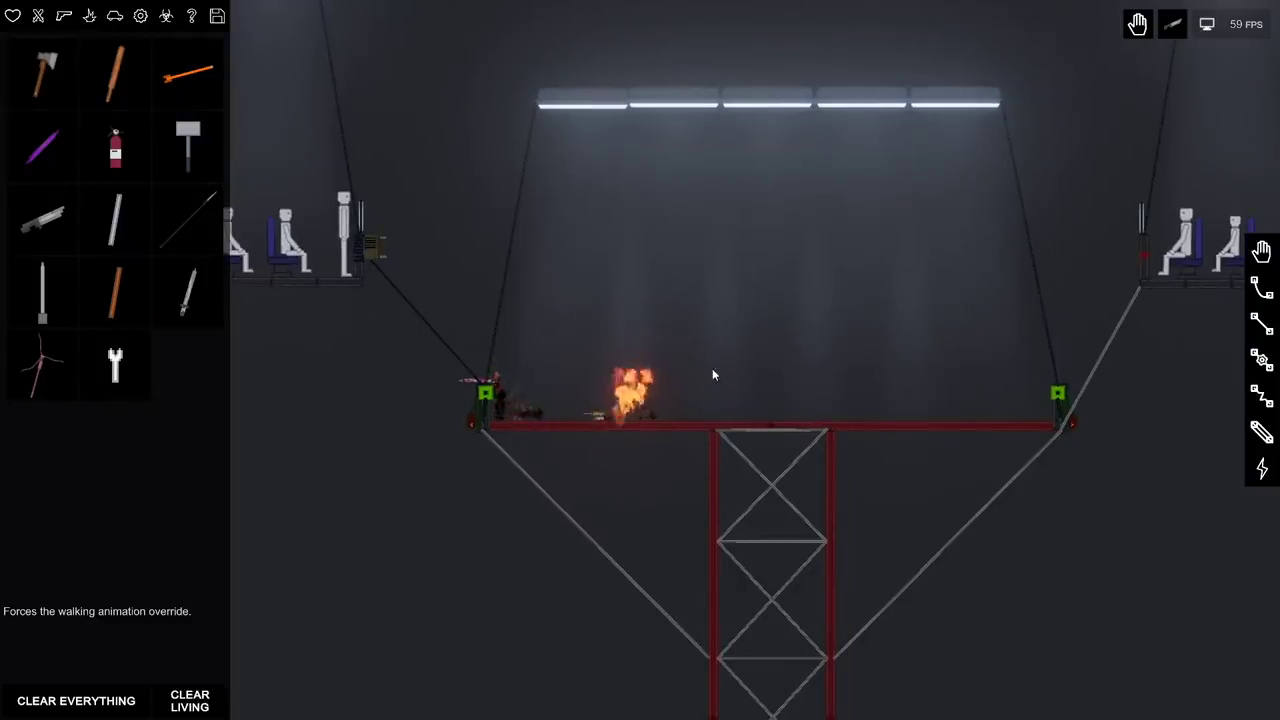
scroll(584, 447, "up", 3)
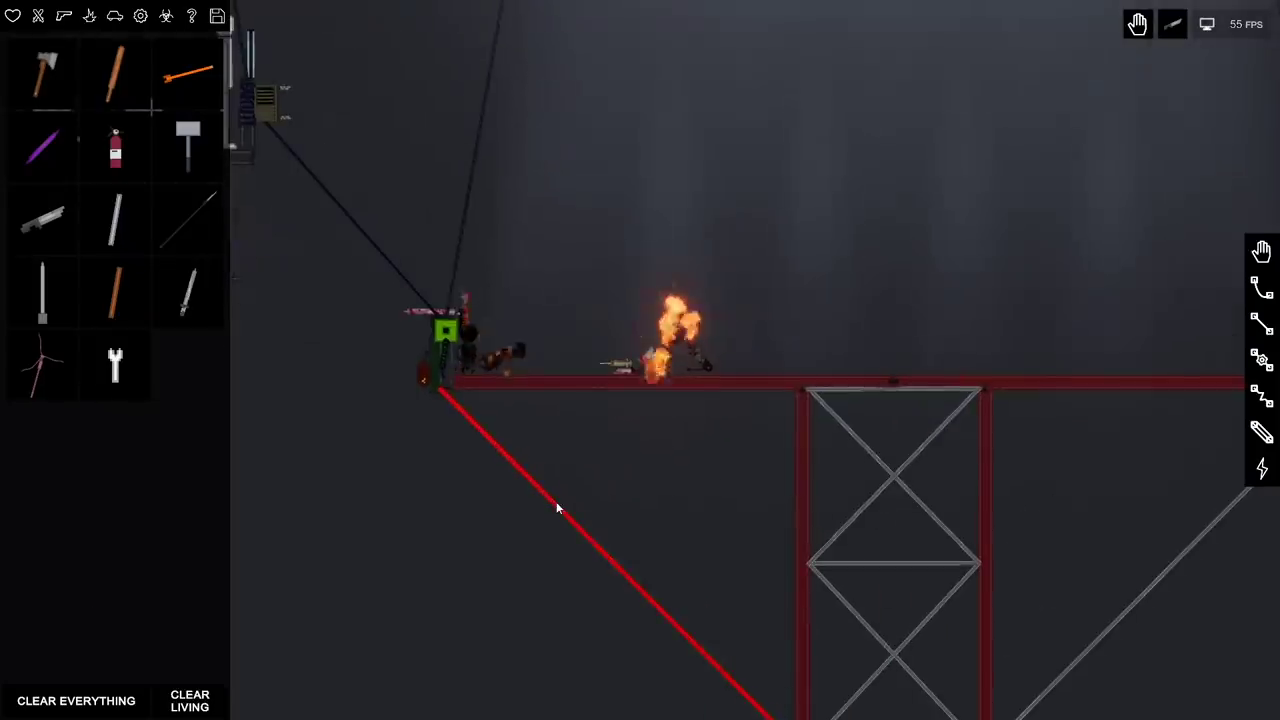
scroll(514, 438, "down", 1)
scroll(584, 536, "down", 1)
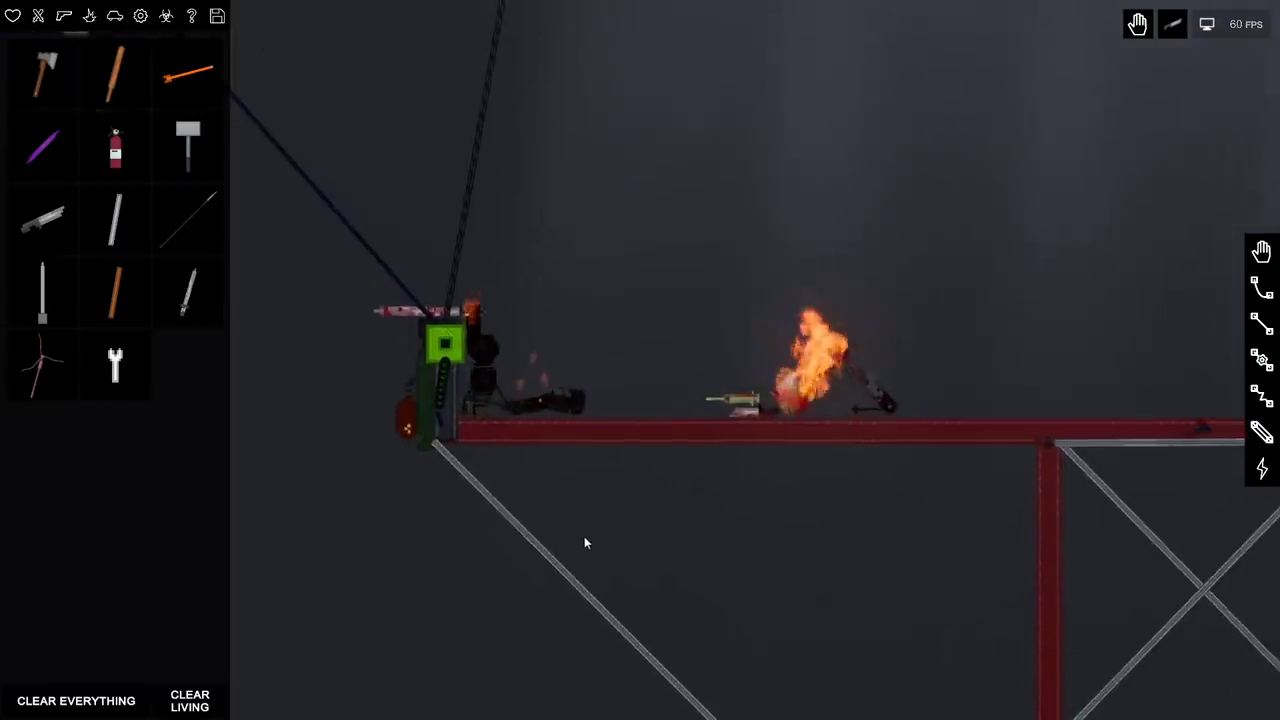
scroll(584, 536, "down", 3)
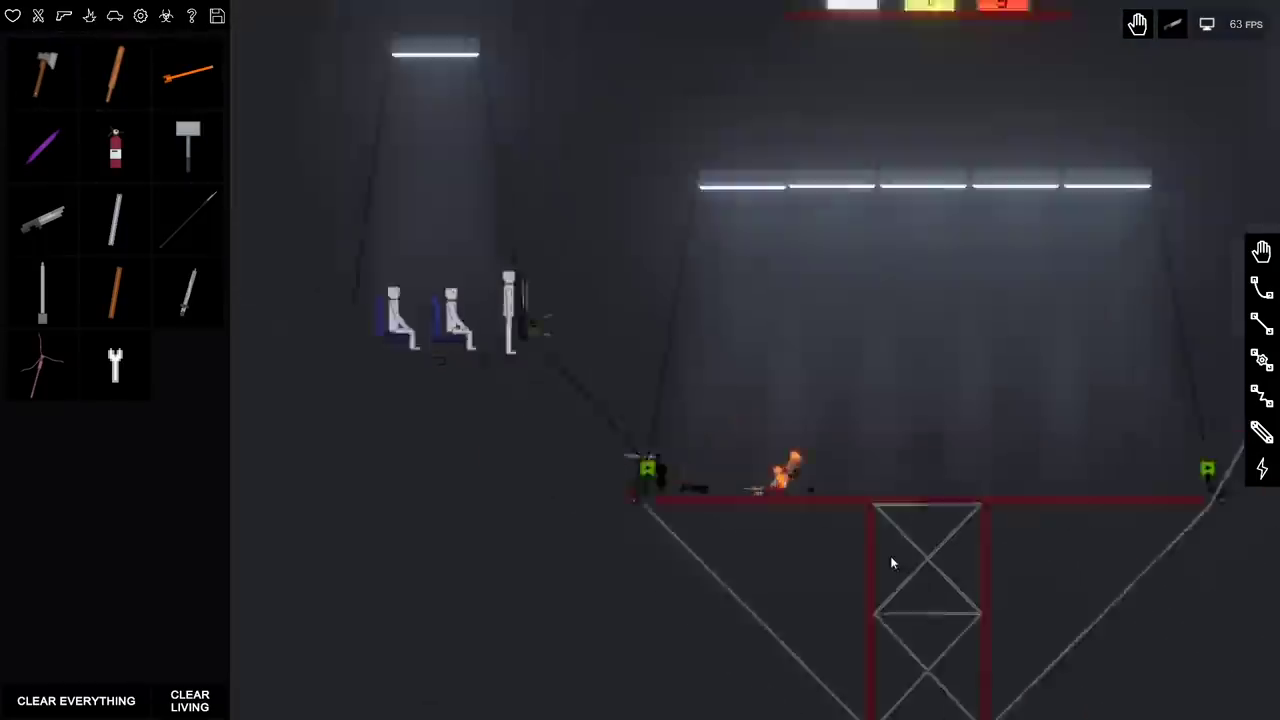
scroll(892, 563, "down", 3)
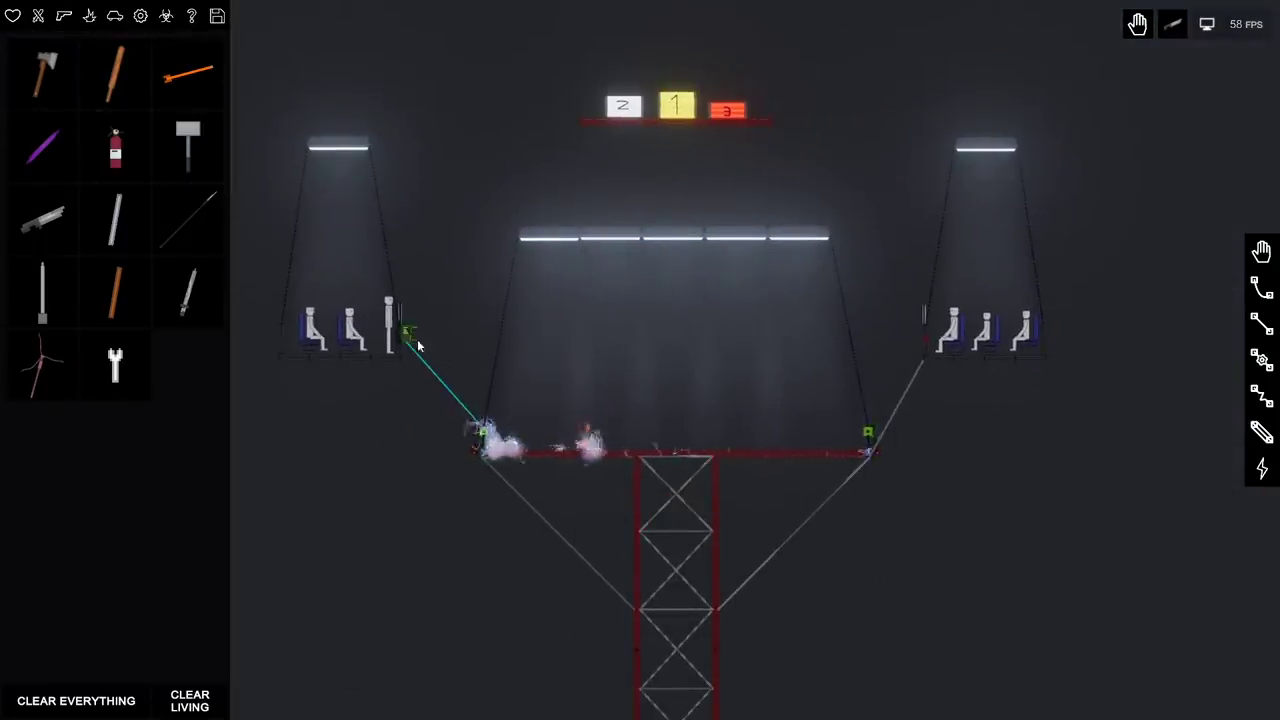
scroll(558, 475, "up", 2)
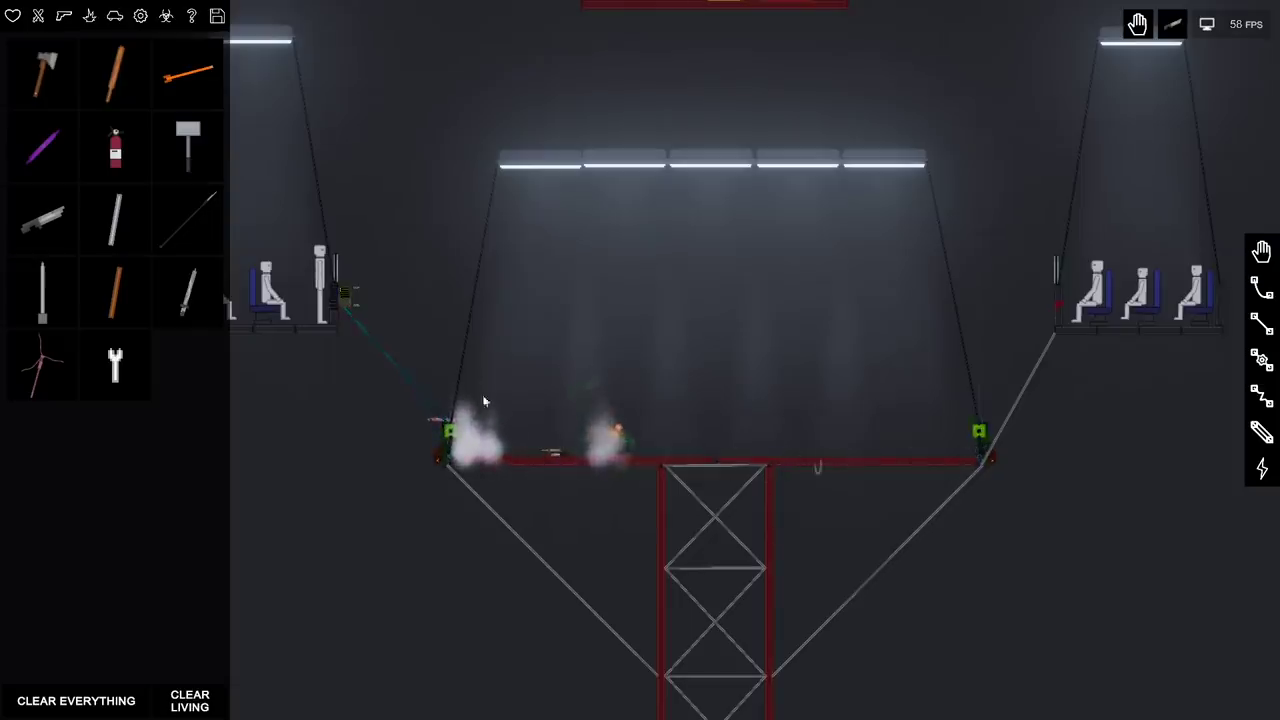
scroll(482, 394, "up", 2)
scroll(438, 287, "up", 1)
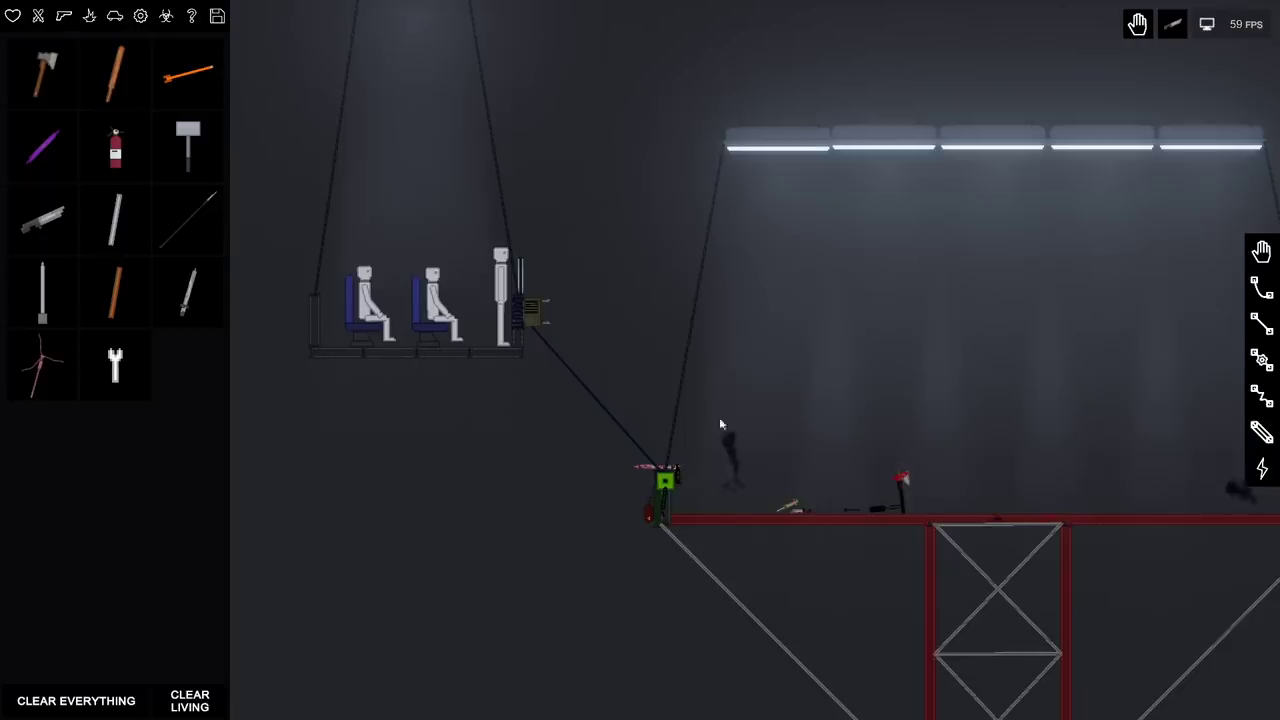
scroll(790, 225, "down", 2)
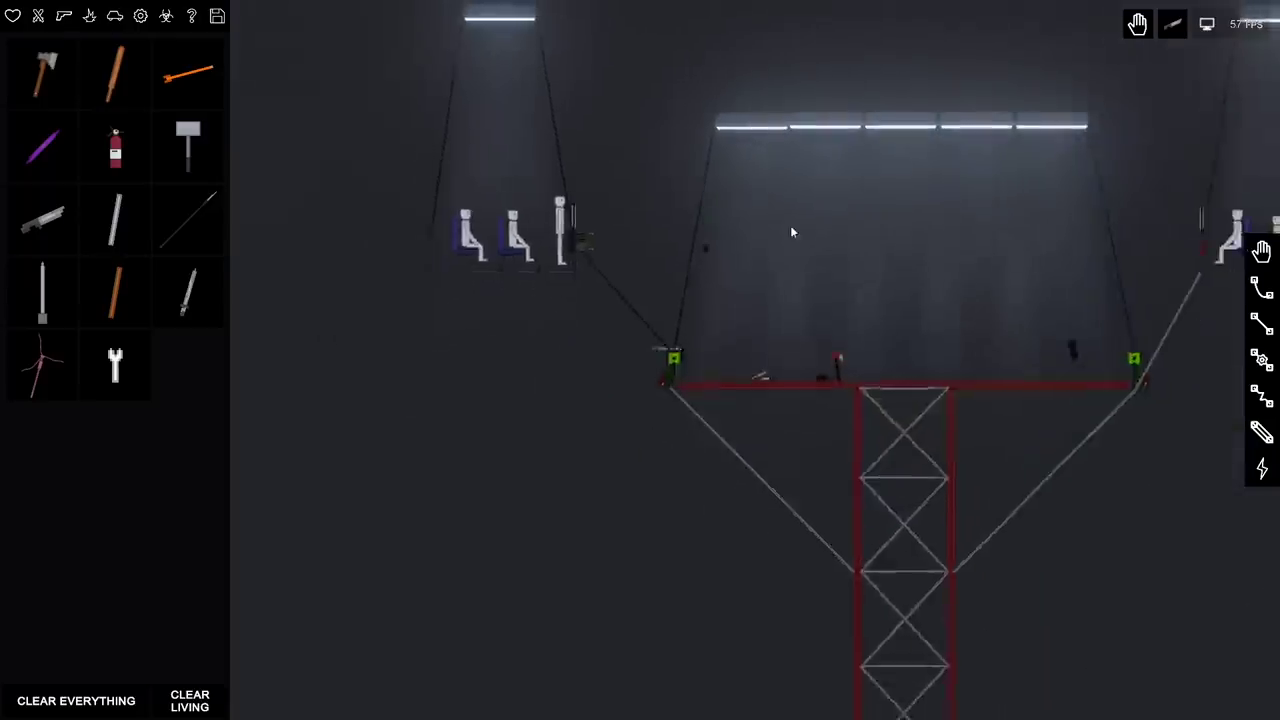
scroll(1007, 498, "down", 2)
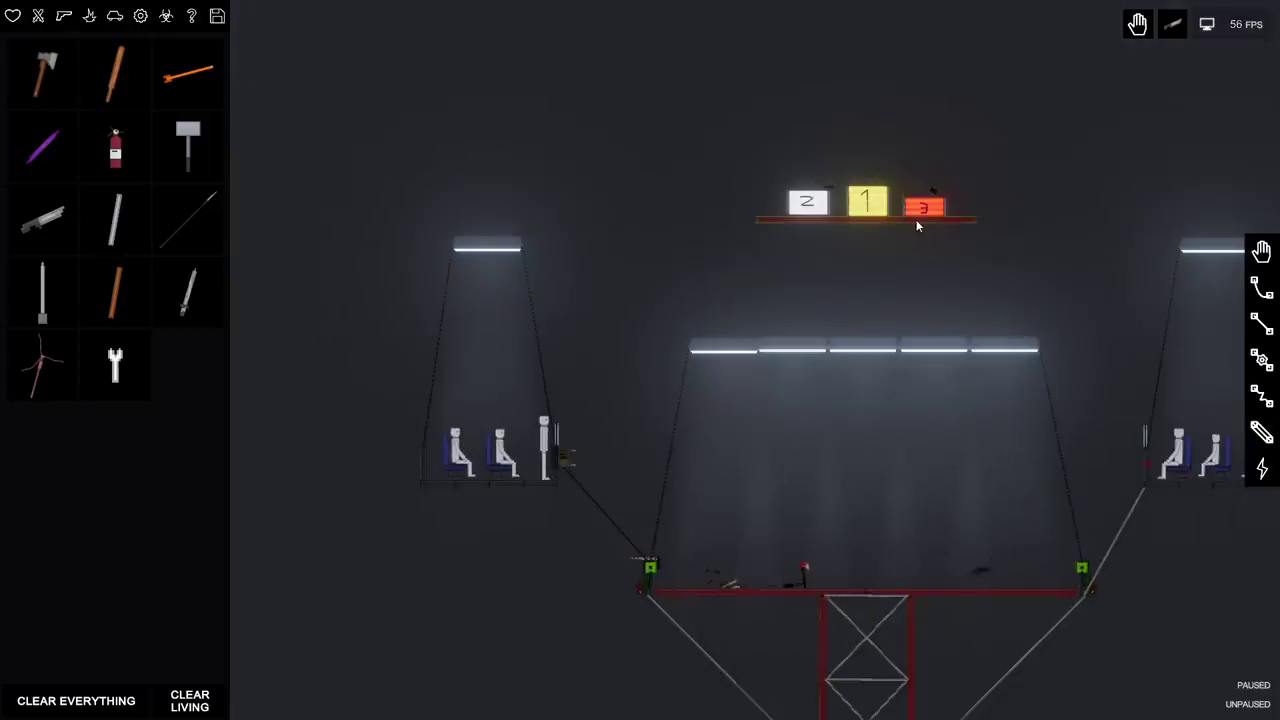
scroll(1050, 230, "up", 3)
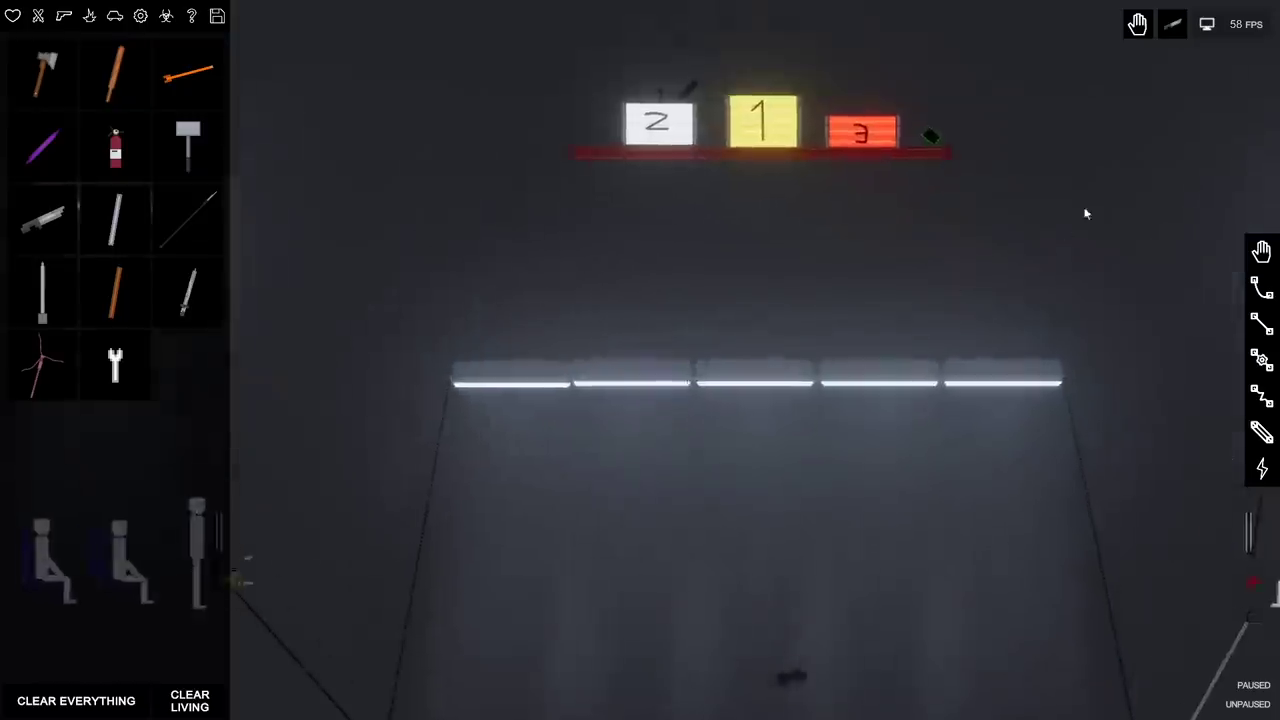
scroll(1086, 213, "down", 2)
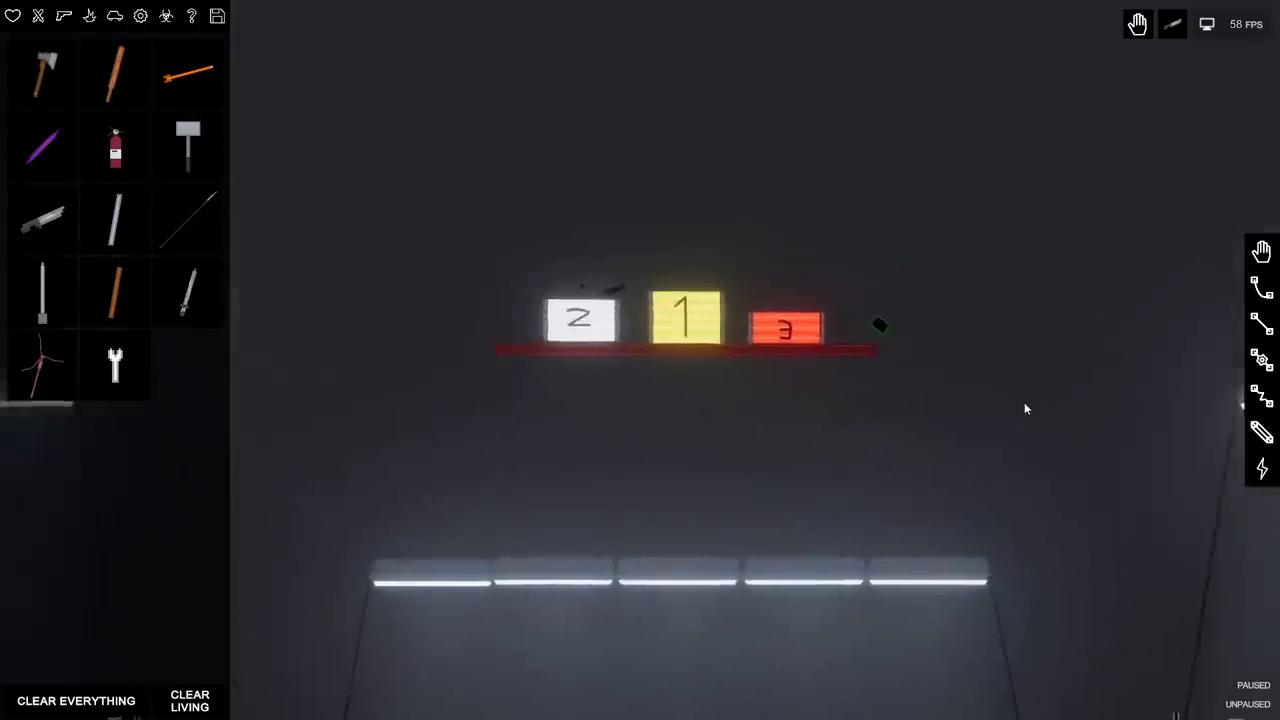
scroll(1025, 410, "up", 2)
scroll(990, 430, "up", 3)
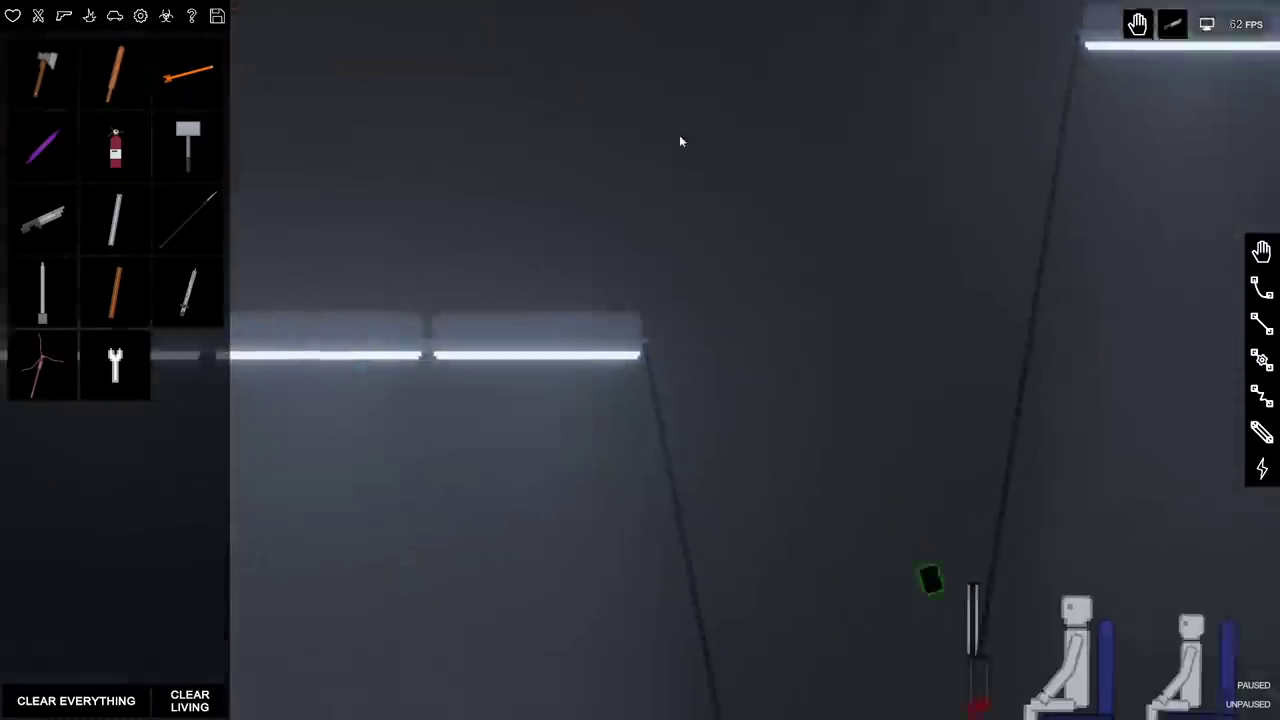
scroll(679, 141, "down", 4)
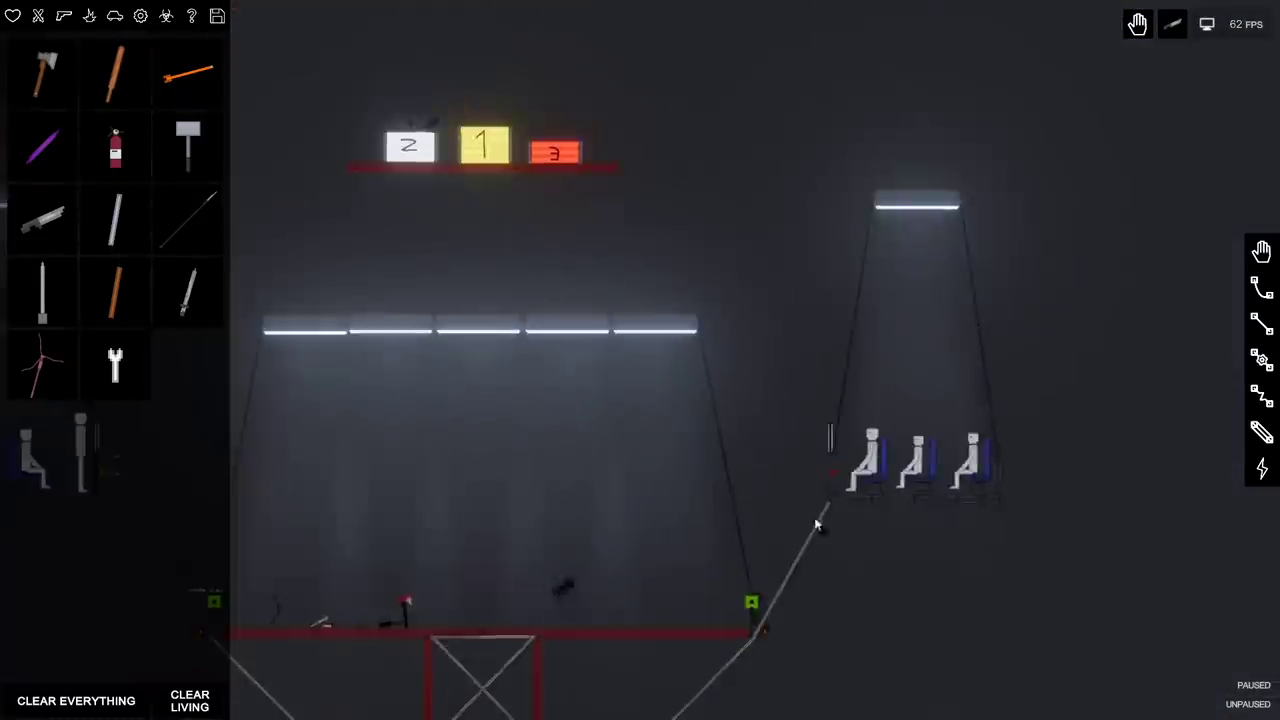
scroll(864, 566, "down", 2)
scroll(926, 317, "down", 3)
scroll(883, 407, "down", 2)
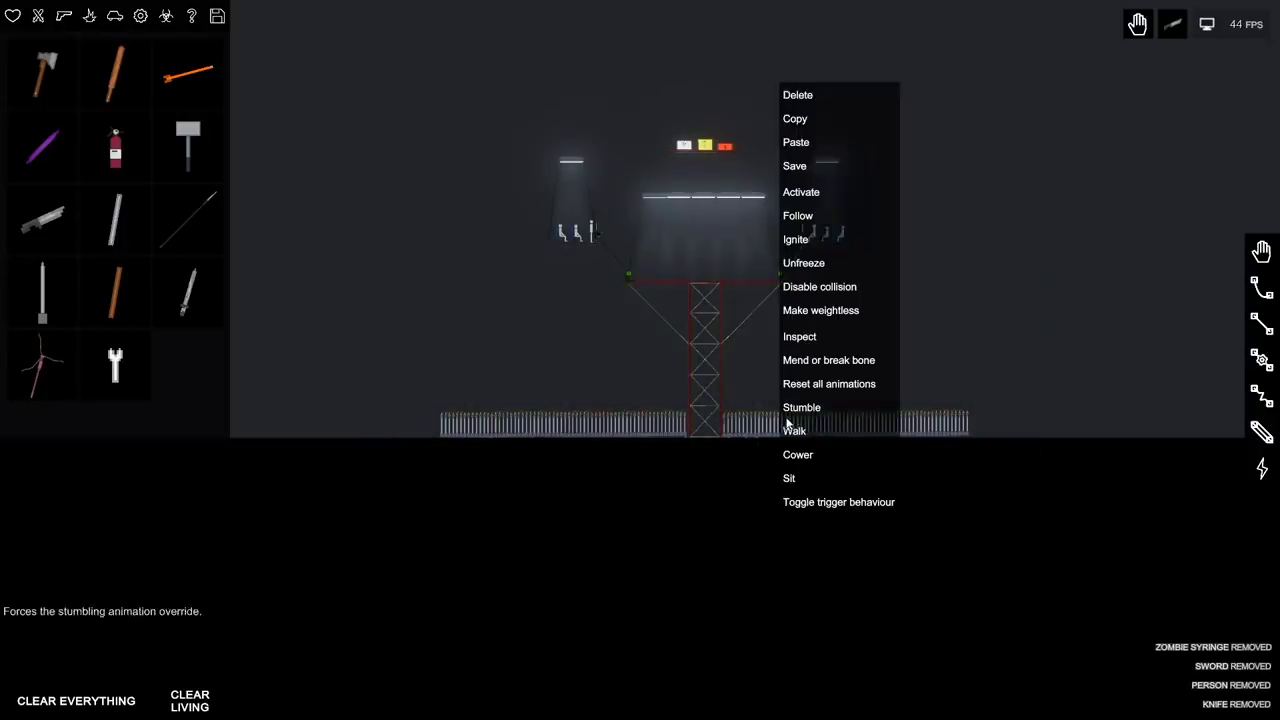
- Choose to save the arena as the 'Battle Arena' contraption
left_click(796, 166)
type("Battle Arena")
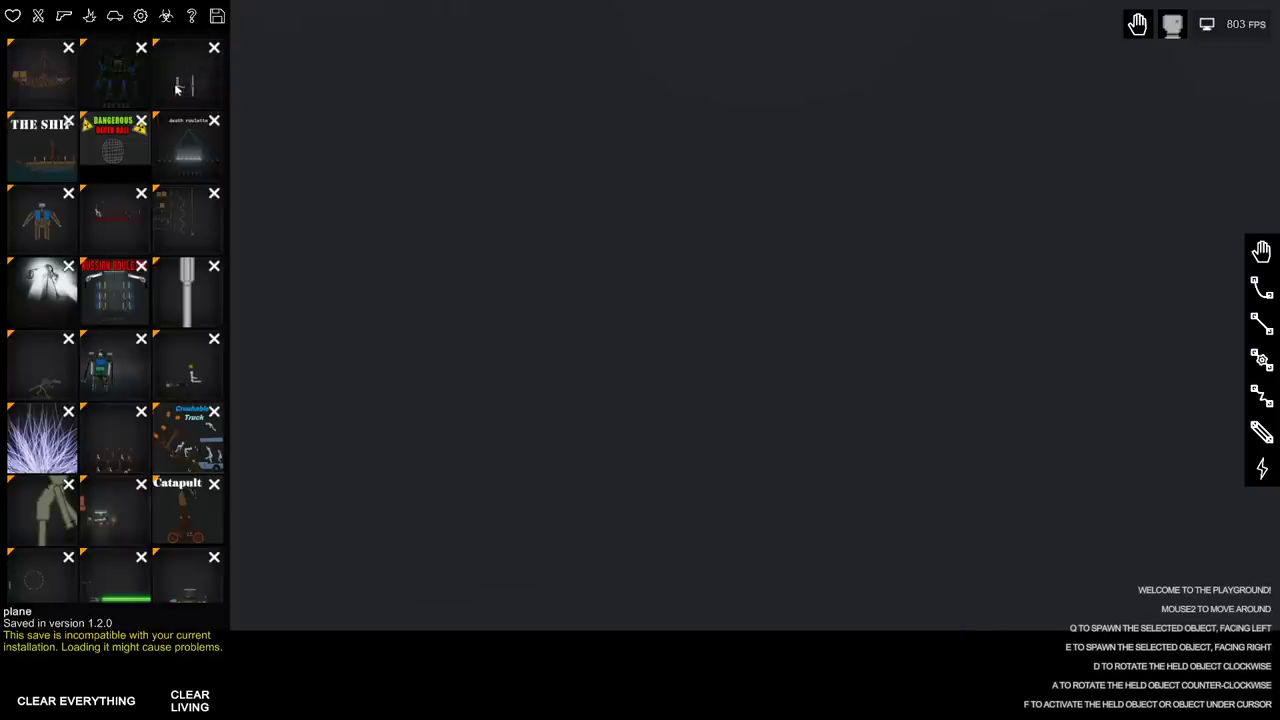
scroll(154, 241, "down", 3)
scroll(154, 241, "down", 3)
scroll(152, 270, "down", 3)
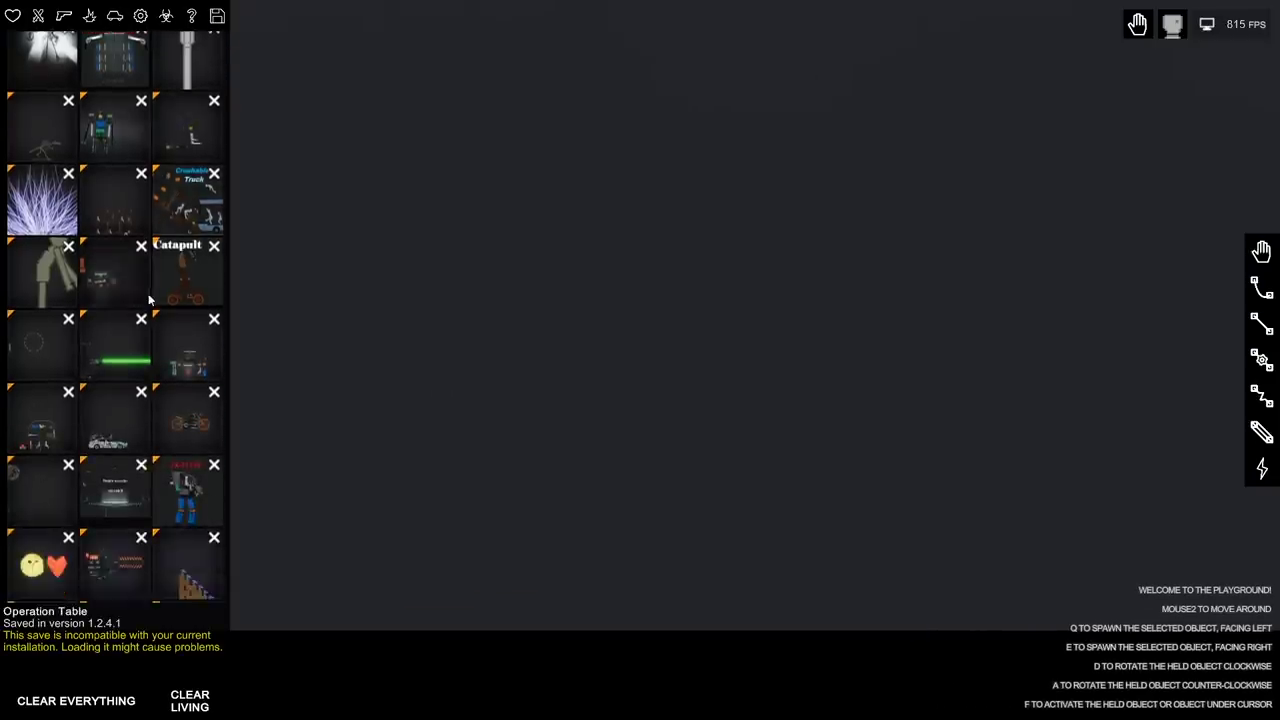
scroll(150, 298, "down", 2)
scroll(150, 298, "down", 3)
scroll(150, 298, "down", 2)
scroll(150, 298, "down", 2)
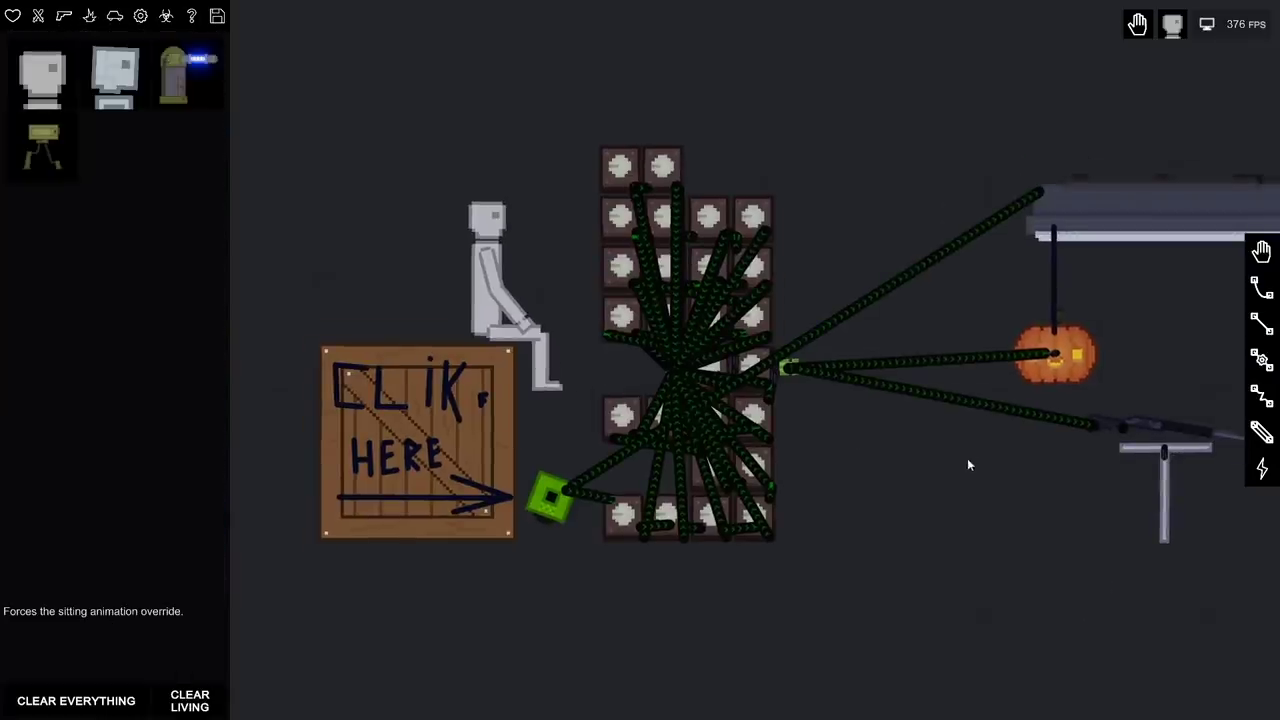
- Hide the item catalogue and trigger the loaded contraption so its lamp turns on
key("Tab")
scroll(967, 458, "down", 2)
scroll(884, 470, "down", 2)
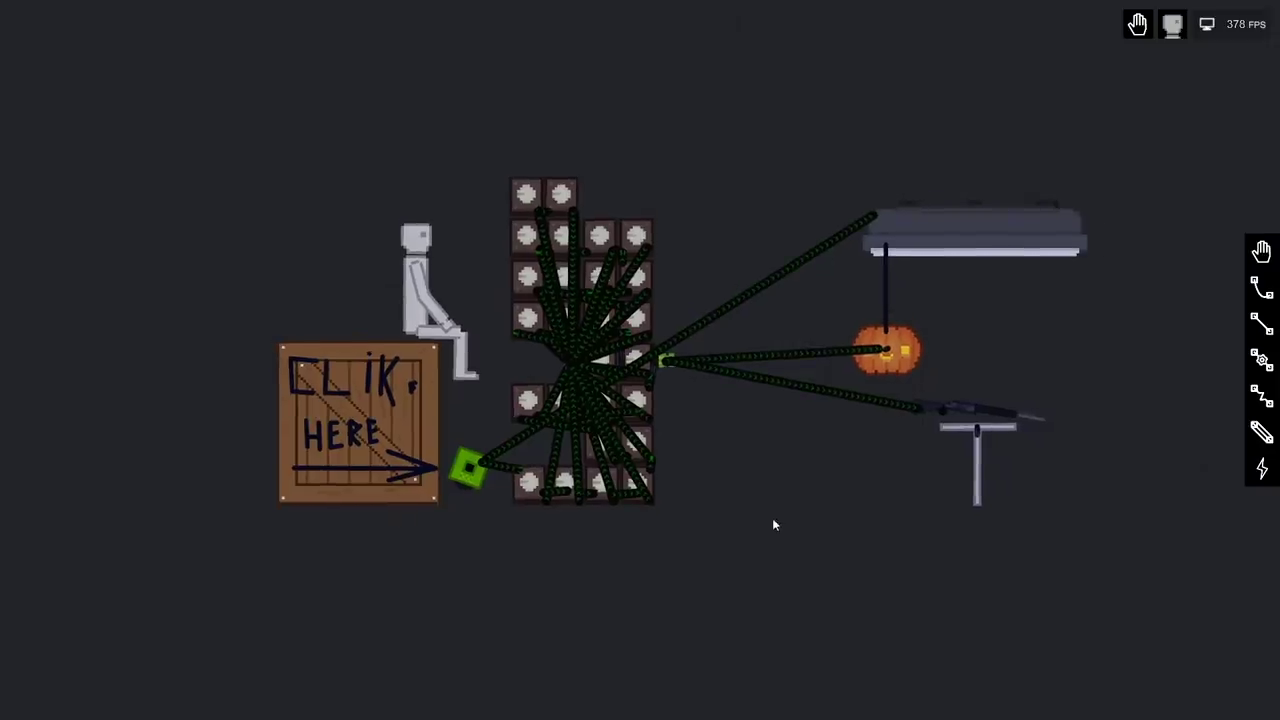
scroll(772, 518, "up", 2)
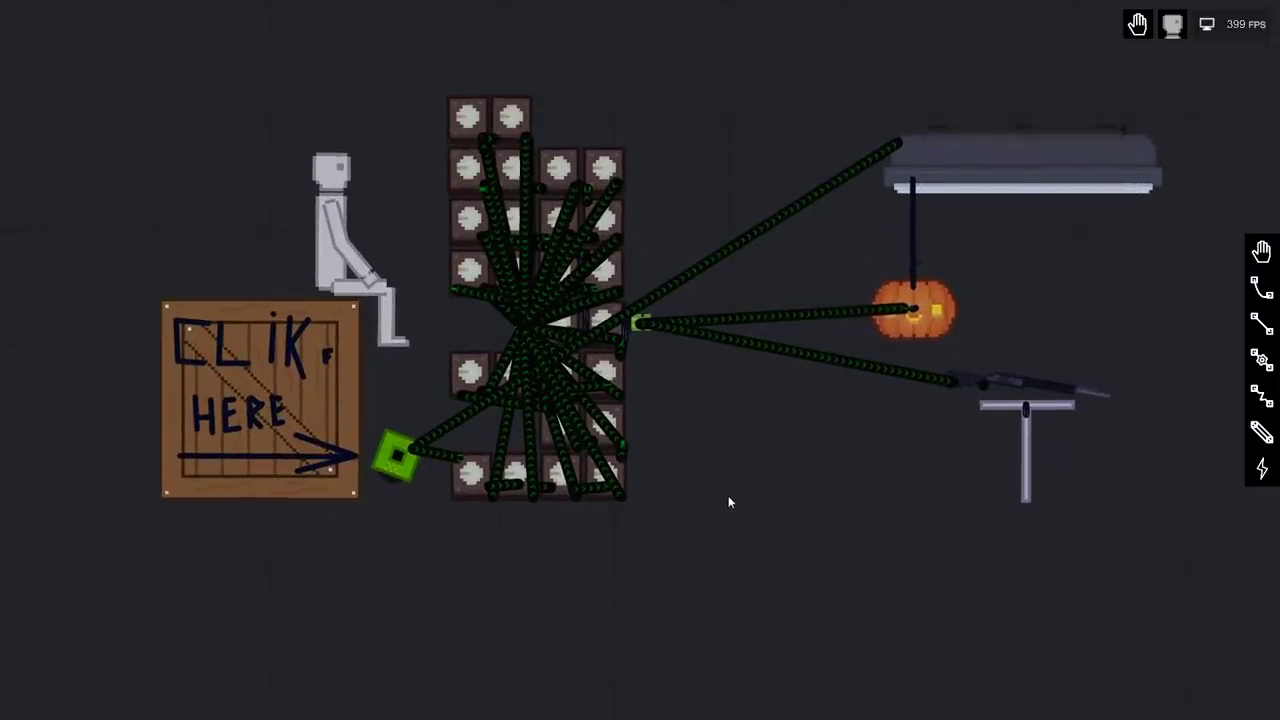
scroll(728, 510, "down", 2)
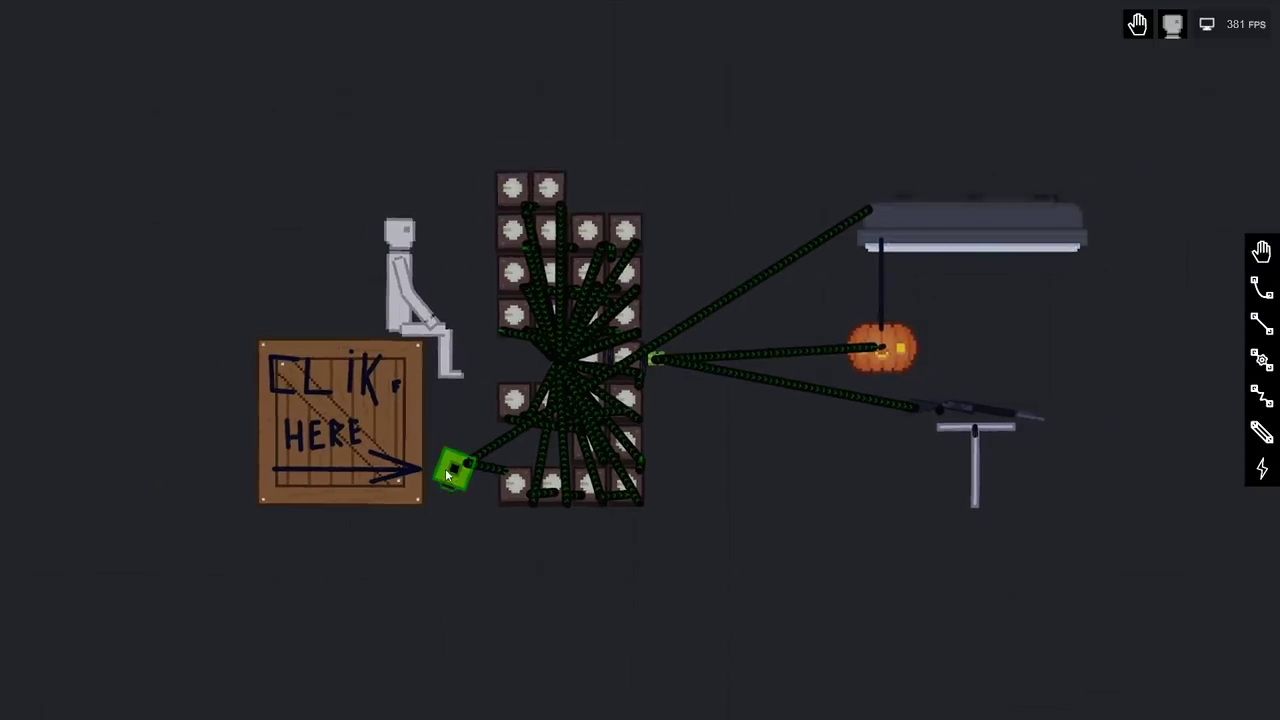
left_click(448, 476)
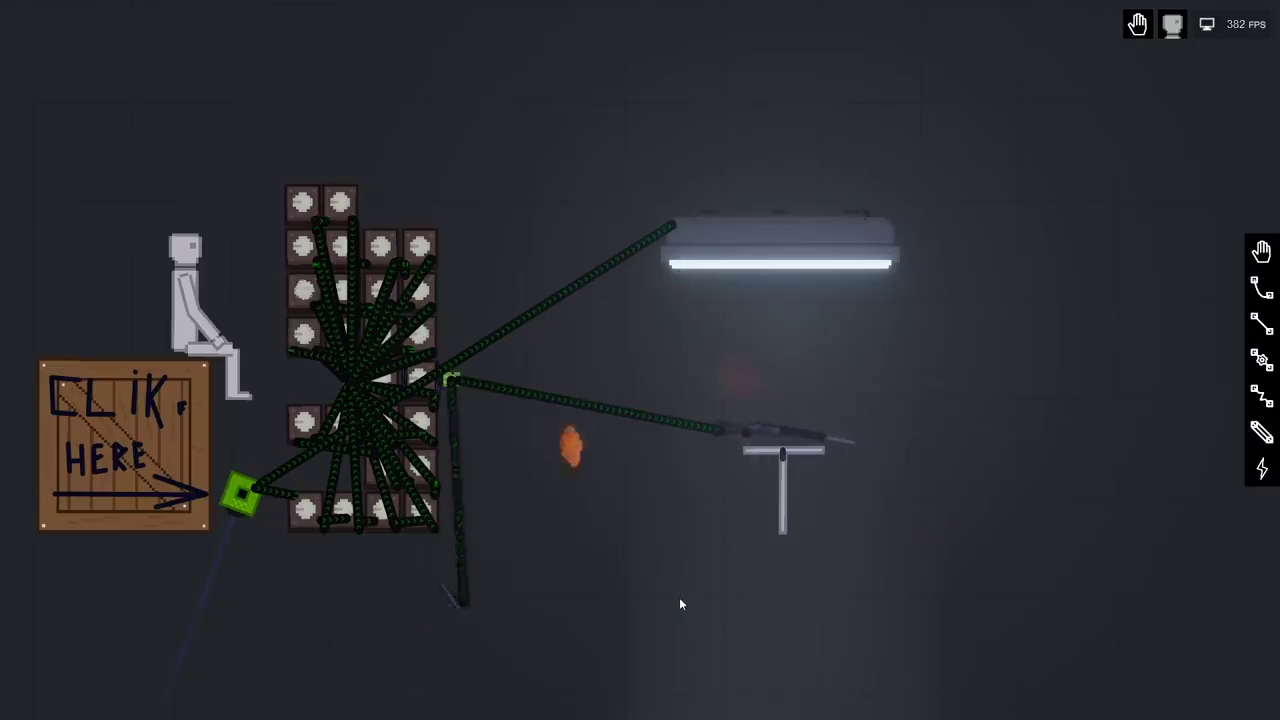
middle_click(657, 603)
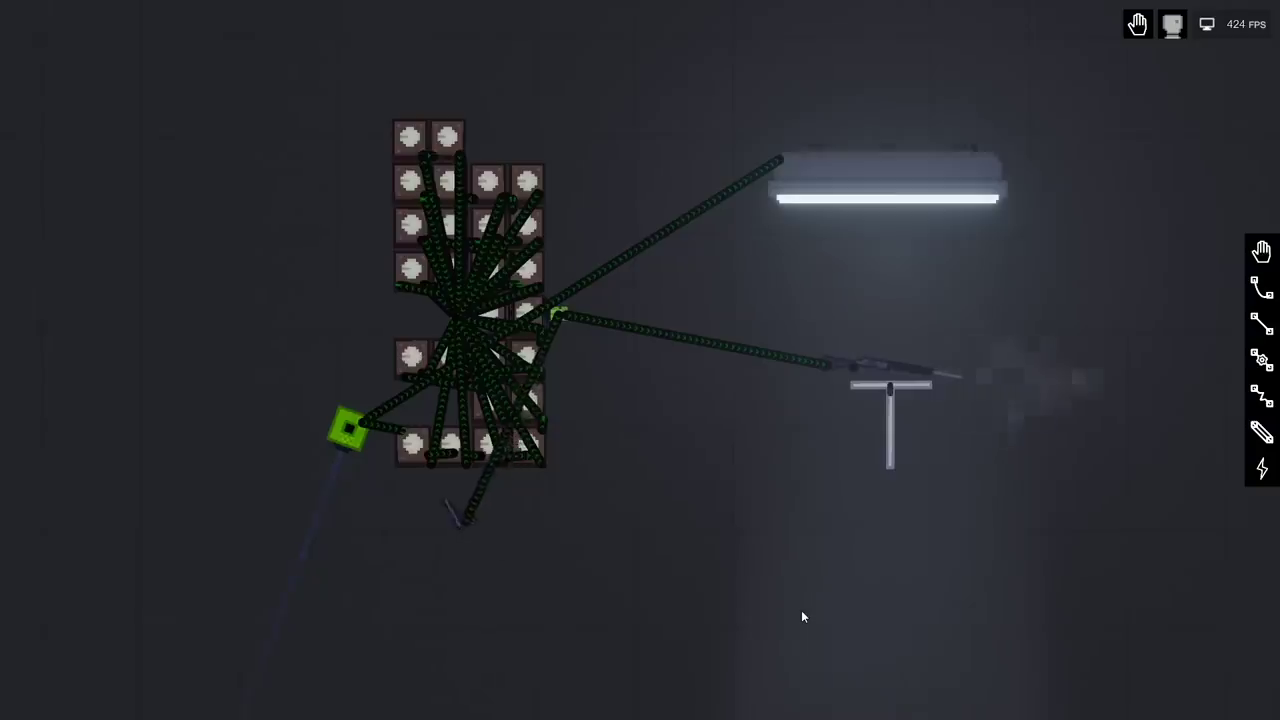
scroll(801, 610, "down", 3)
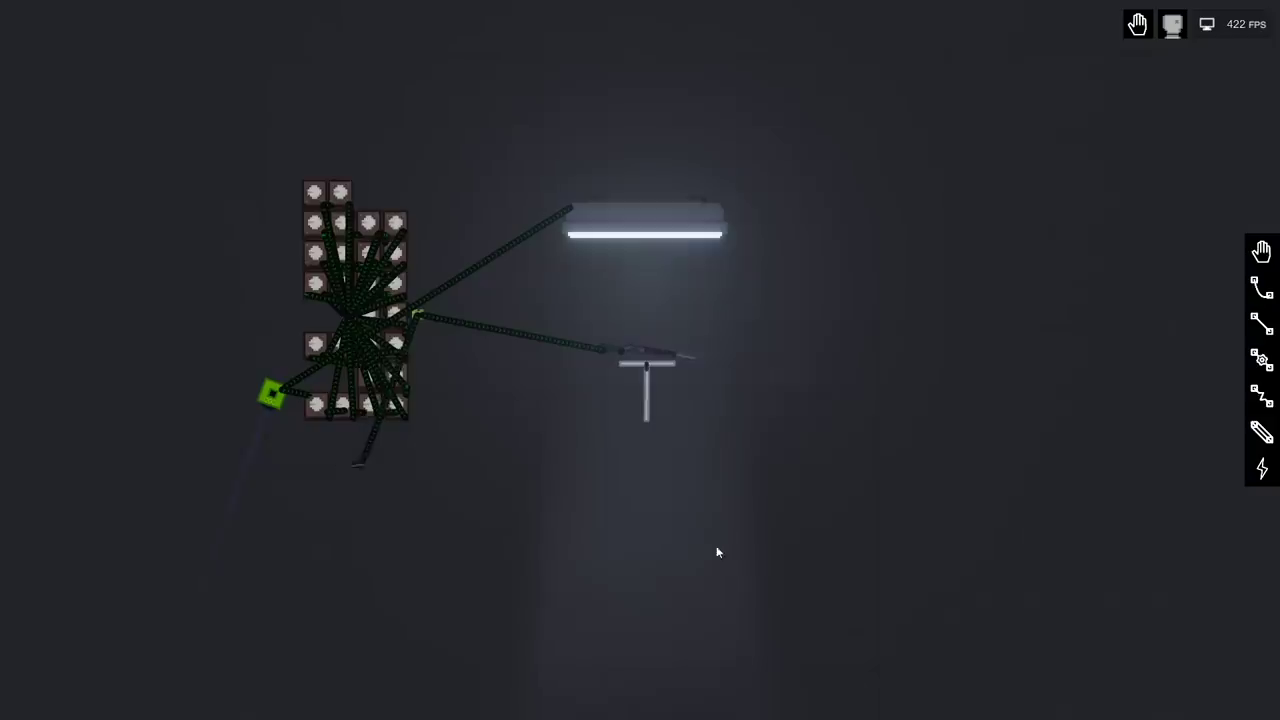
scroll(686, 626, "down", 3)
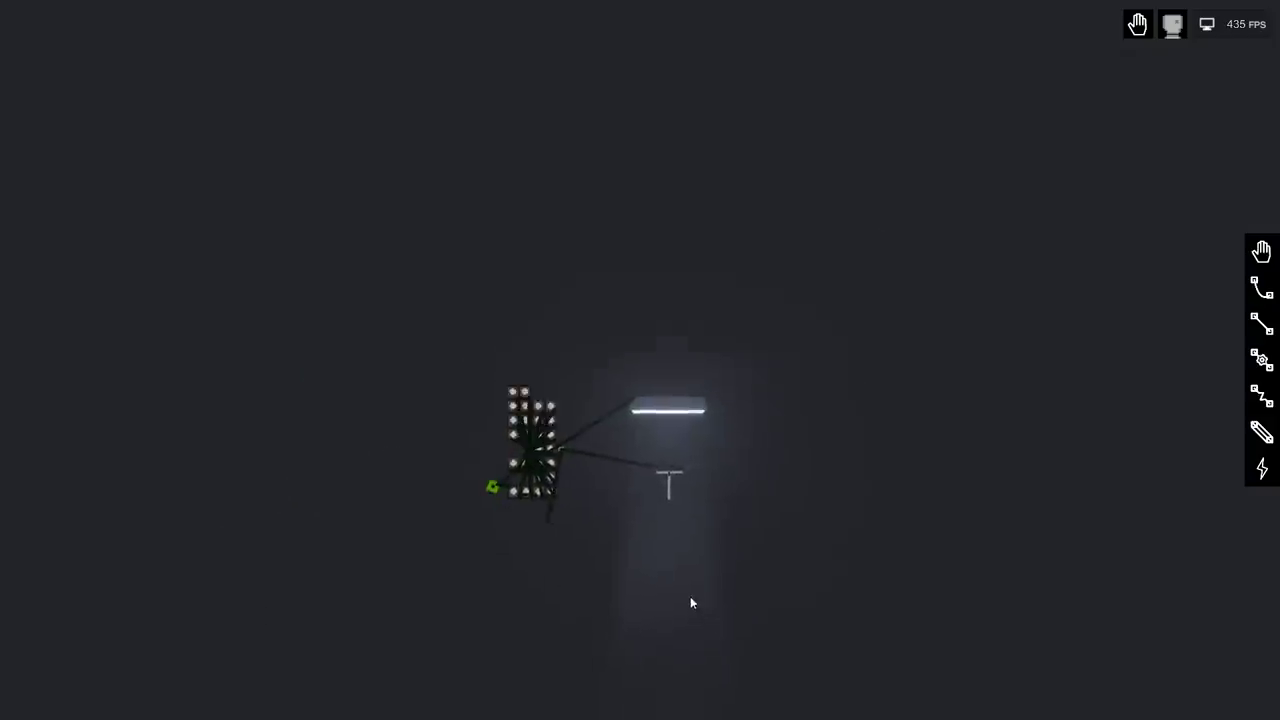
scroll(690, 596, "up", 5)
scroll(724, 614, "down", 3)
scroll(719, 629, "up", 4)
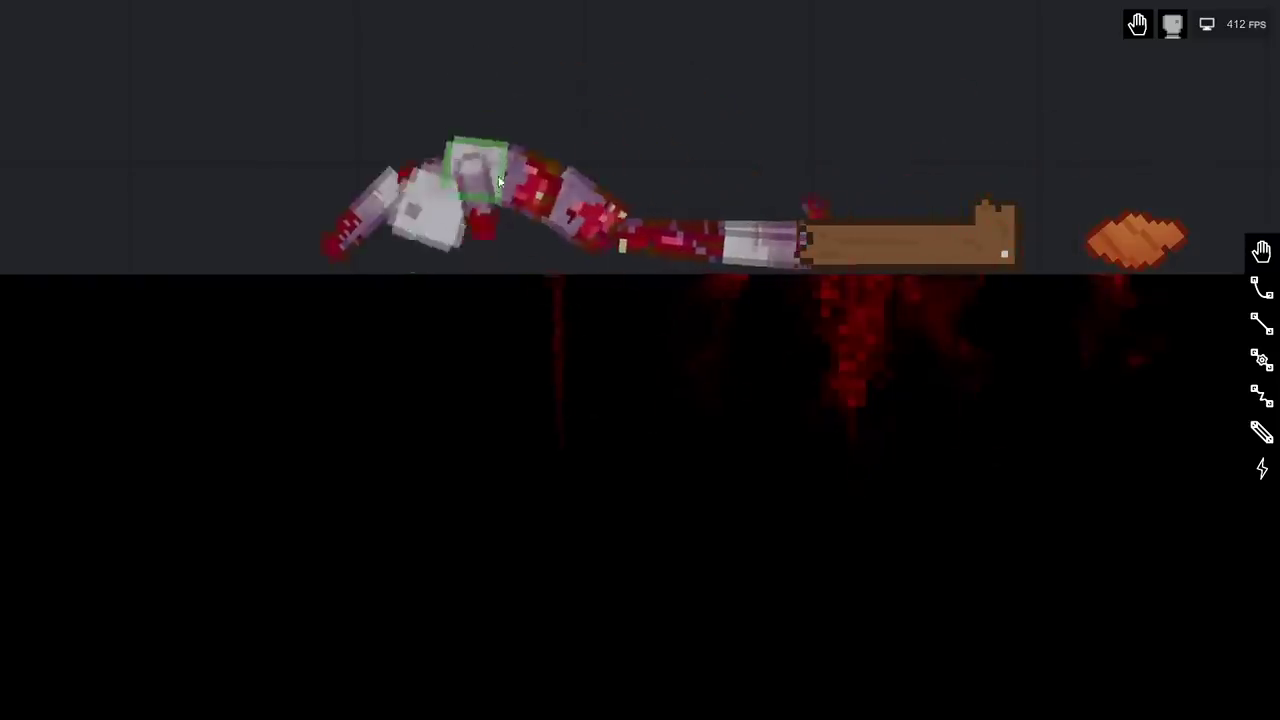
scroll(145, 308, "down", 2)
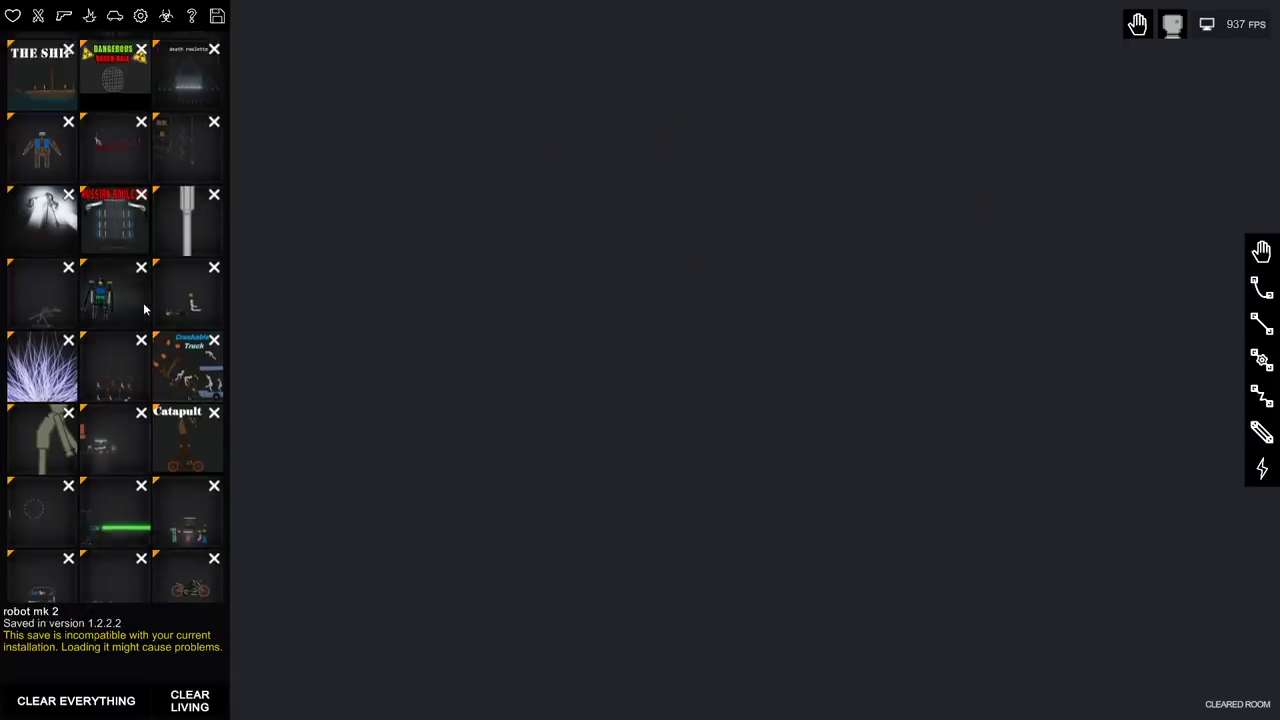
scroll(145, 308, "down", 2)
scroll(145, 308, "down", 3)
scroll(145, 308, "down", 2)
scroll(145, 308, "down", 2)
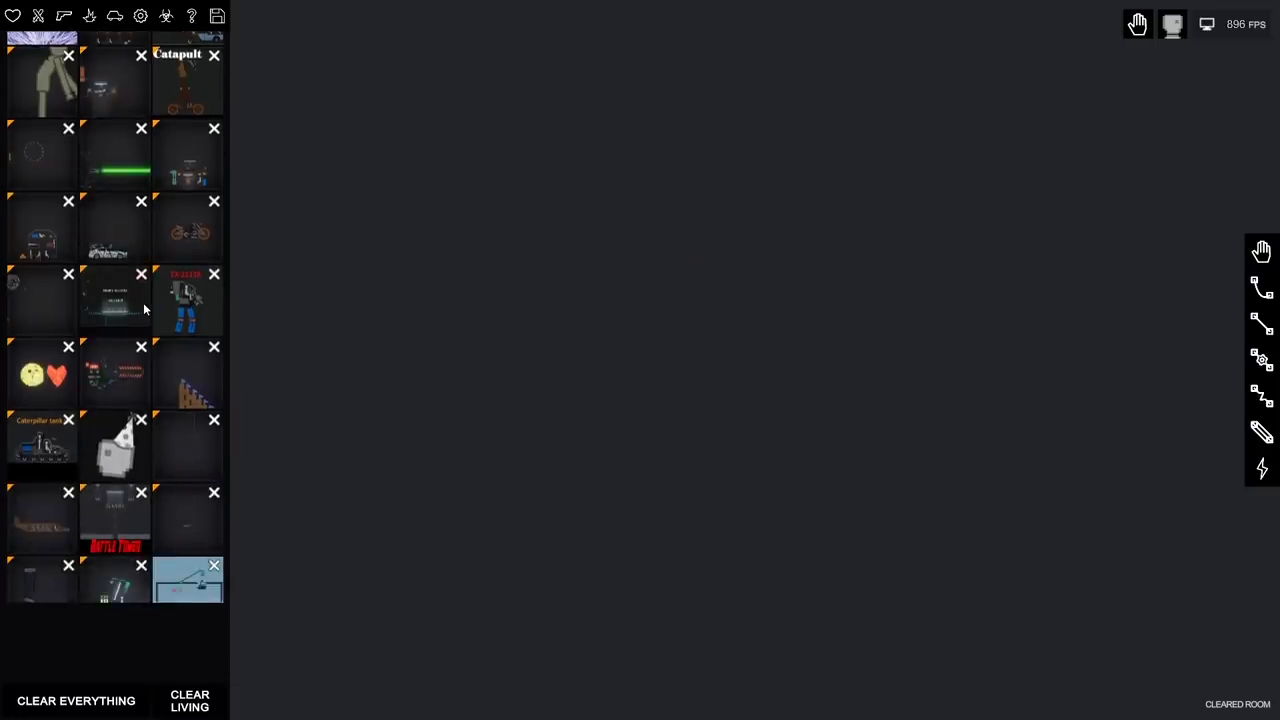
scroll(145, 308, "down", 2)
scroll(145, 308, "down", 1)
scroll(145, 308, "down", 2)
scroll(145, 308, "down", 2)
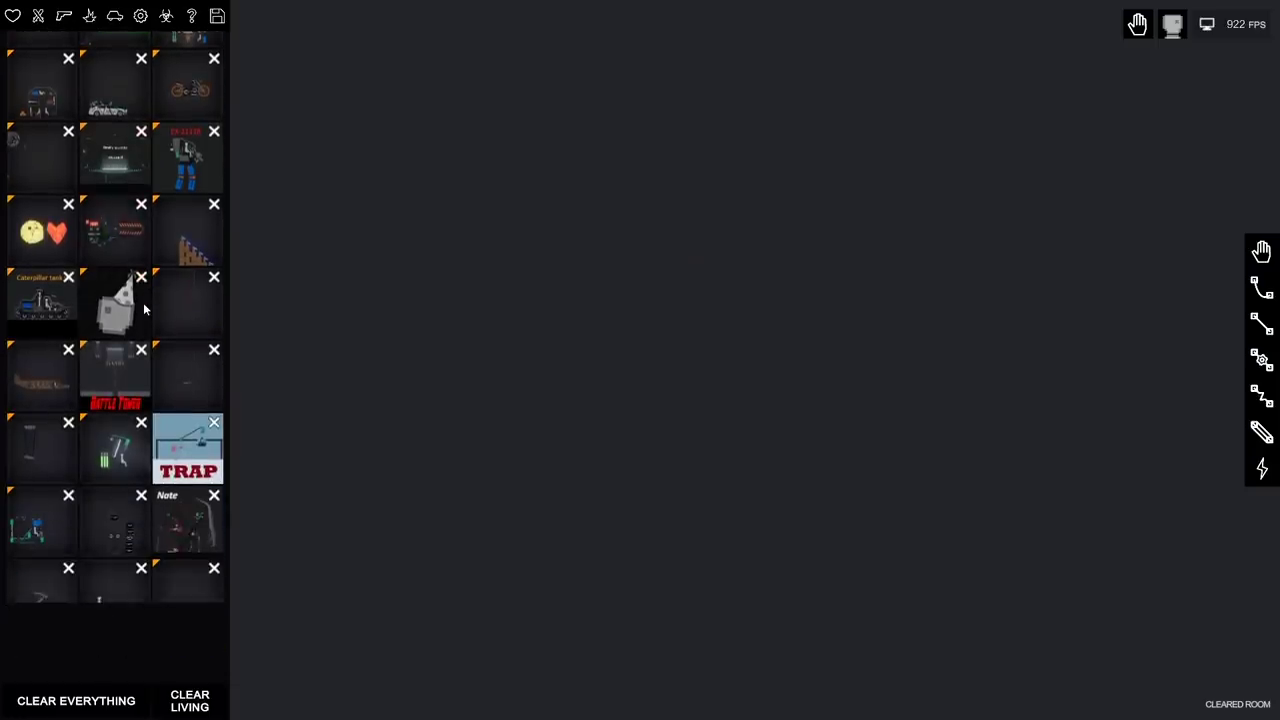
scroll(158, 390, "down", 2)
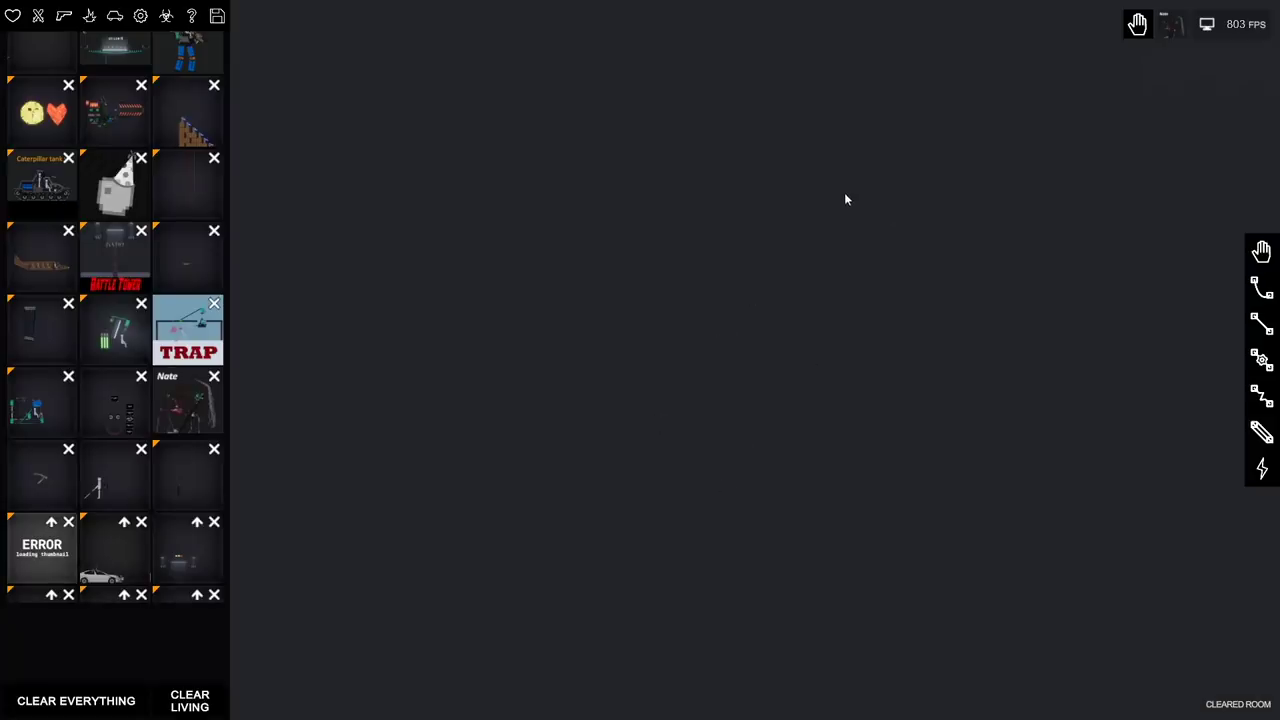
- Place the saved creature contraption in the room and close the saved-contraptions list
left_click(844, 192)
scroll(871, 181, "up", 3)
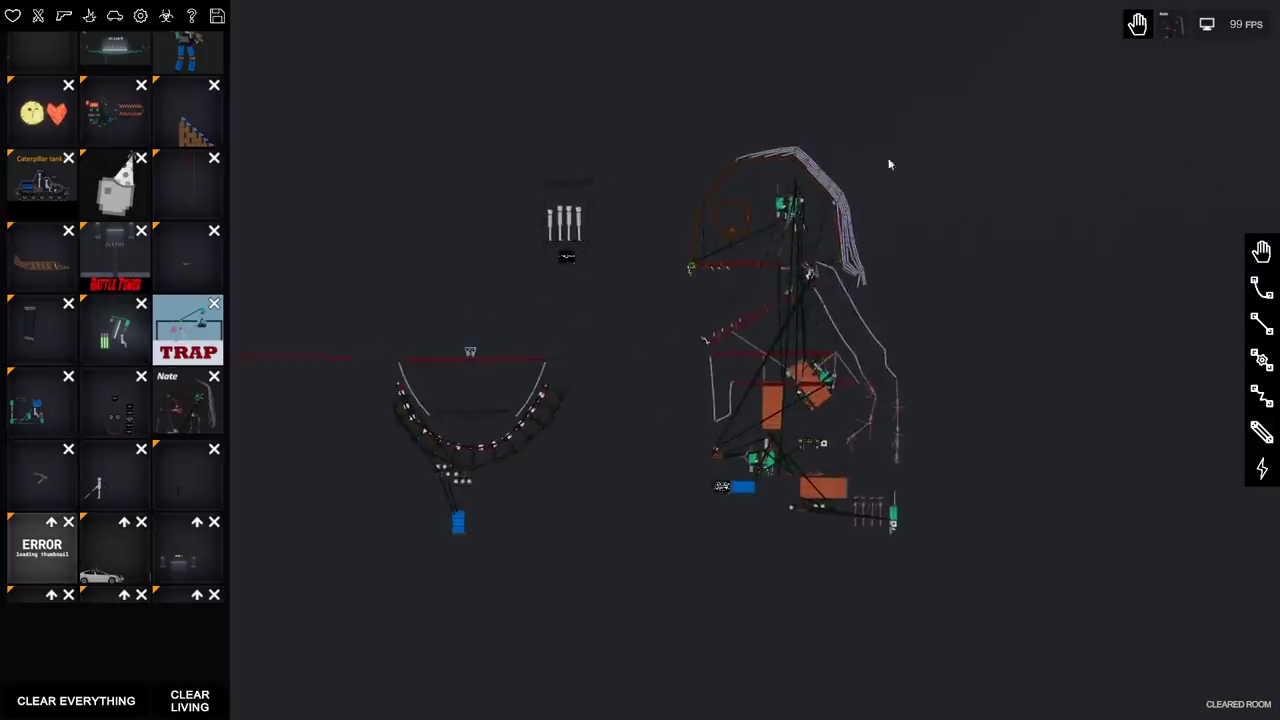
scroll(966, 253, "up", 3)
scroll(884, 276, "up", 3)
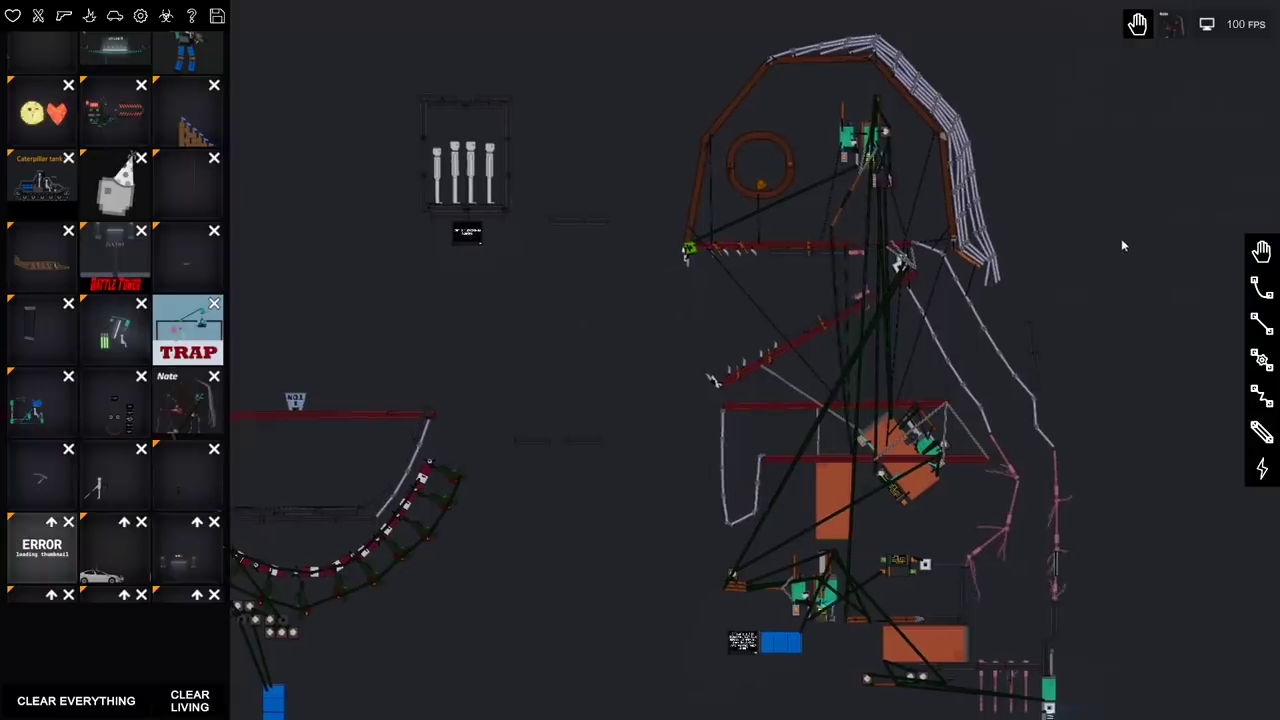
key("Tab")
scroll(458, 300, "down", 2)
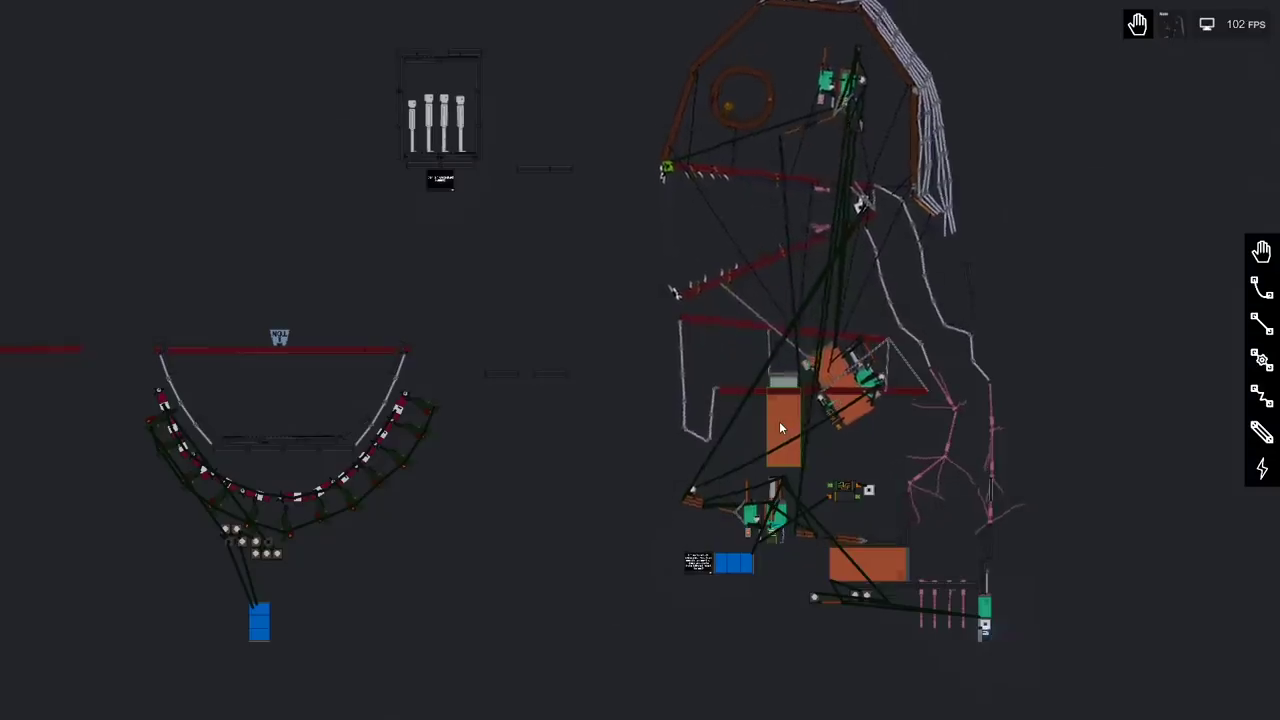
scroll(1132, 501, "up", 4)
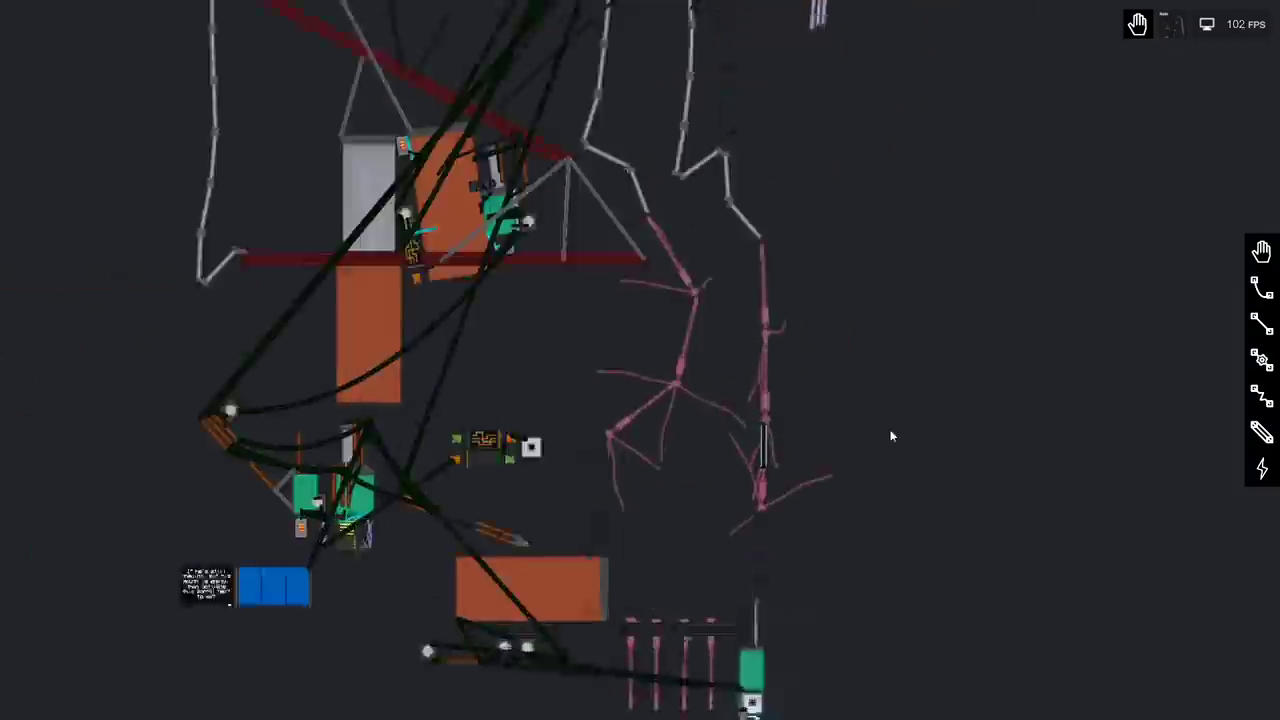
scroll(900, 420, "up", 3)
scroll(879, 376, "up", 2)
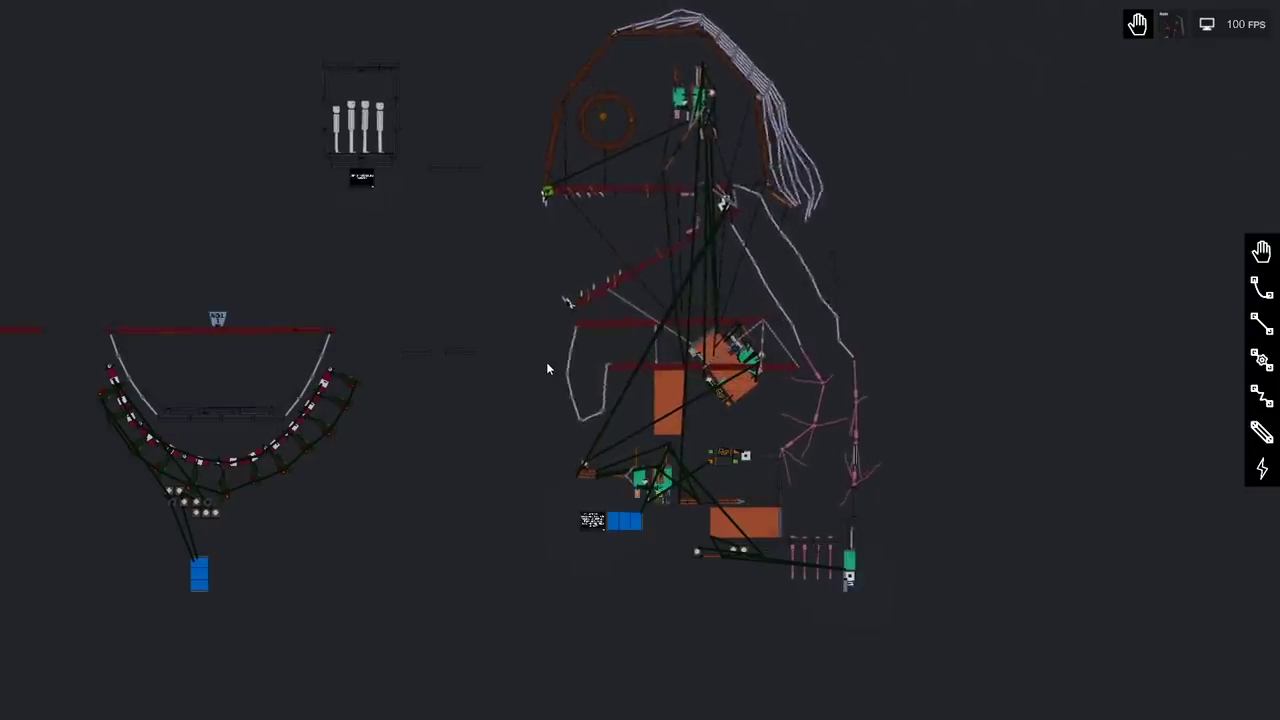
scroll(548, 394, "up", 6)
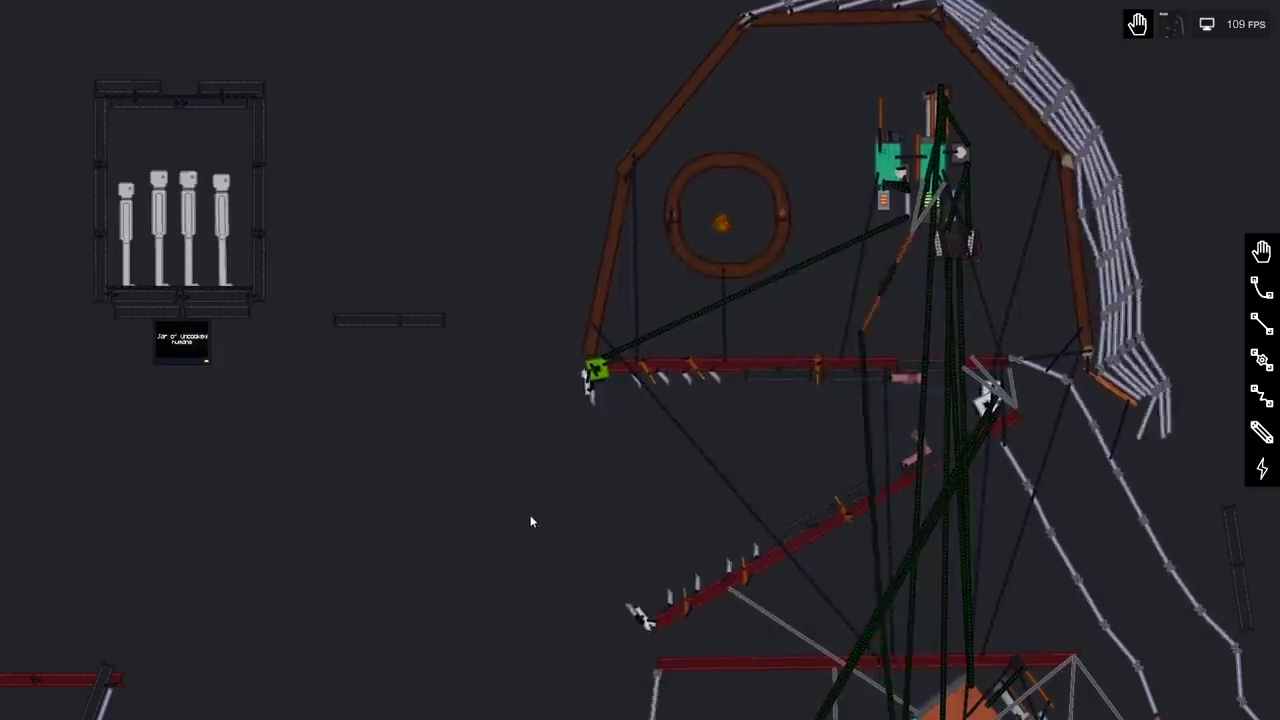
scroll(527, 520, "down", 4)
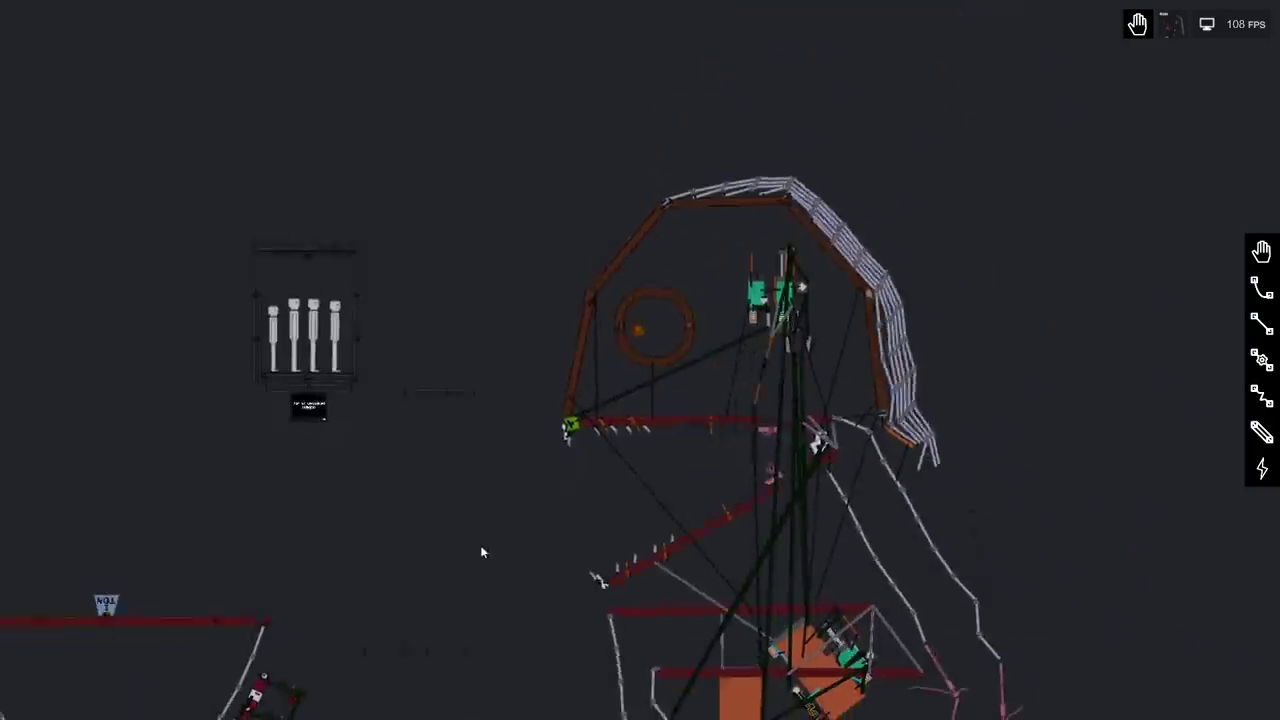
scroll(480, 540, "up", 4)
scroll(802, 474, "down", 3)
scroll(707, 372, "up", 4)
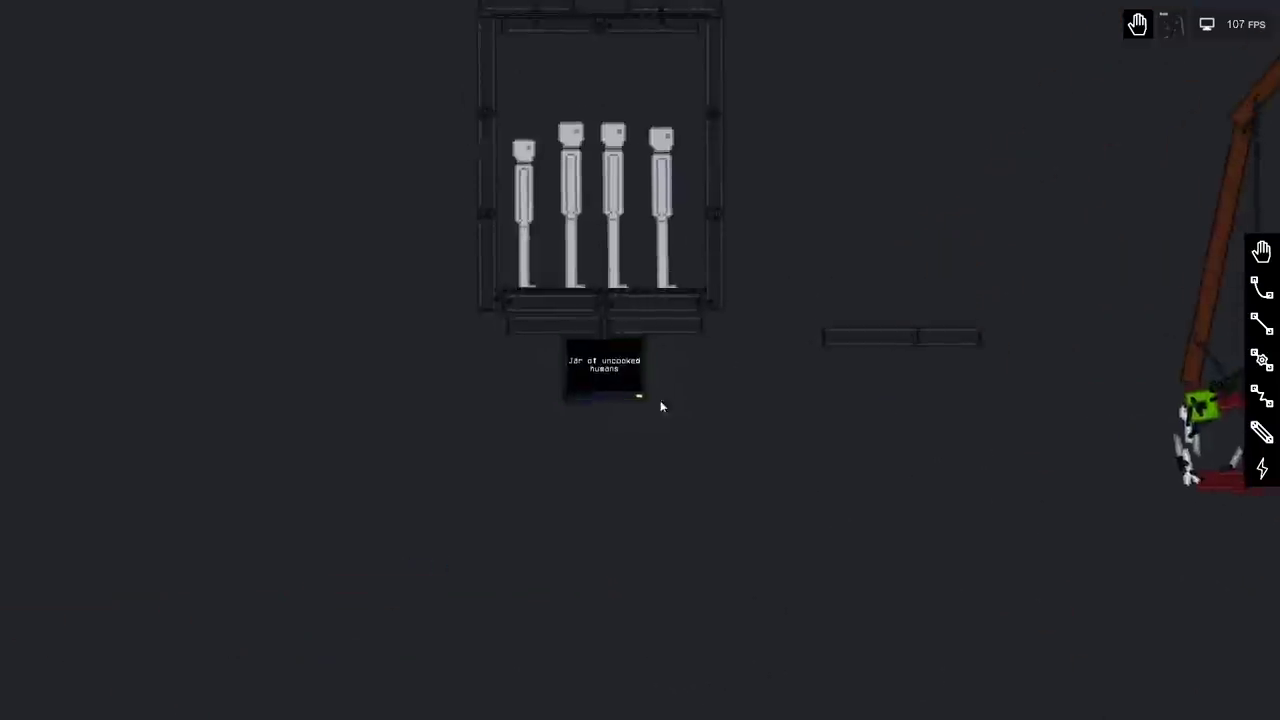
scroll(660, 400, "up", 3)
scroll(882, 438, "down", 4)
scroll(703, 432, "up", 4)
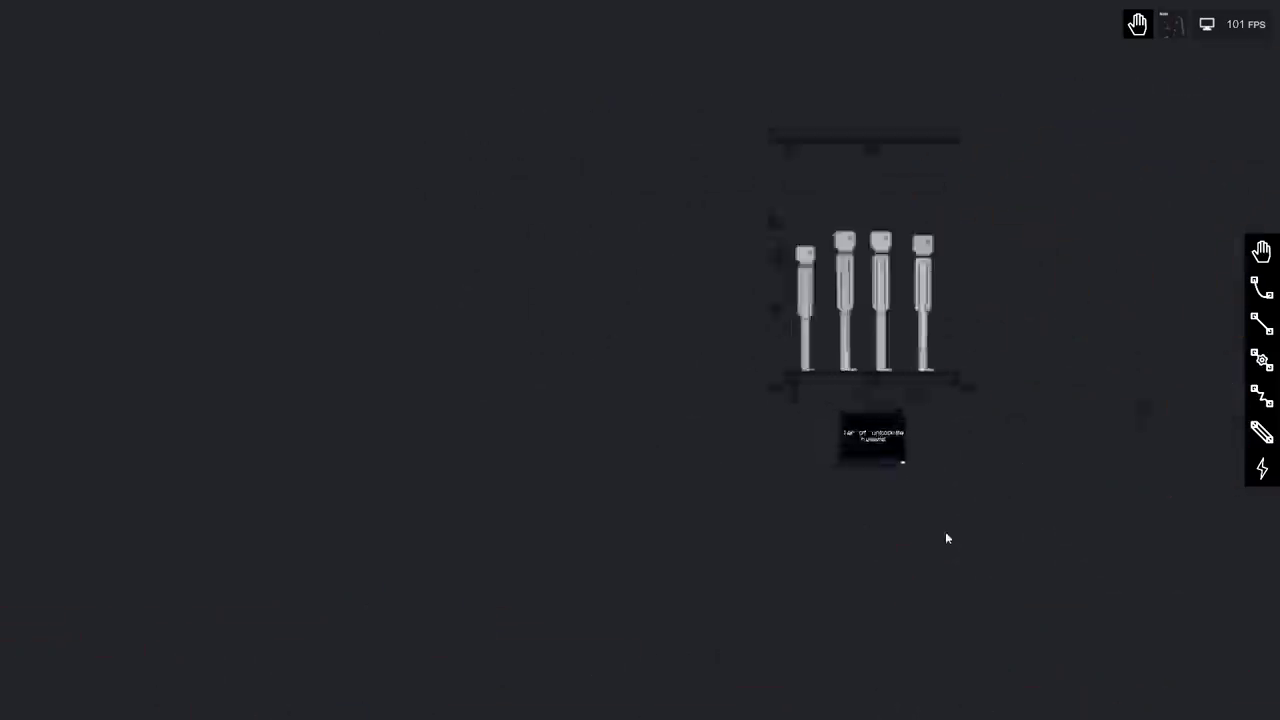
scroll(945, 531, "up", 2)
scroll(993, 460, "down", 1)
- Tilt the jar, drag the leftmost human onto the 1 TON weight, and change its pose
left_click_drag(884, 278, 831, 127)
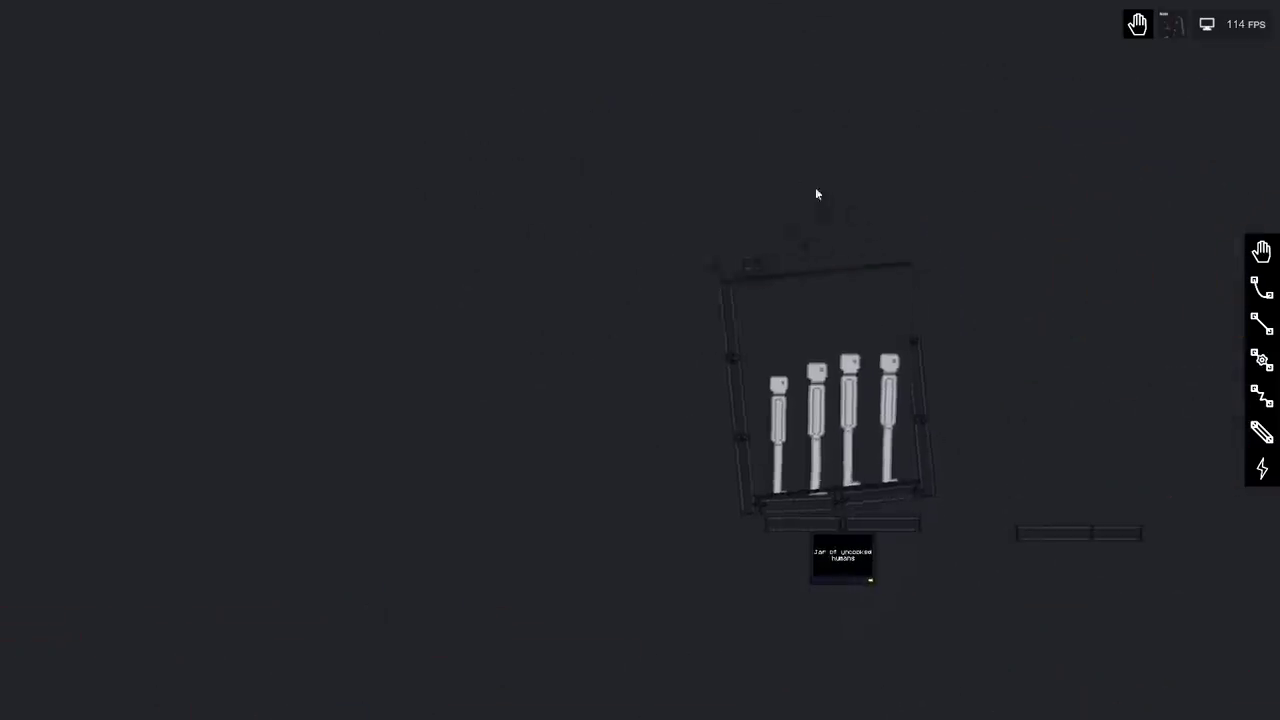
mouse_move(773, 383)
left_mouse_down()
mouse_move(461, 117)
mouse_move(423, 528)
left_mouse_up()
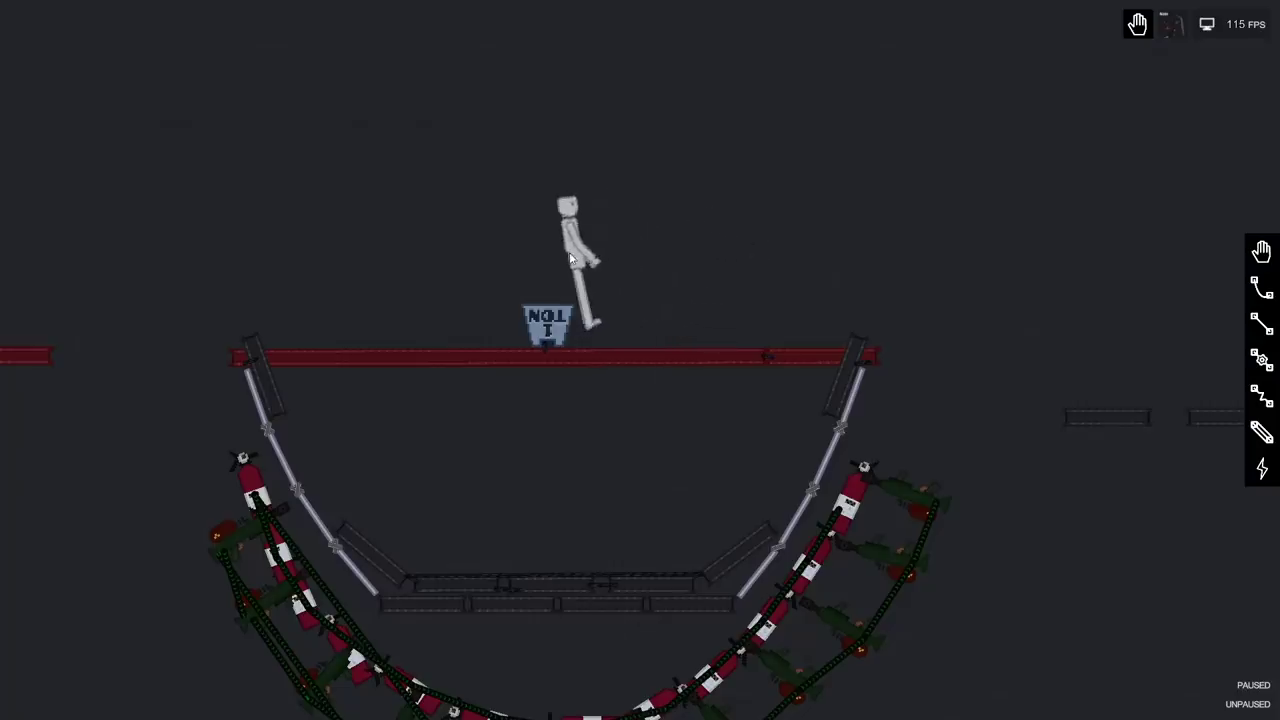
right_click(584, 287)
left_click(630, 500)
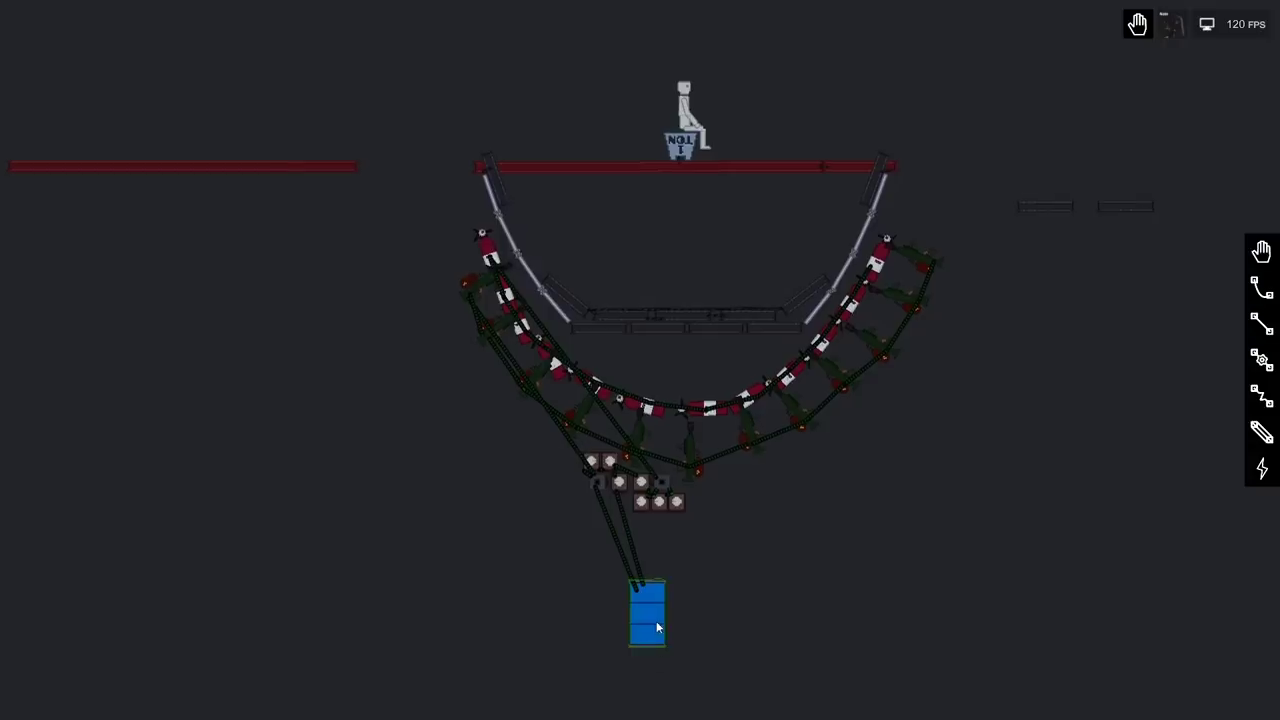
- Ignite the flamethrowers and hold the first human in the flames
key("f")
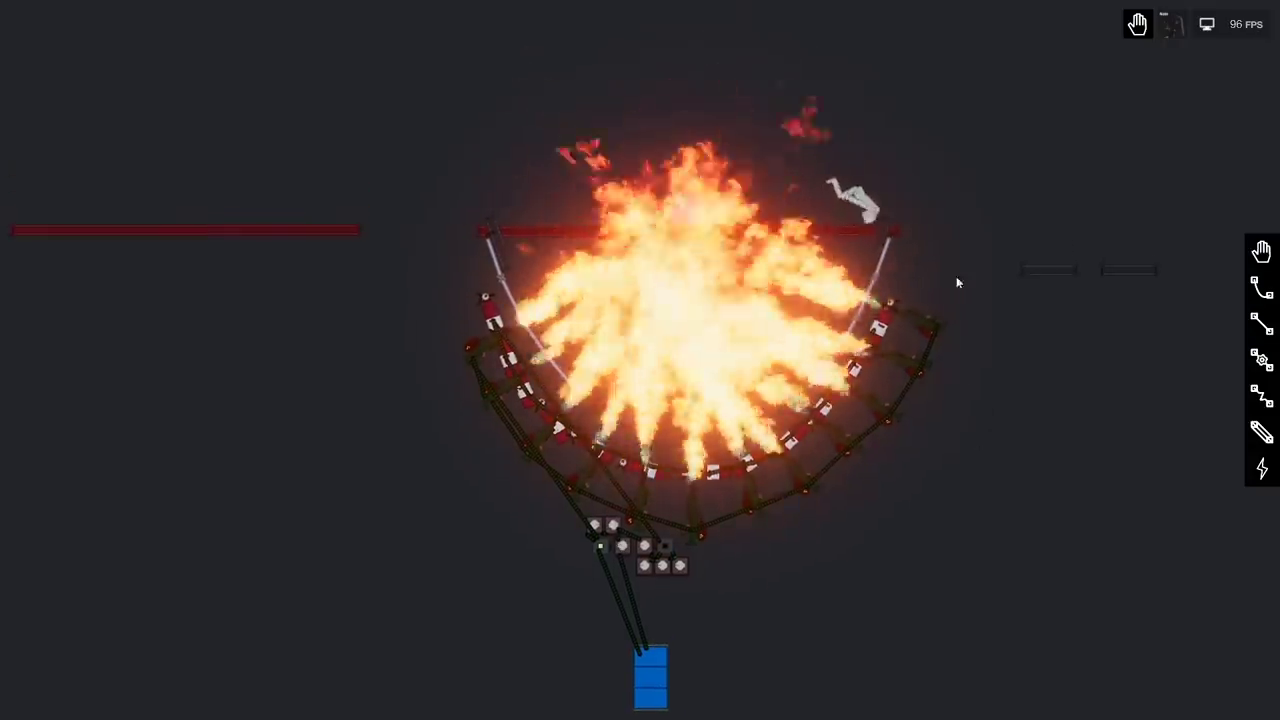
mouse_move(956, 276)
left_mouse_down()
mouse_move(845, 215)
mouse_move(684, 183)
left_mouse_up()
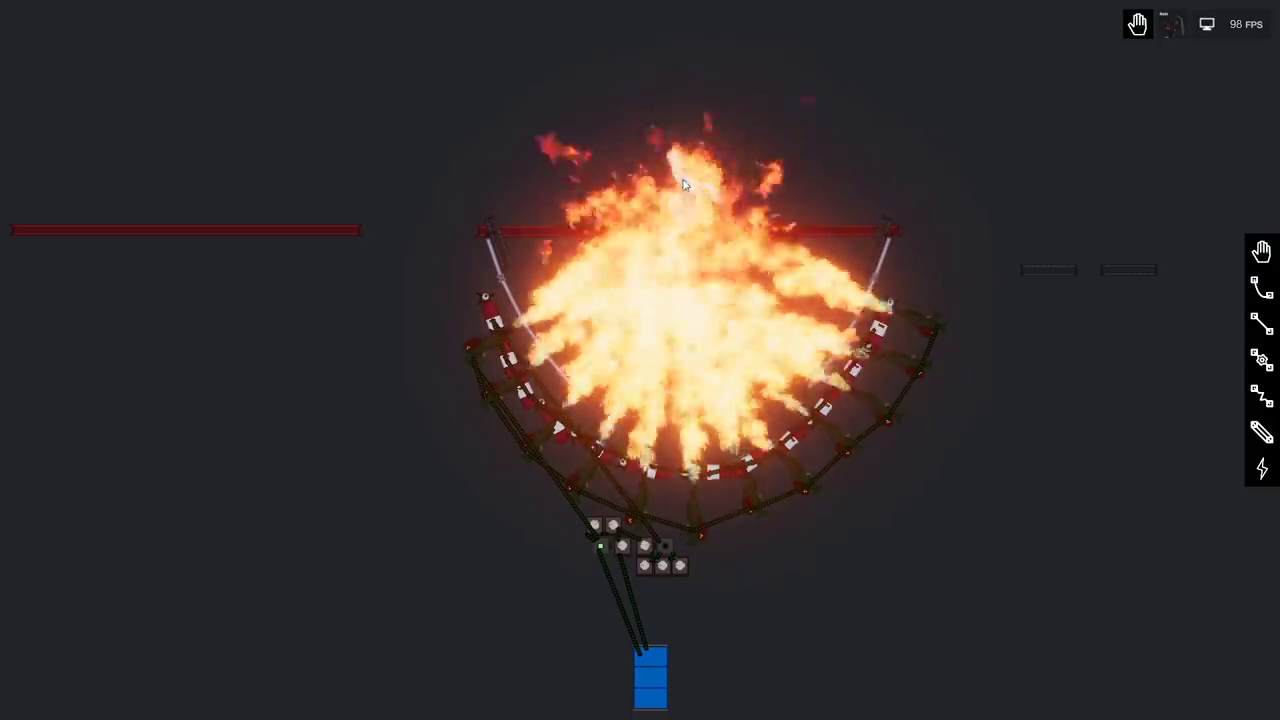
mouse_move(684, 183)
left_mouse_down()
mouse_move(891, 254)
mouse_move(1126, 361)
mouse_move(1167, 556)
mouse_move(835, 482)
left_mouse_up()
scroll(891, 254, "up", 3)
scroll(1167, 556, "down", 4)
scroll(835, 482, "down", 5)
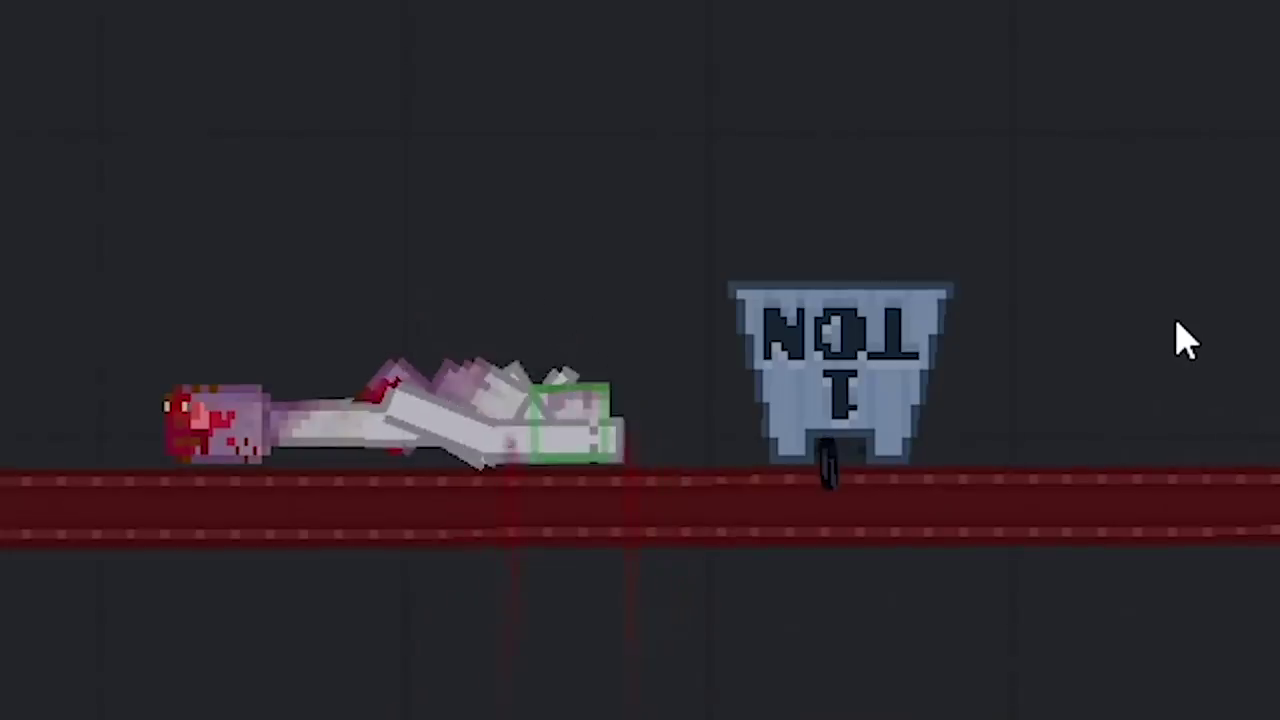
scroll(909, 396, "down", 4)
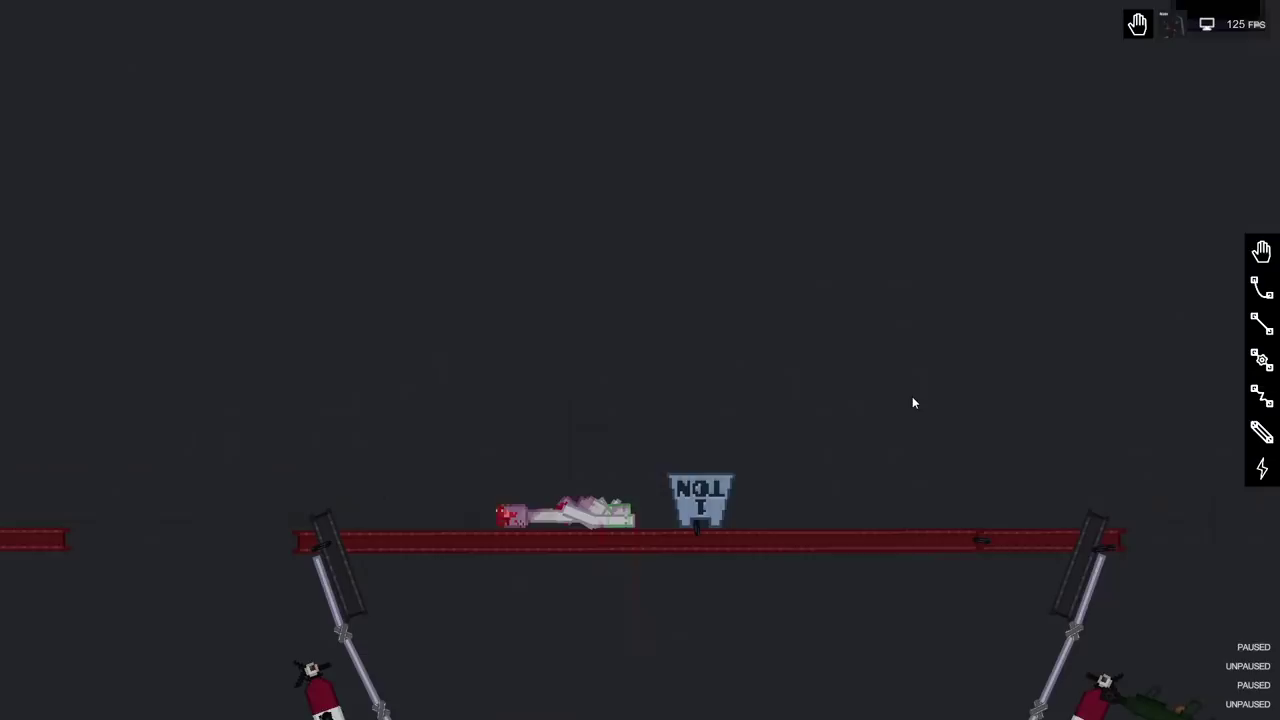
- Delete the burnt human and pull another human out of the jar
right_click(590, 510)
left_click(647, 149)
scroll(909, 310, "down", 3)
mouse_move(890, 300)
left_mouse_down()
mouse_move(760, 130)
mouse_move(708, 190)
left_mouse_up()
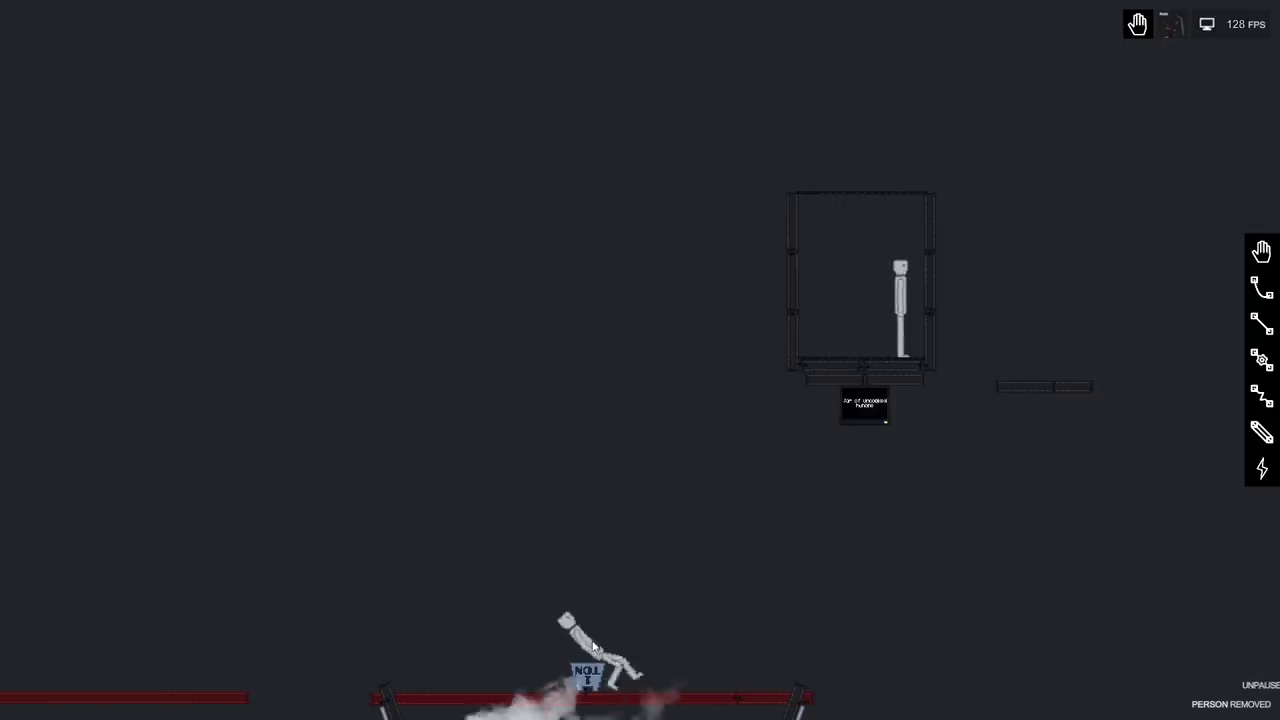
scroll(700, 600, "up", 4)
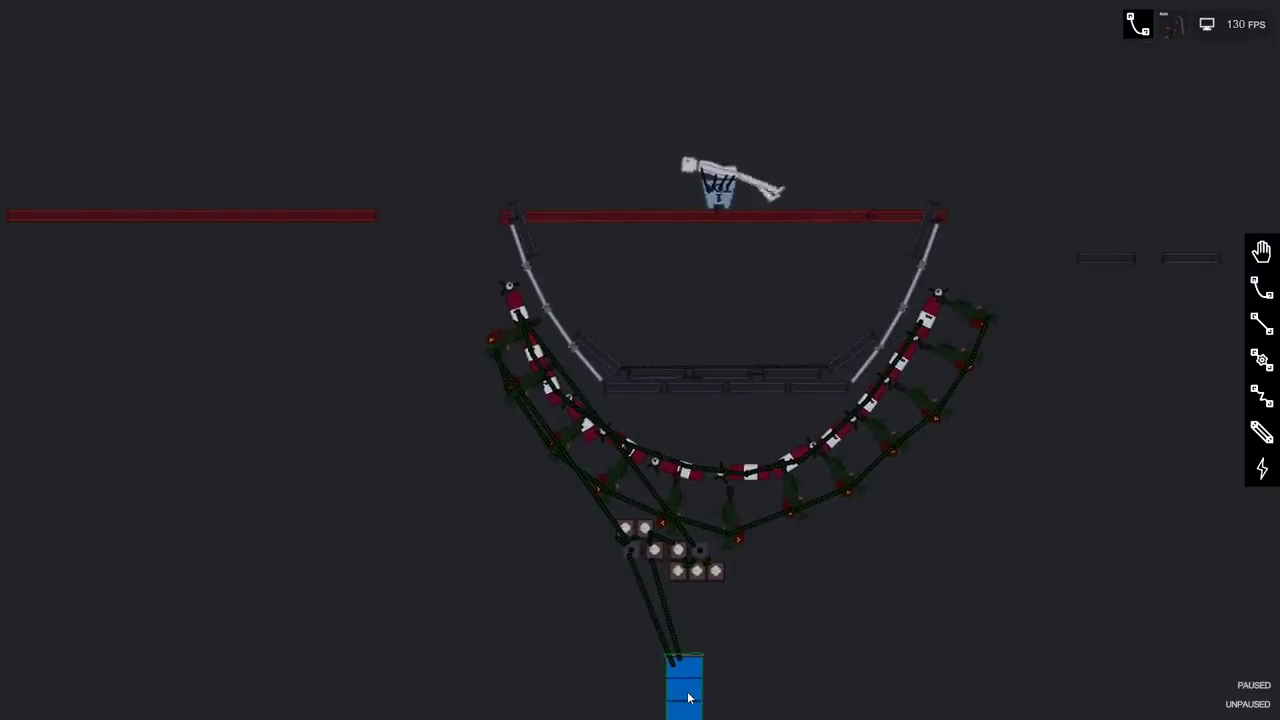
- Reignite the flamethrowers and tug the 1 TON weight under the second human
key("f")
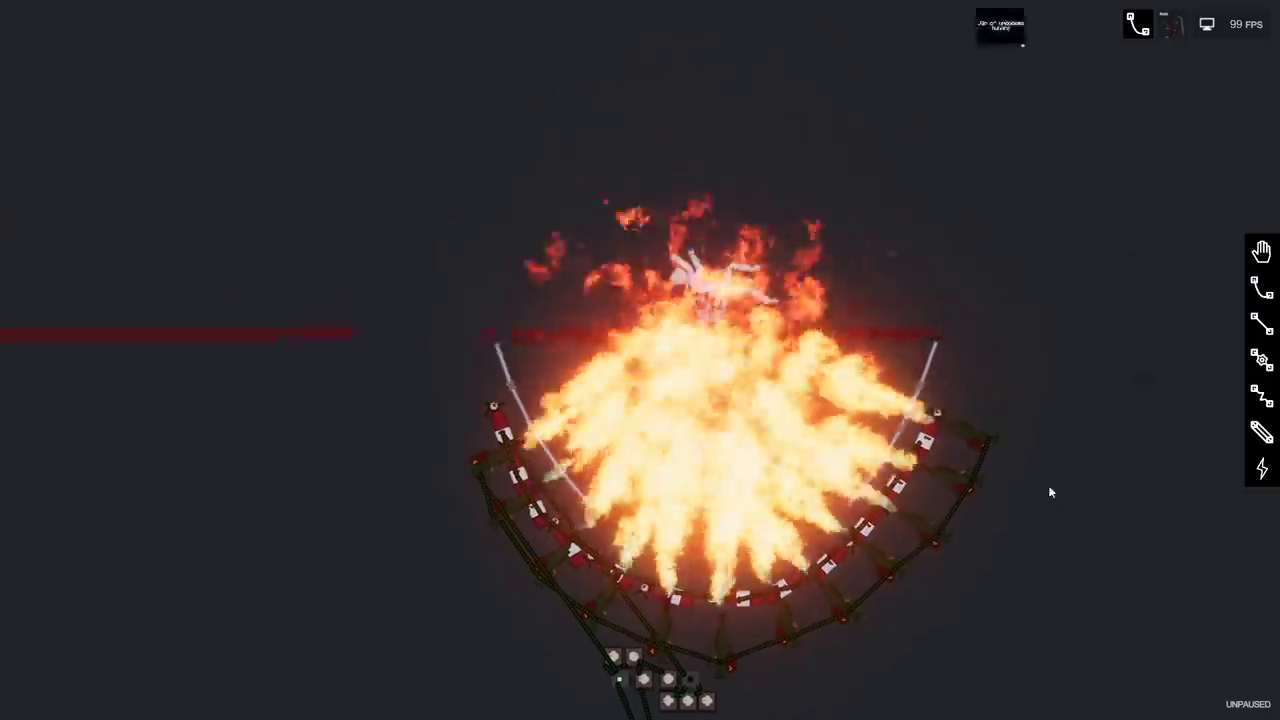
scroll(1048, 485, "up", 4)
left_click_drag(990, 326, 1126, 426)
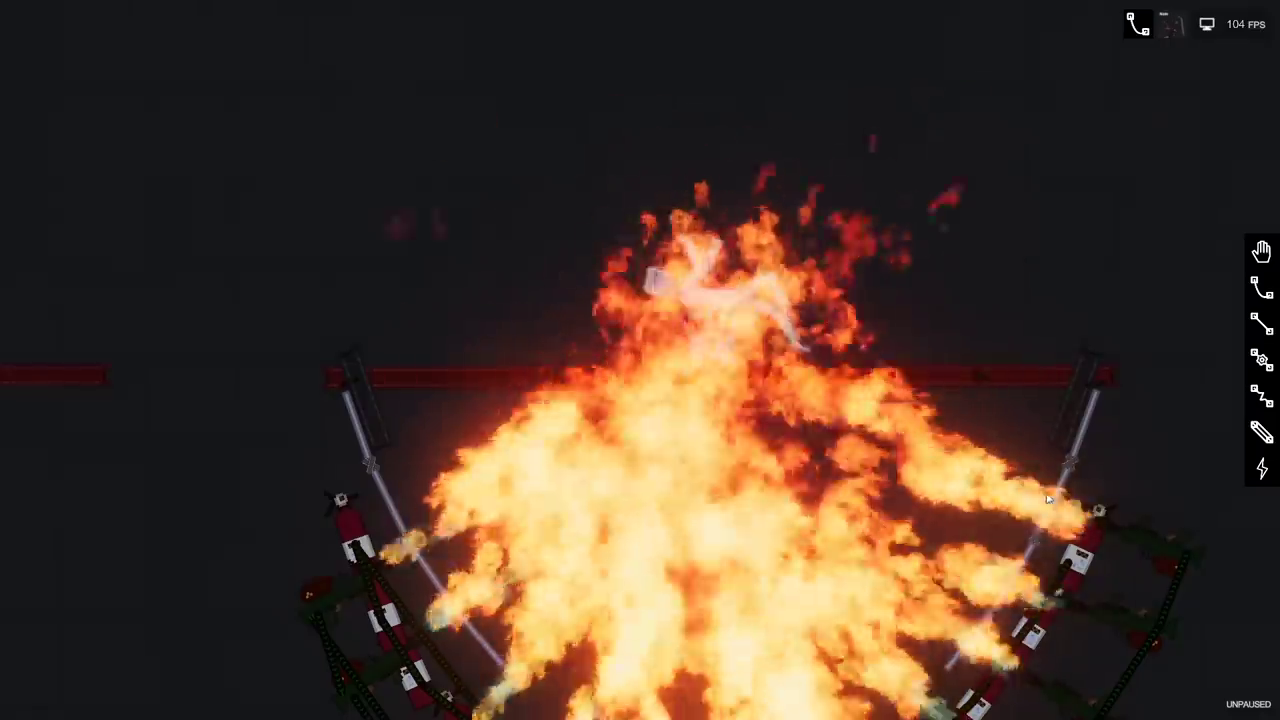
scroll(1159, 586, "down", 3)
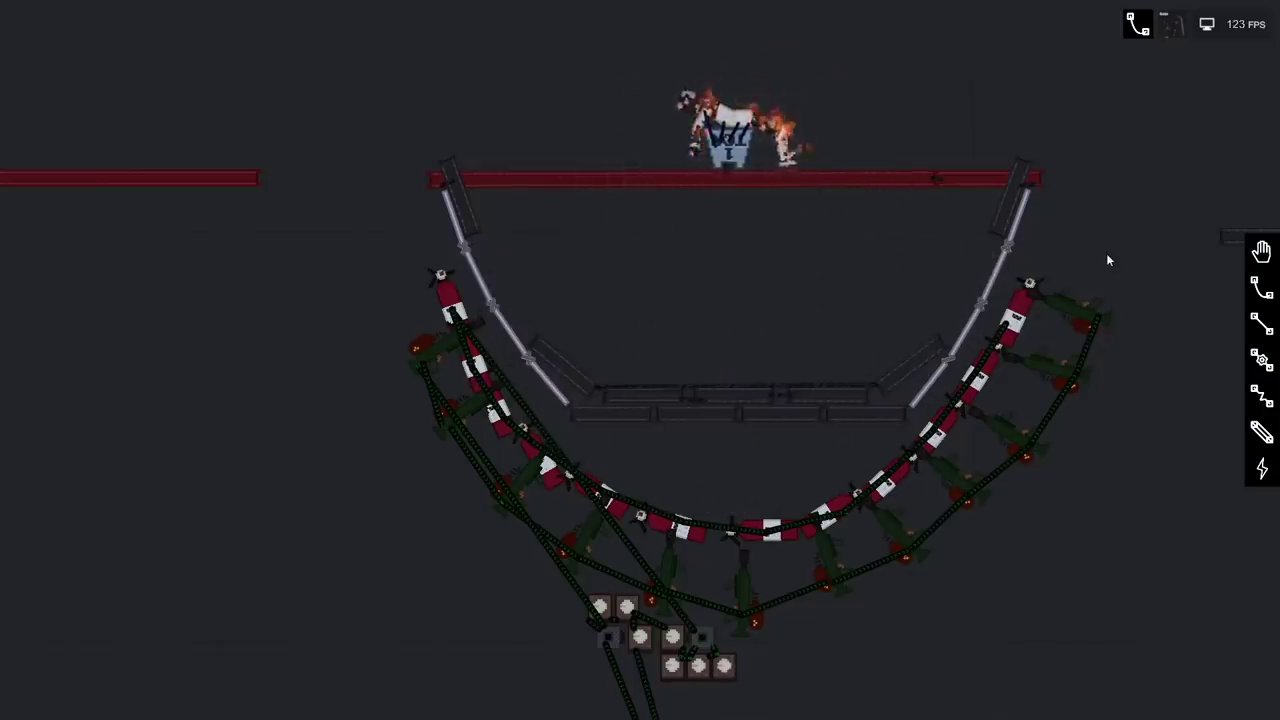
scroll(730, 130, "up", 4)
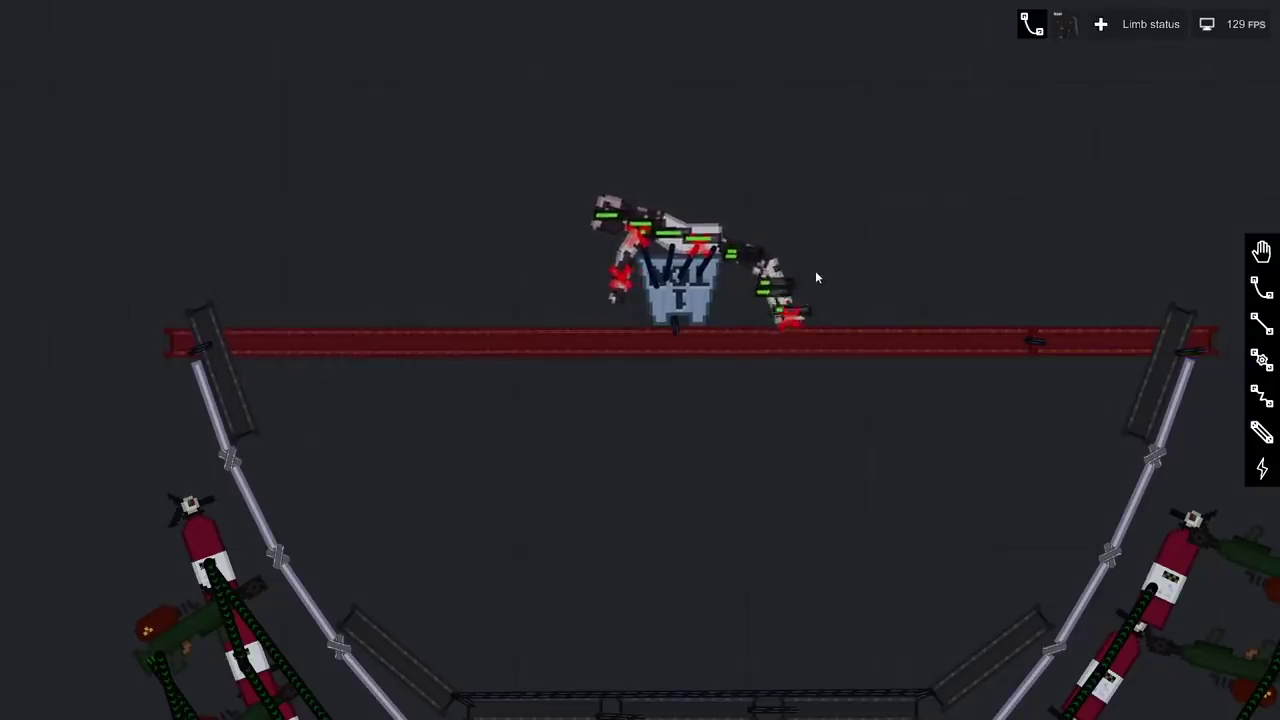
left_click_drag(640, 235, 650, 262)
scroll(1025, 260, "down", 5)
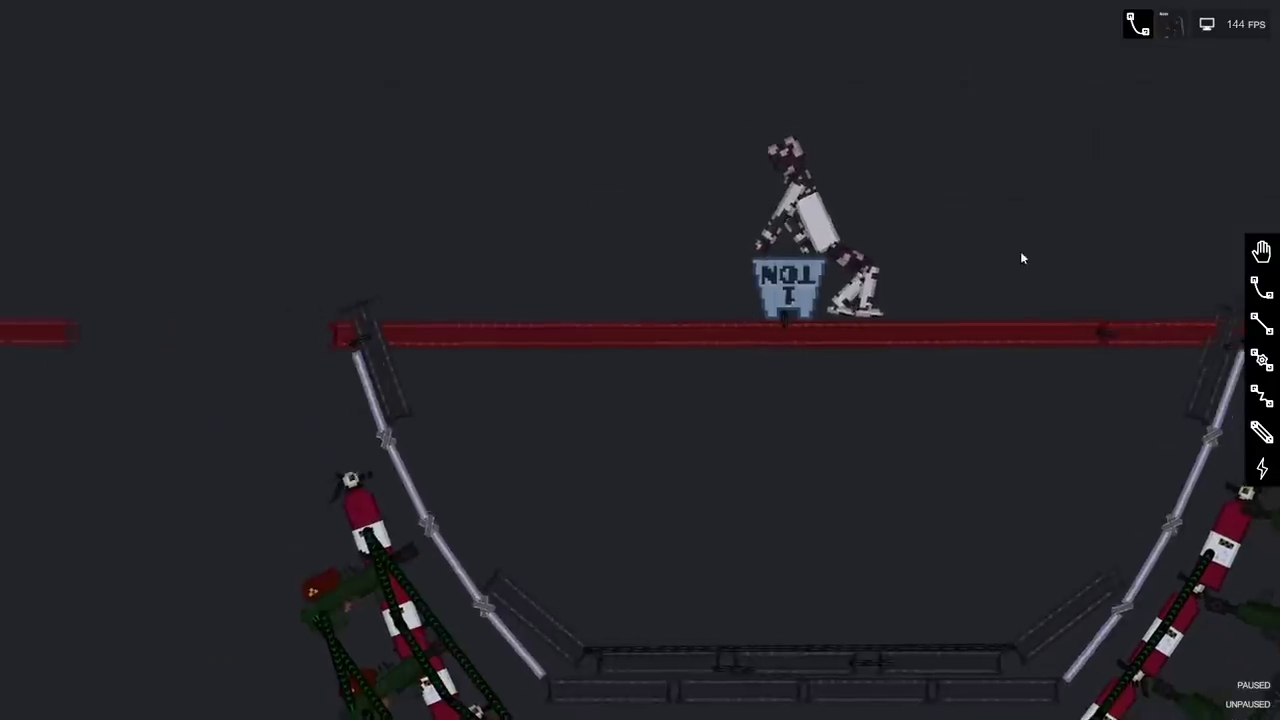
scroll(1147, 267, "down", 3)
scroll(887, 309, "down", 3)
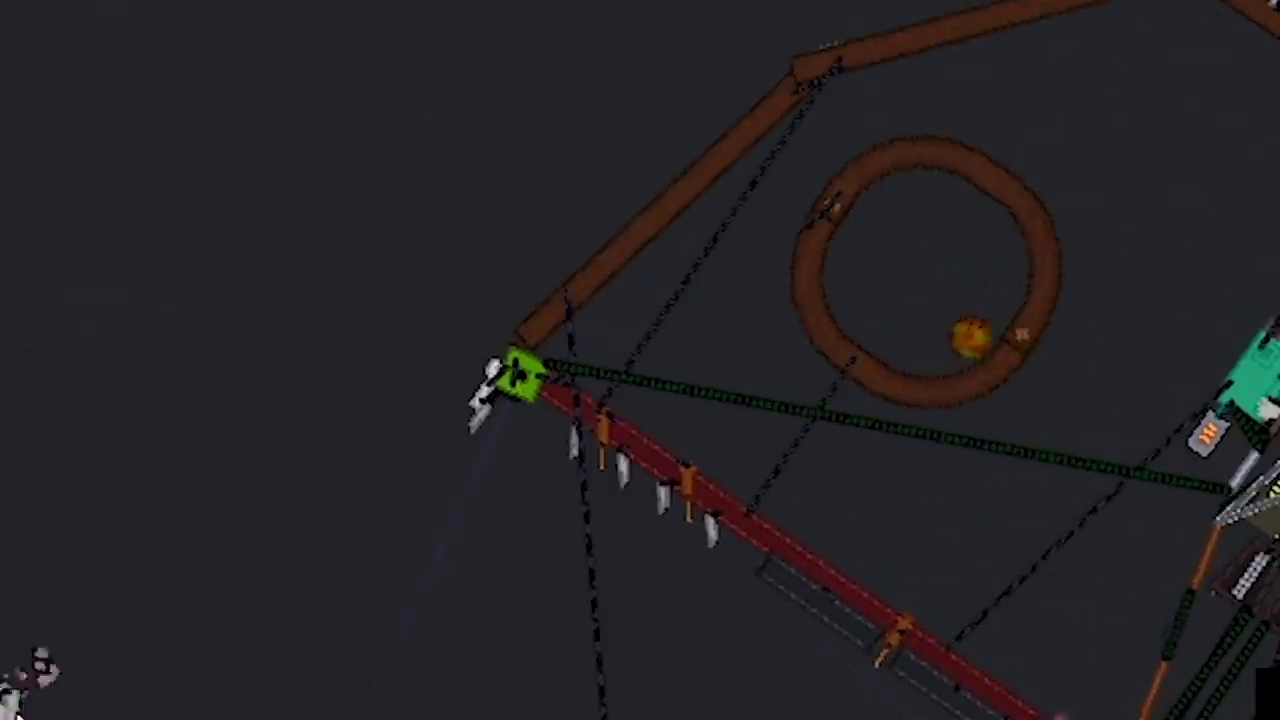
- Carry a ragdoll up to the creature's mouth, then select the orange block in the lower chamber
left_click_drag(40, 680, 374, 563)
scroll(765, 688, "down", 4)
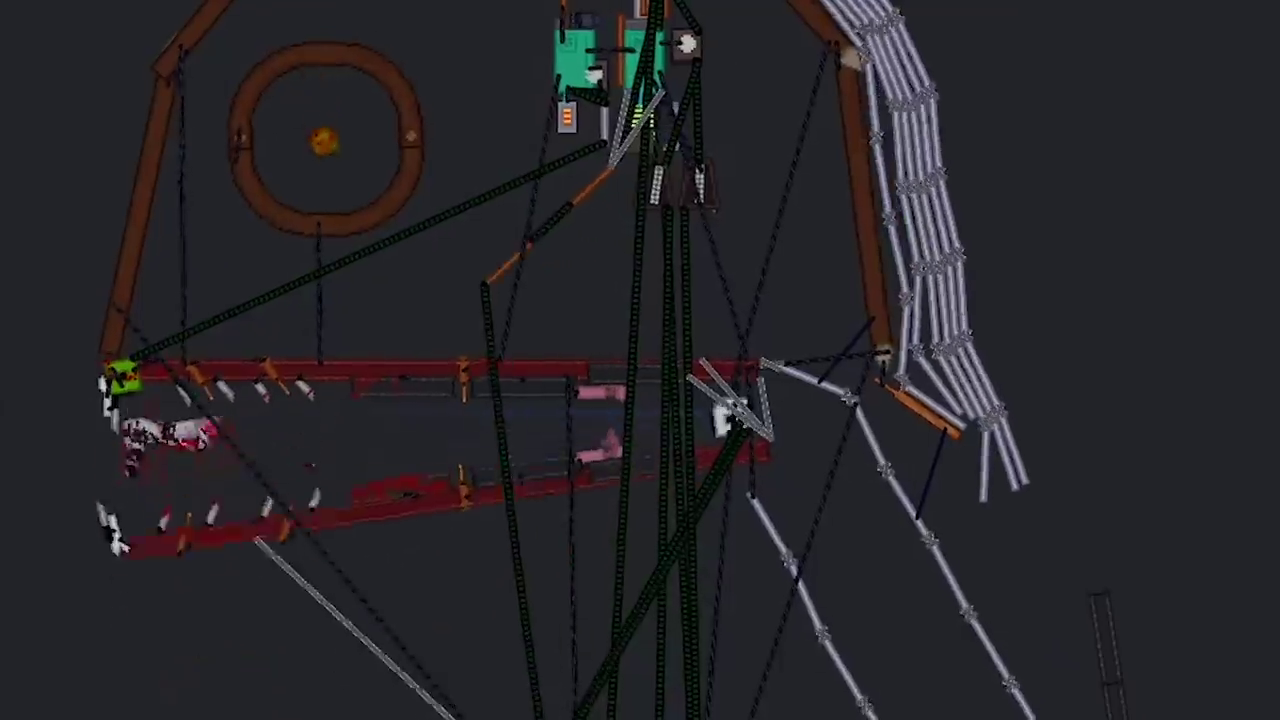
scroll(640, 384, "down", 3)
left_click_drag(223, 622, 640, 384)
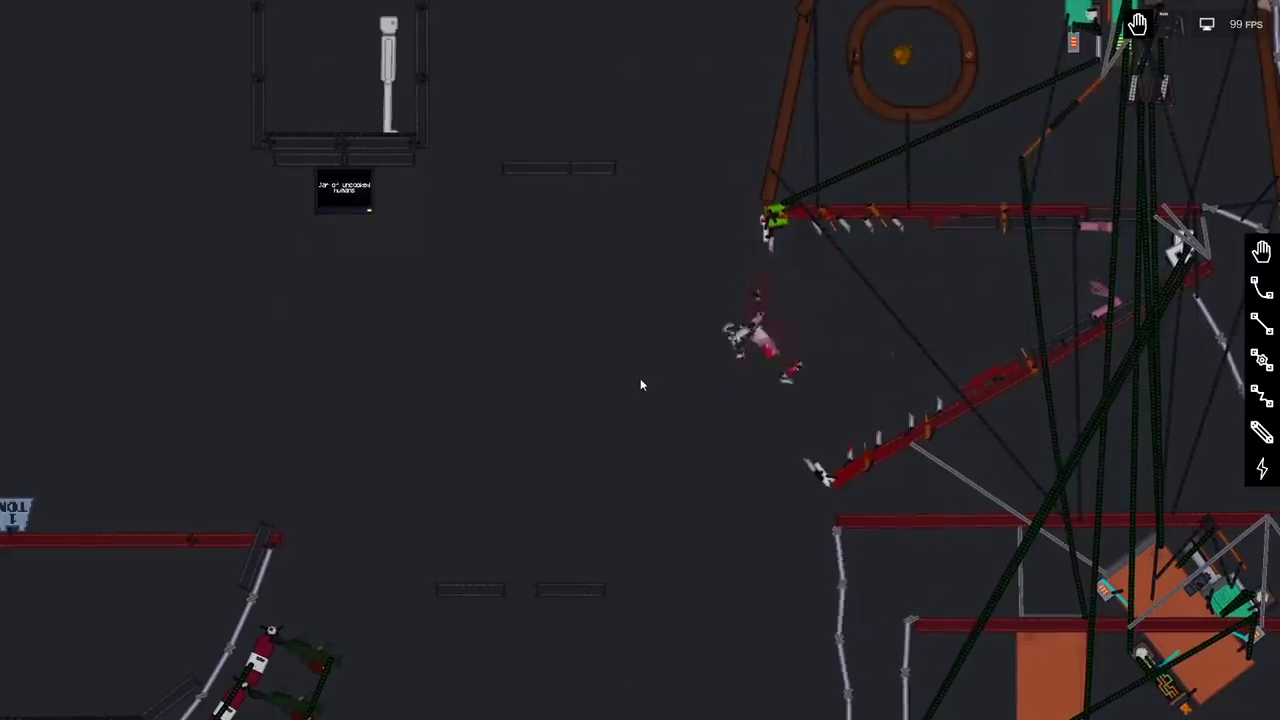
scroll(622, 410, "down", 3)
scroll(651, 408, "down", 2)
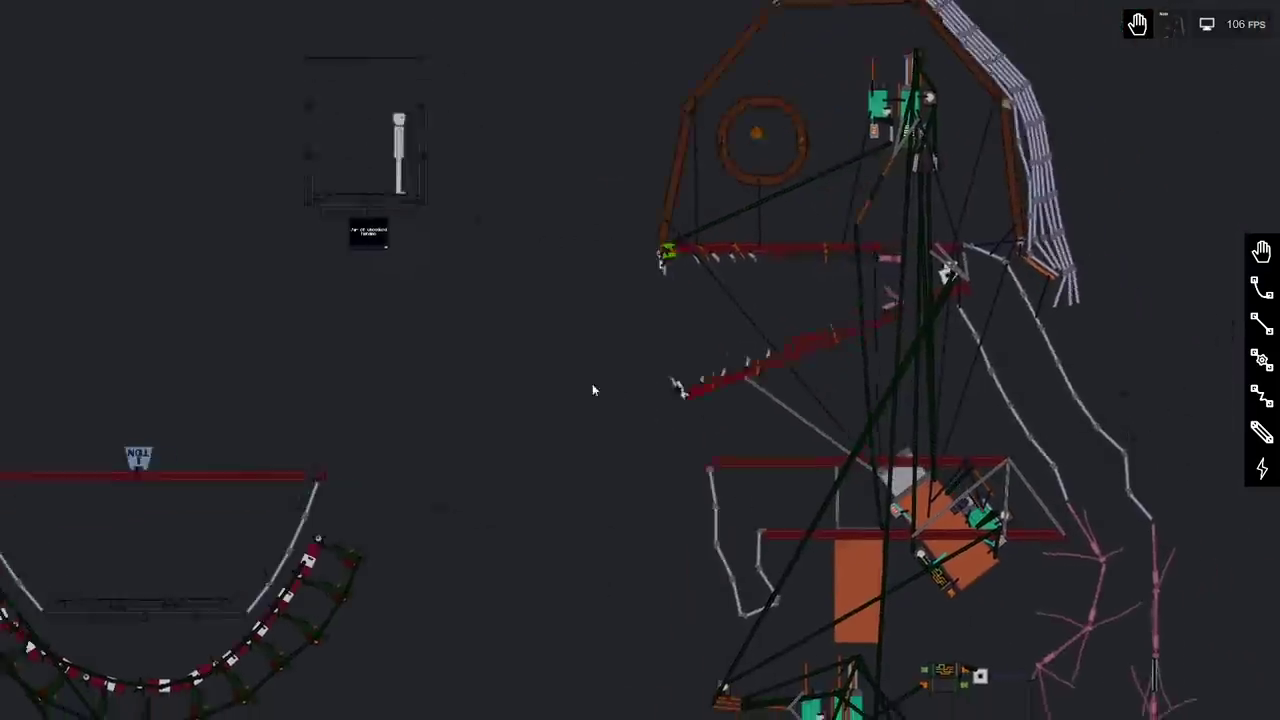
scroll(592, 383, "down", 3)
scroll(579, 568, "down", 3)
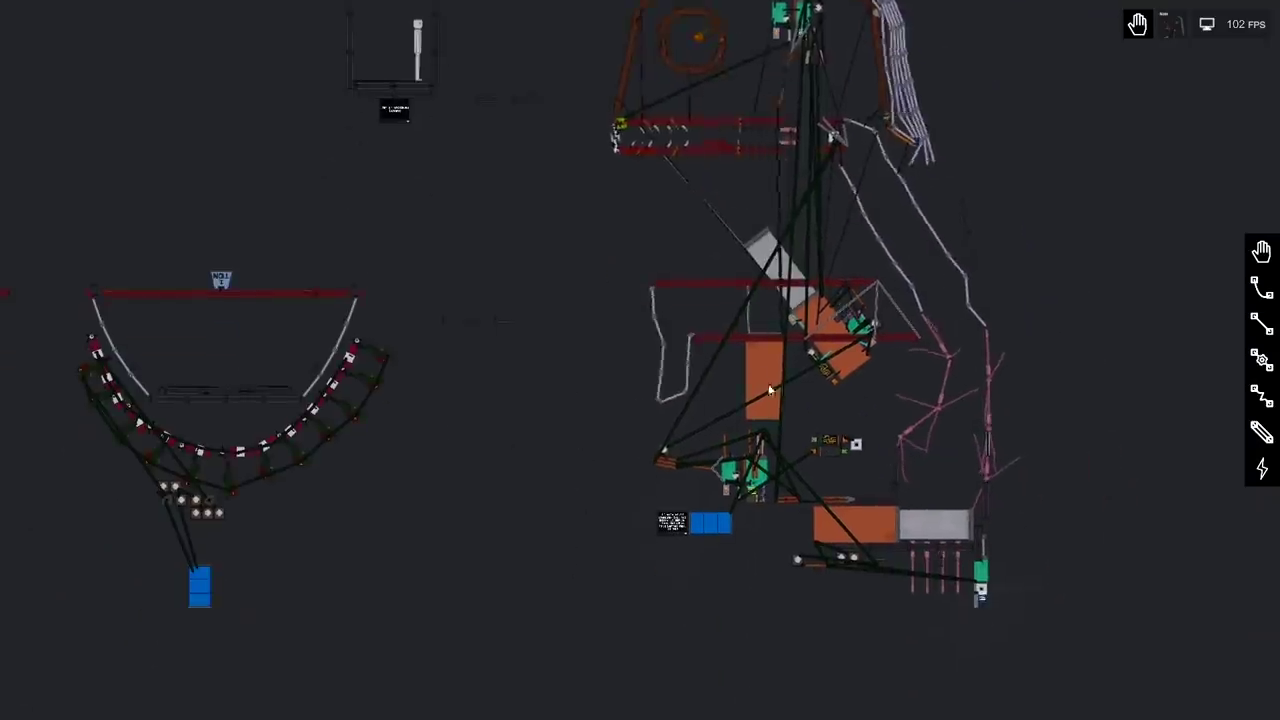
key("w")
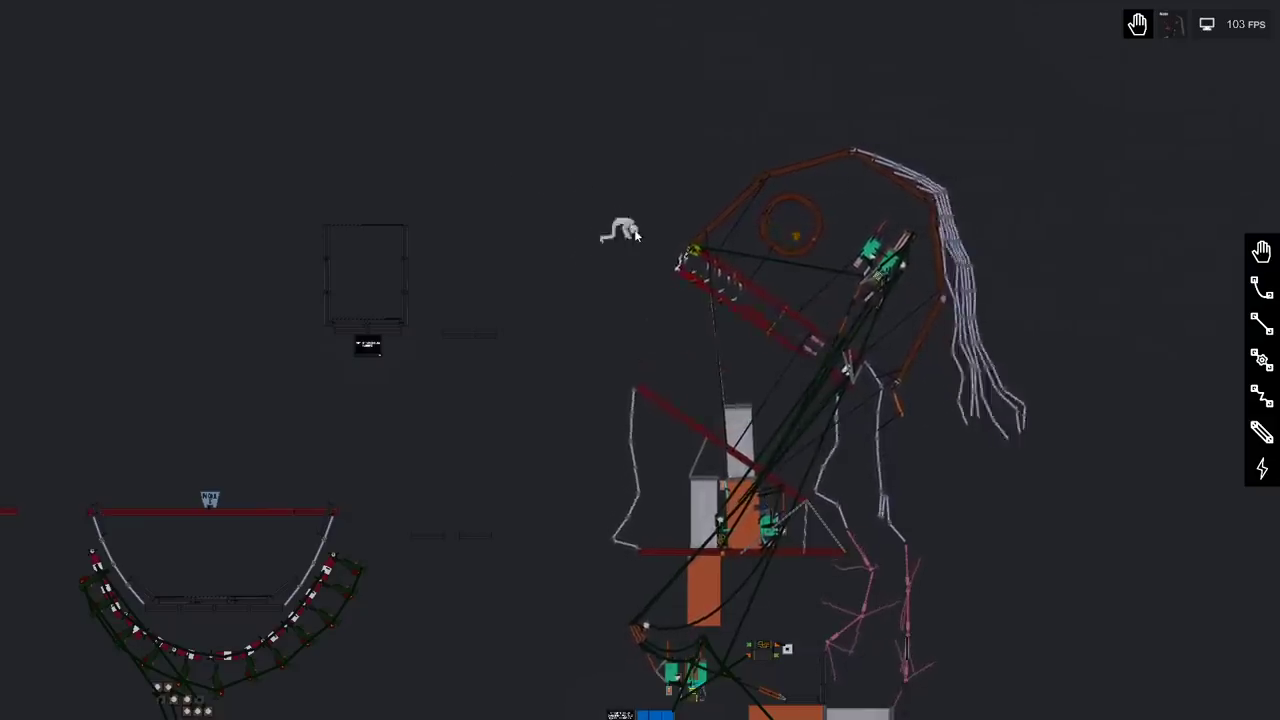
left_click_drag(648, 243, 688, 290)
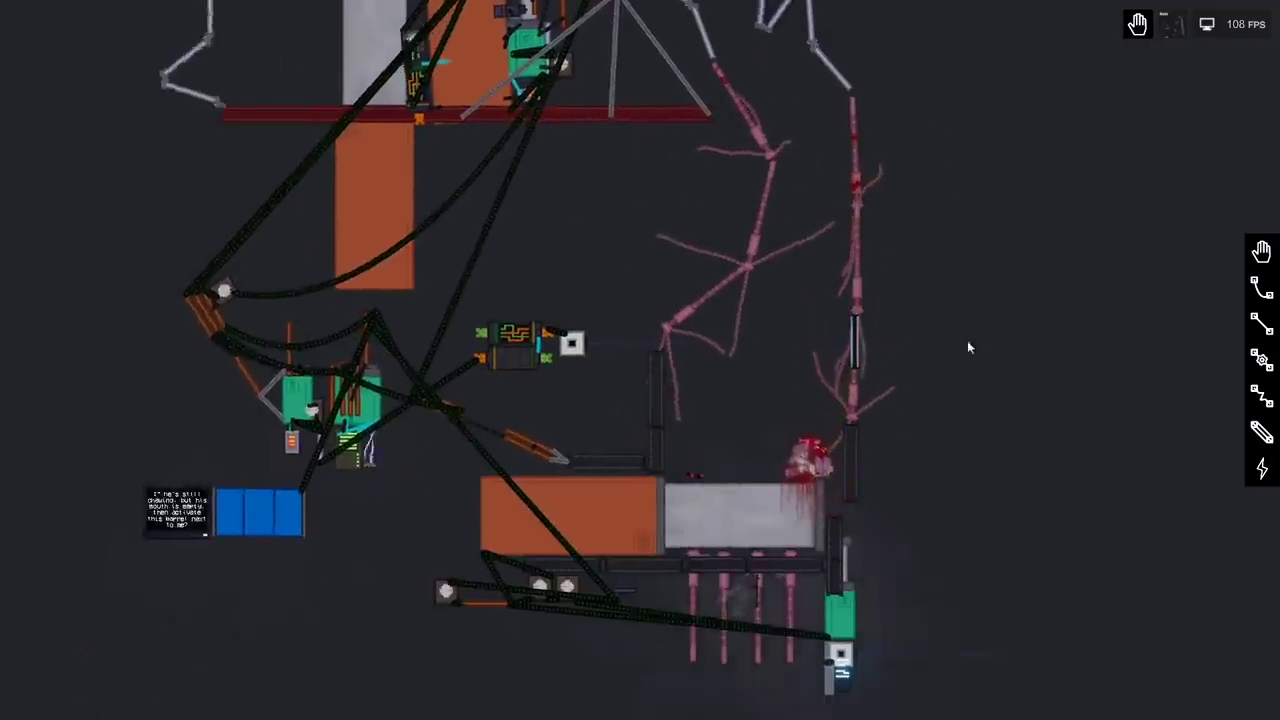
scroll(967, 340, "up", 3)
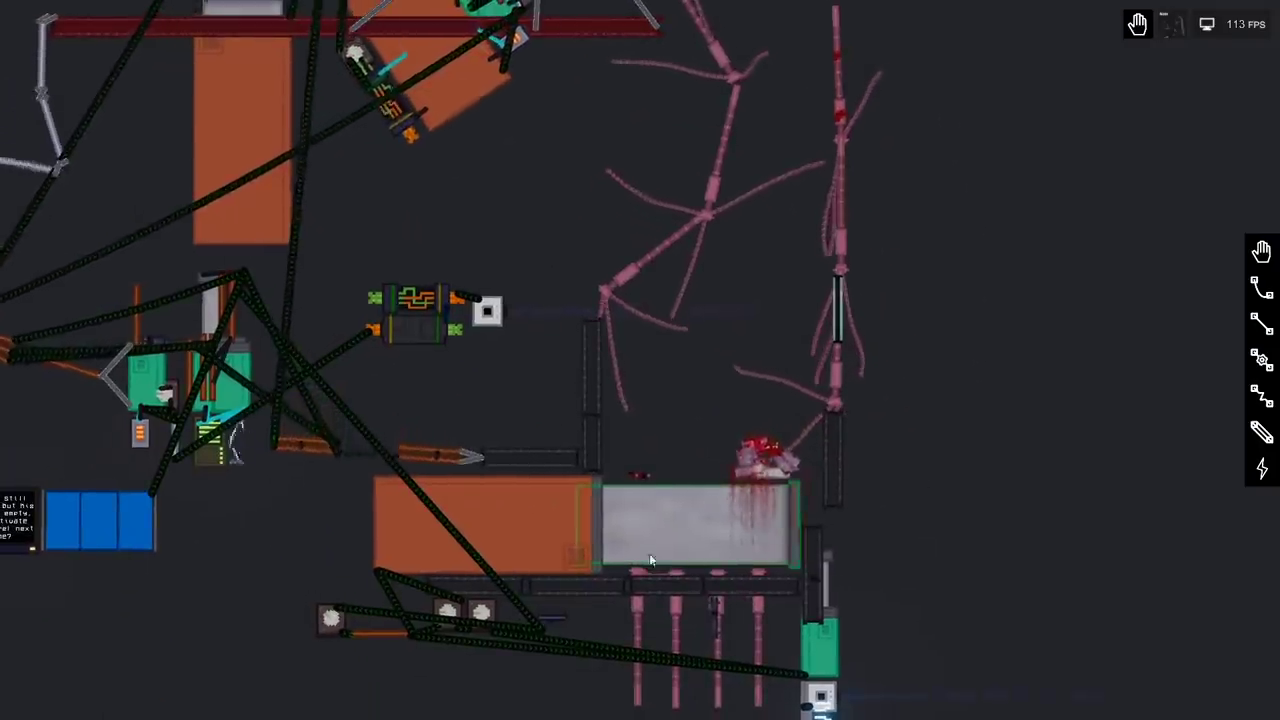
left_click(505, 540)
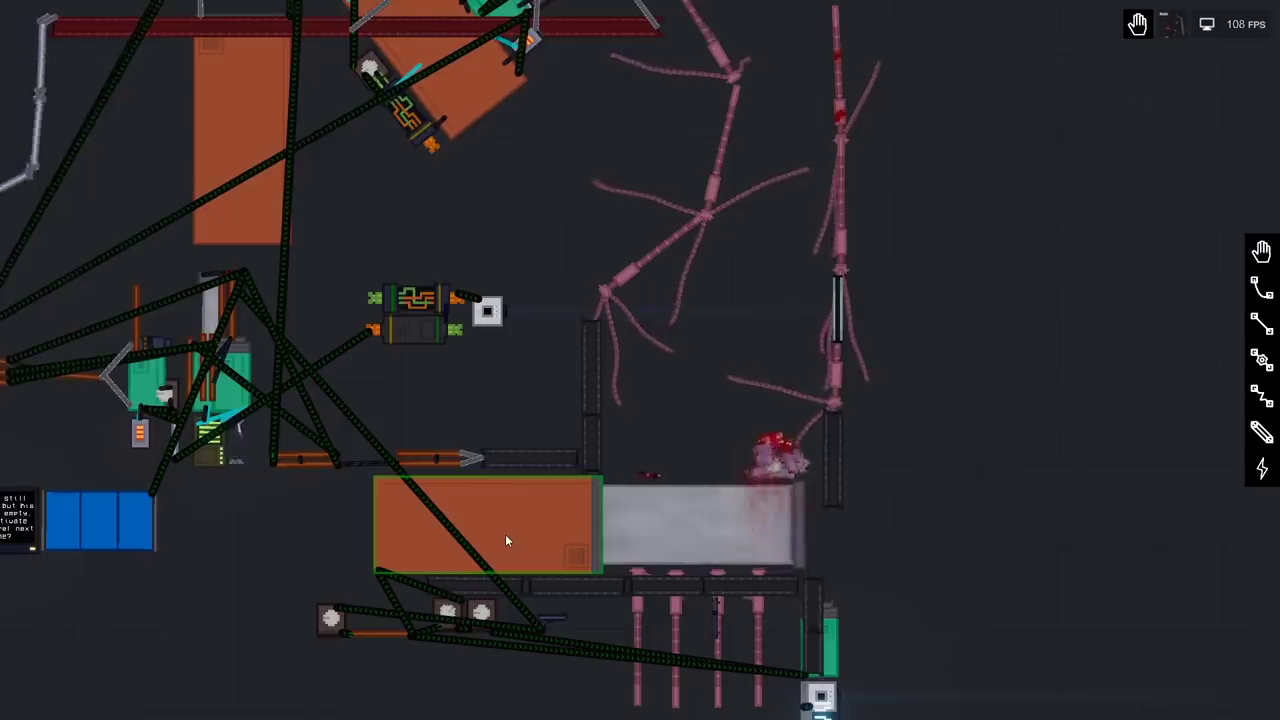
scroll(963, 499, "up", 3)
scroll(963, 499, "up", 2)
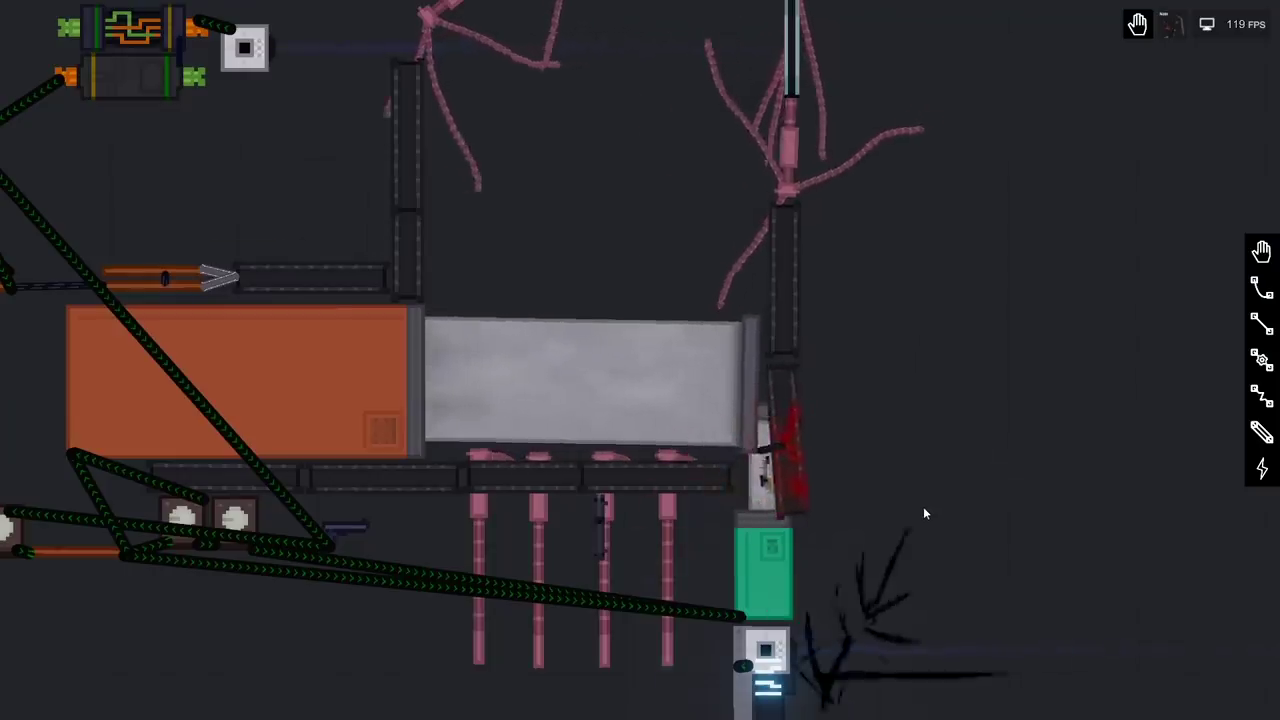
scroll(926, 510, "down", 3)
scroll(794, 398, "down", 2)
scroll(700, 500, "down", 2)
scroll(600, 572, "down", 2)
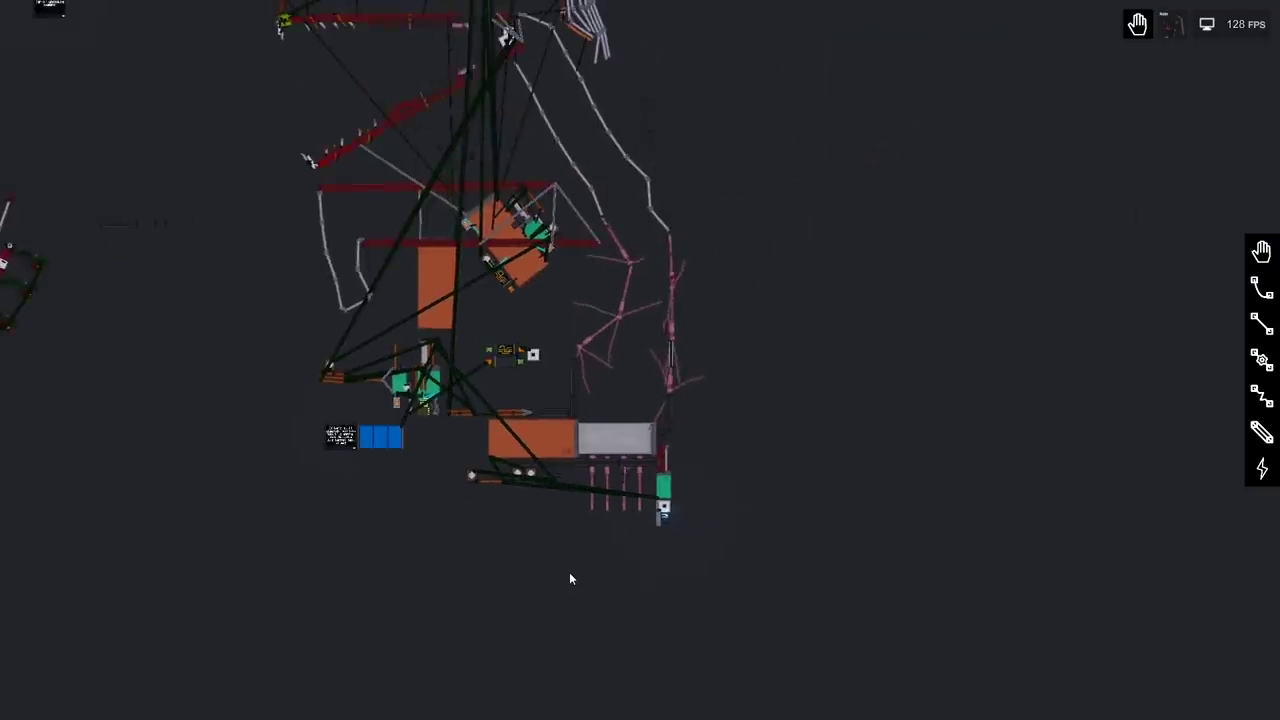
scroll(569, 572, "down", 2)
scroll(600, 580, "down", 2)
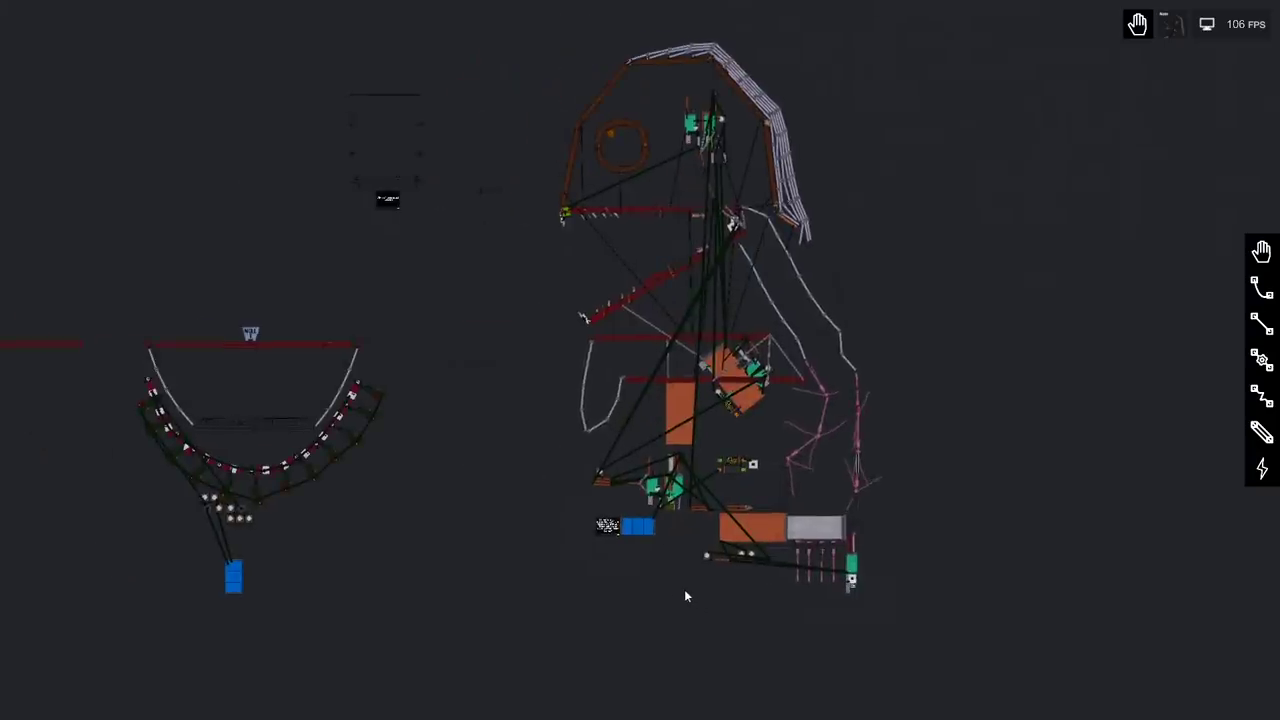
scroll(684, 589, "up", 2)
scroll(555, 538, "up", 2)
- Bring up the spawn catalogue to get a fresh Human
key("q")
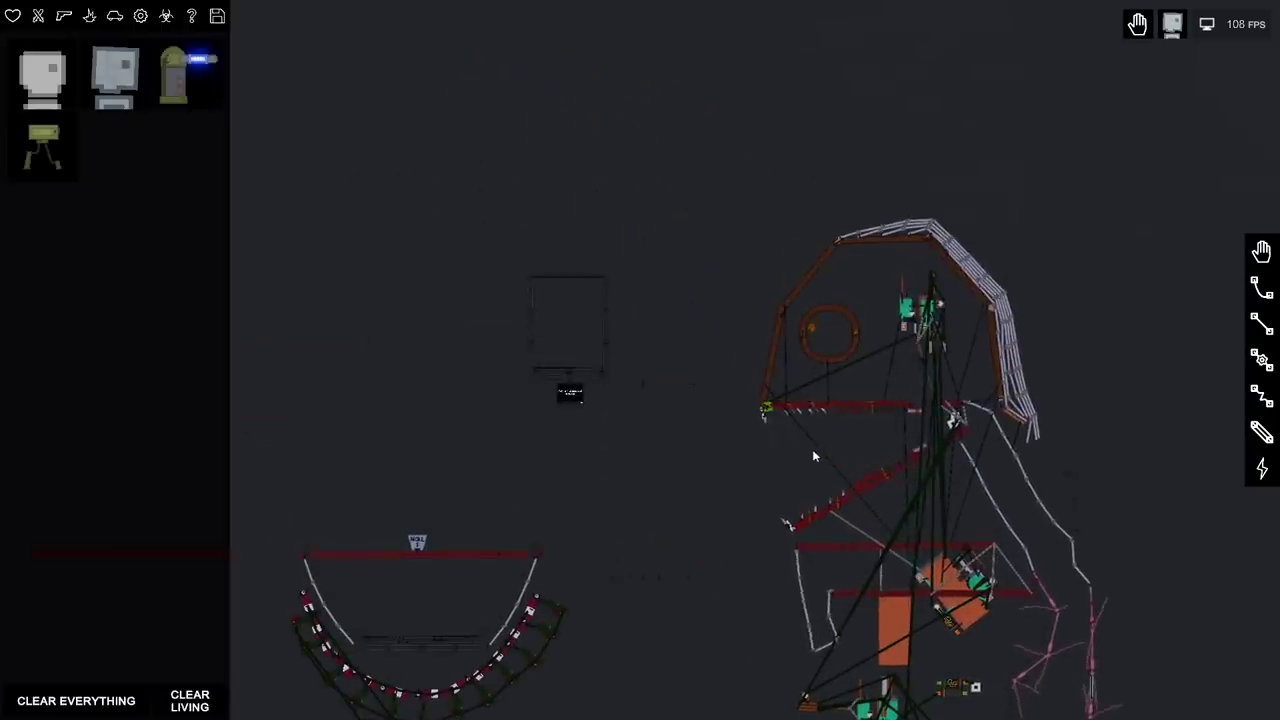
scroll(812, 449, "up", 3)
scroll(594, 503, "up", 2)
scroll(410, 450, "up", 1)
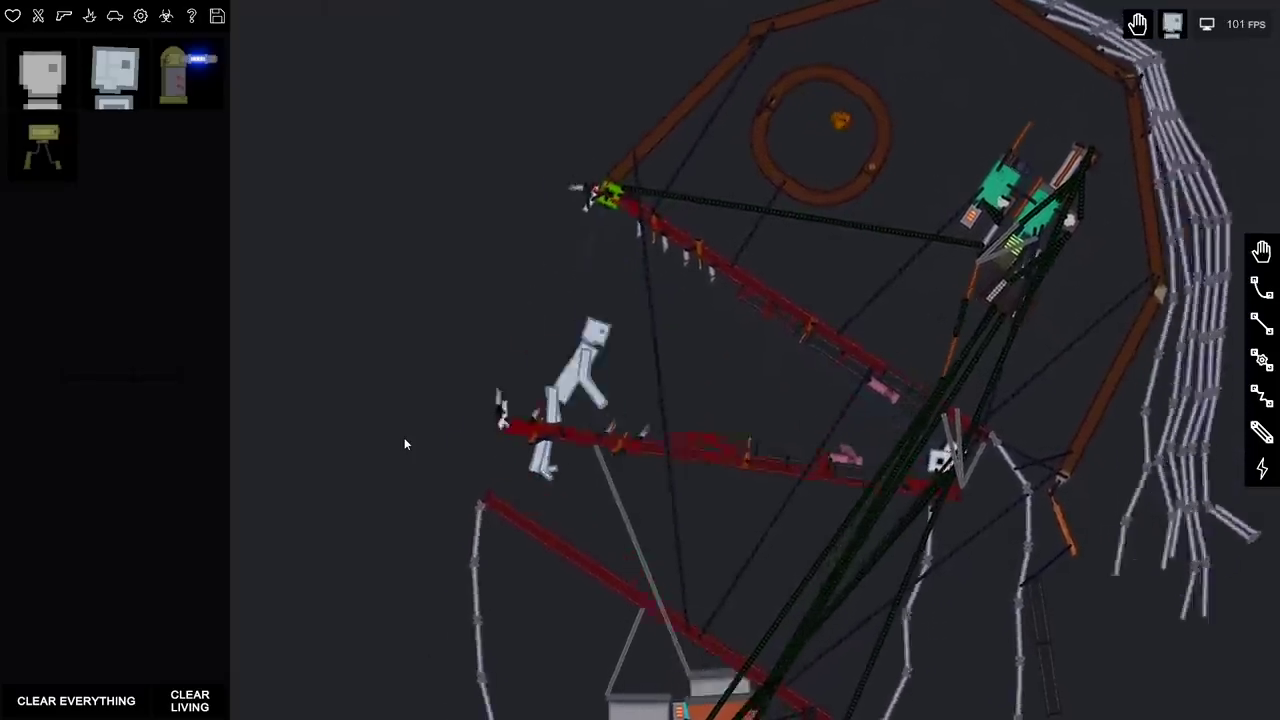
scroll(404, 444, "down", 3)
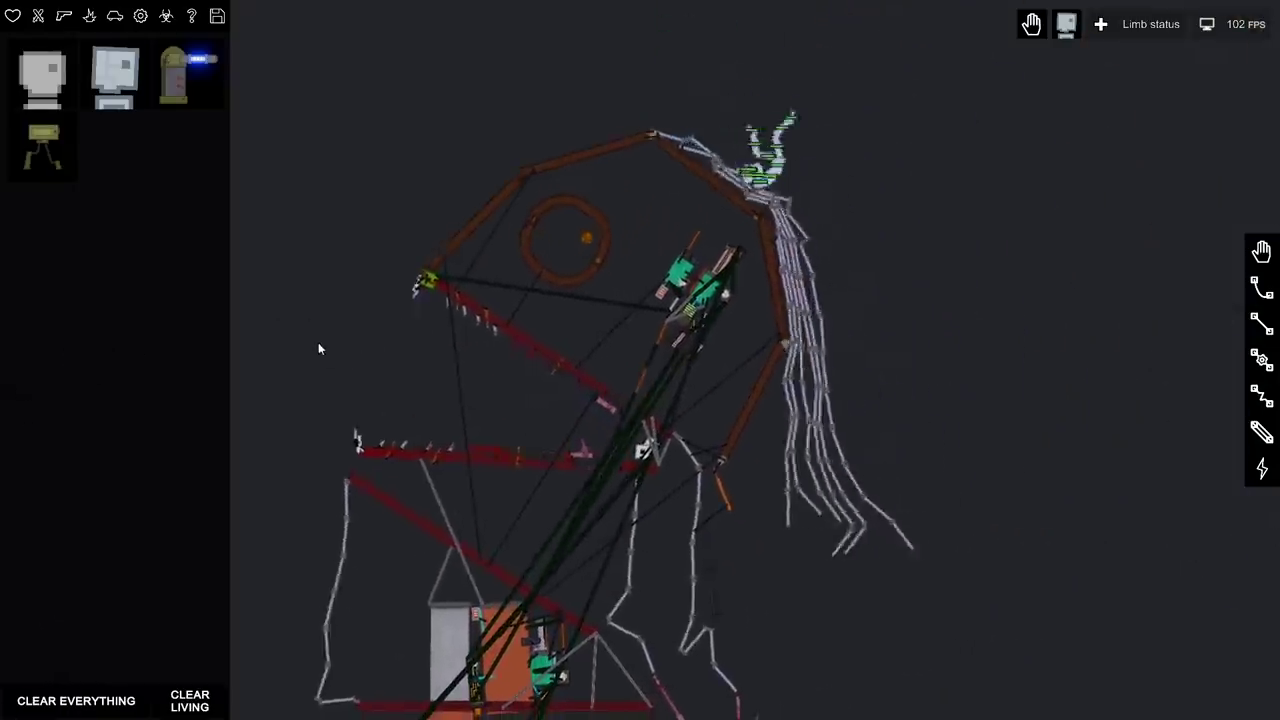
scroll(963, 514, "up", 2)
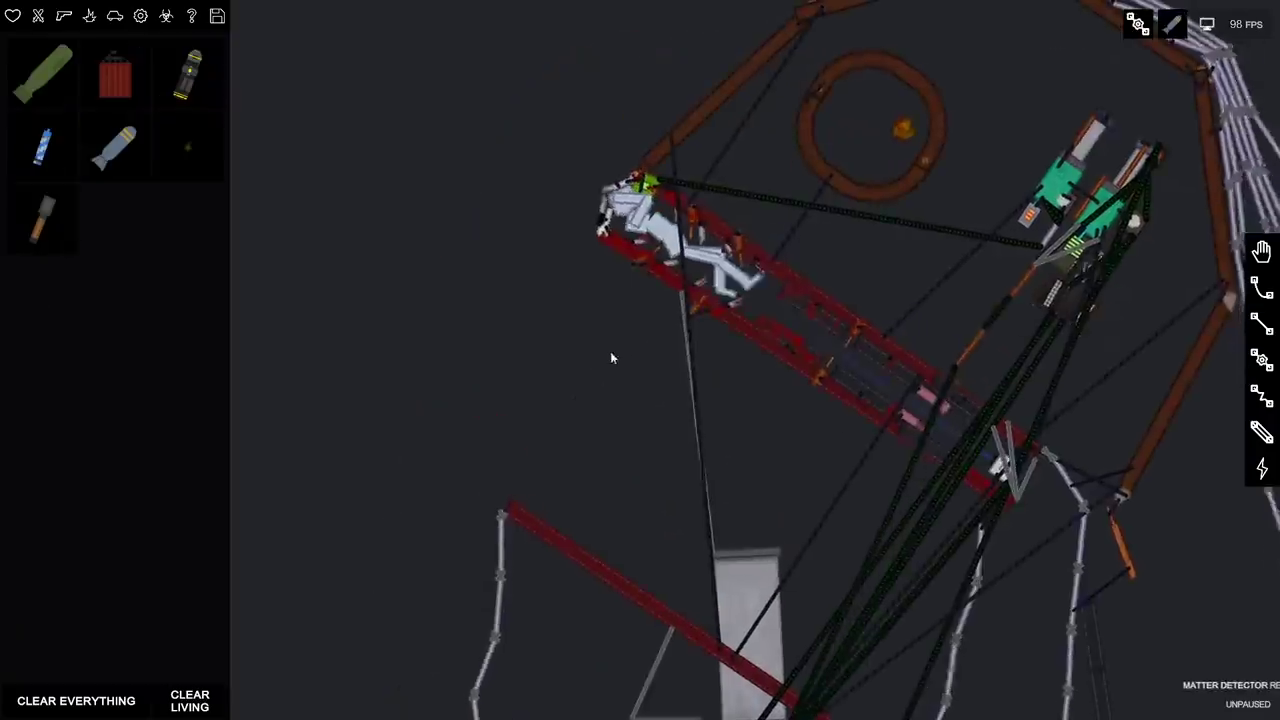
- Make the human cower, then drag it off the rail down into the creature's lower chamber
key("space")
right_click(645, 265)
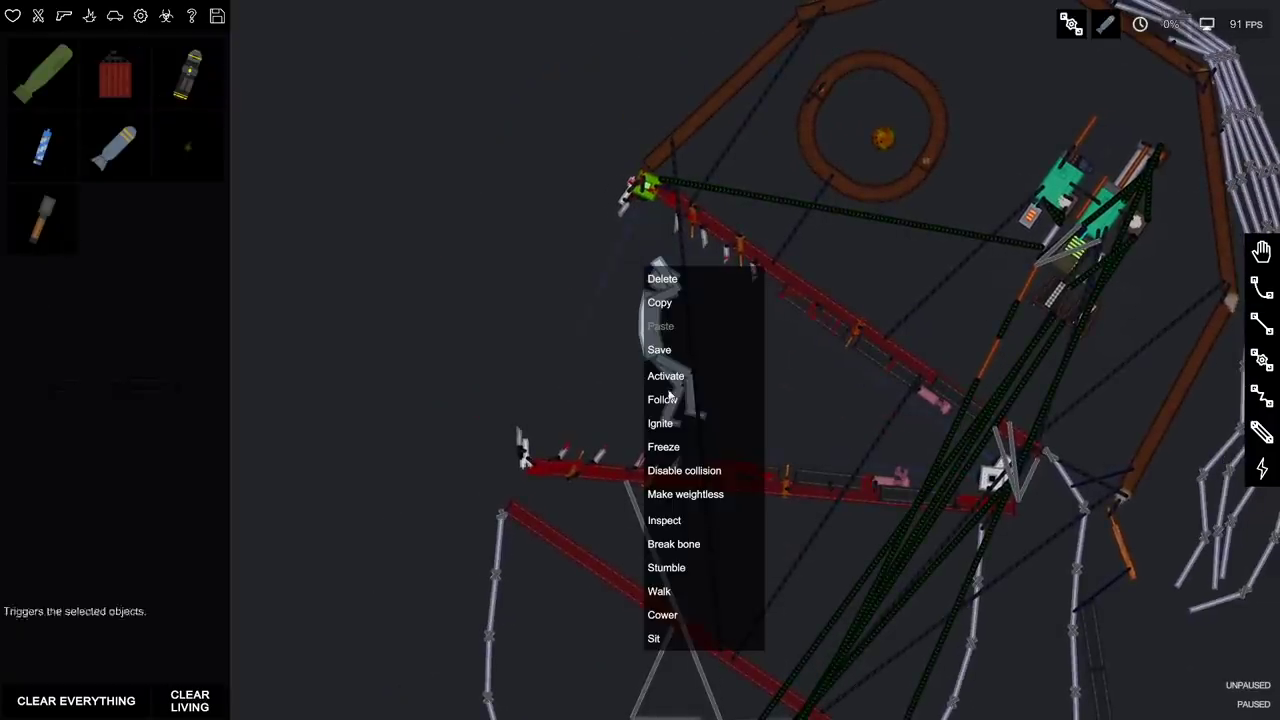
left_click(663, 614)
key("space")
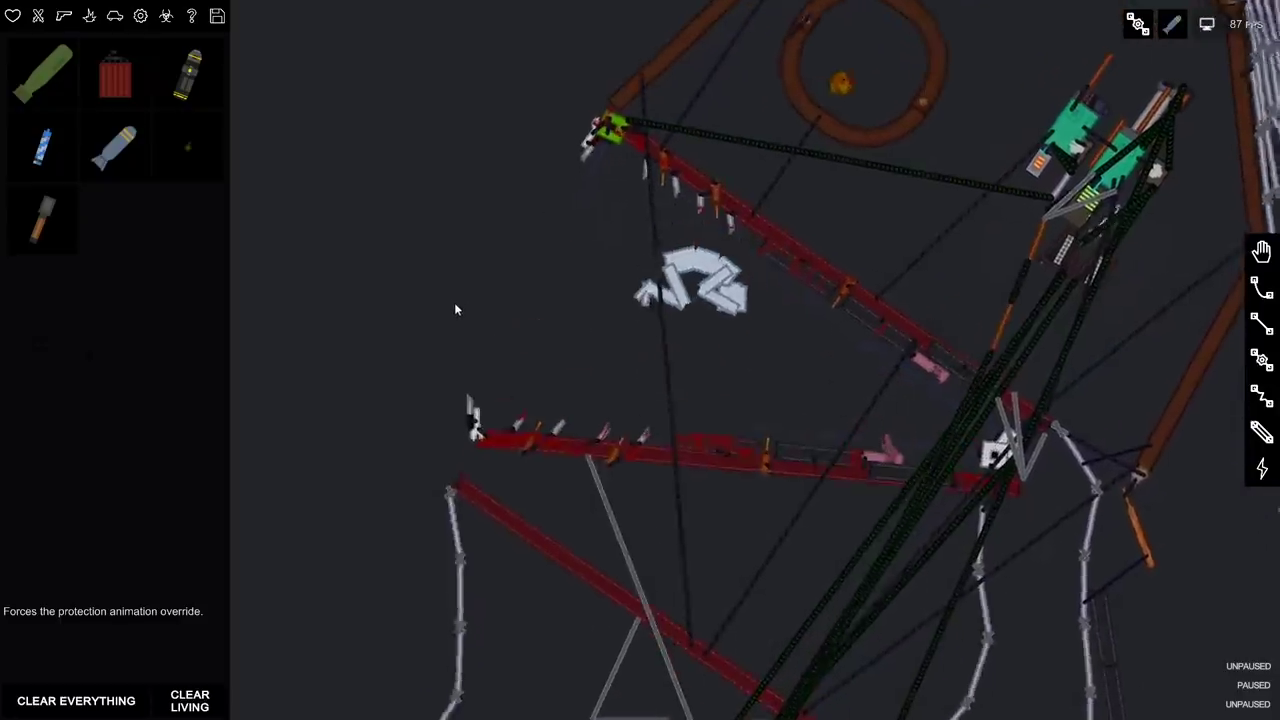
left_click_drag(680, 410, 620, 310)
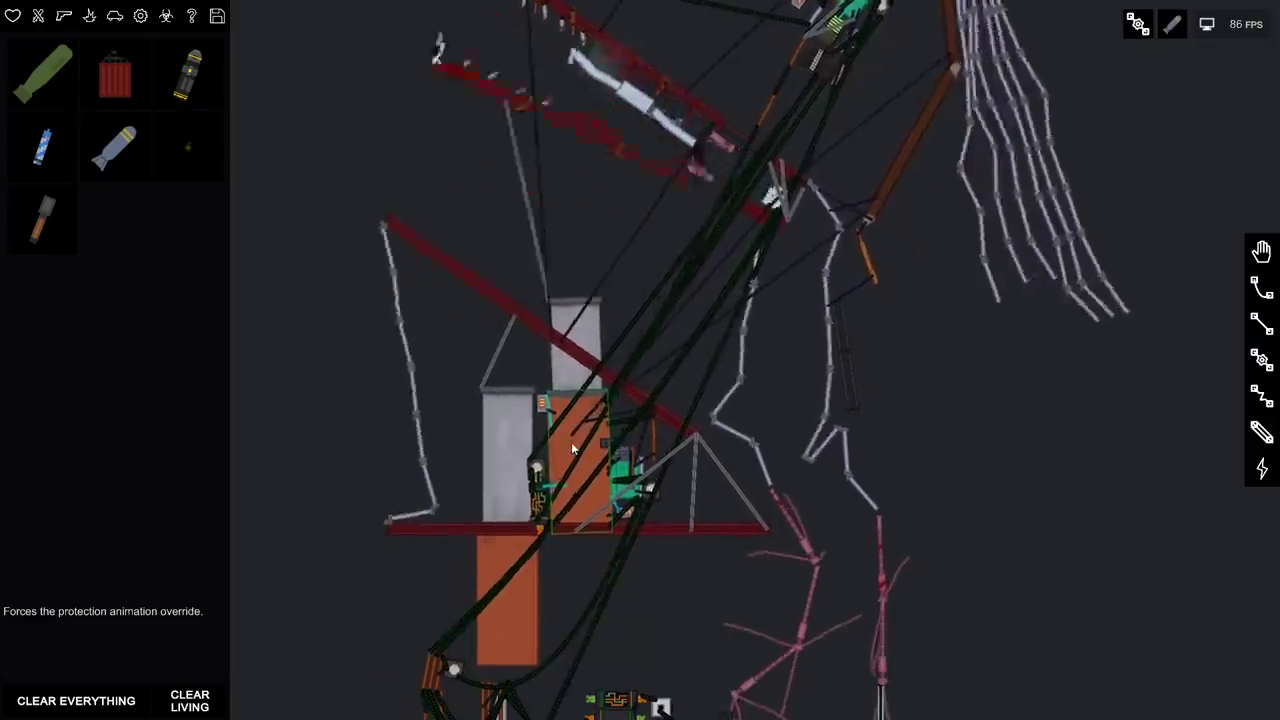
left_click_drag(571, 442, 573, 450)
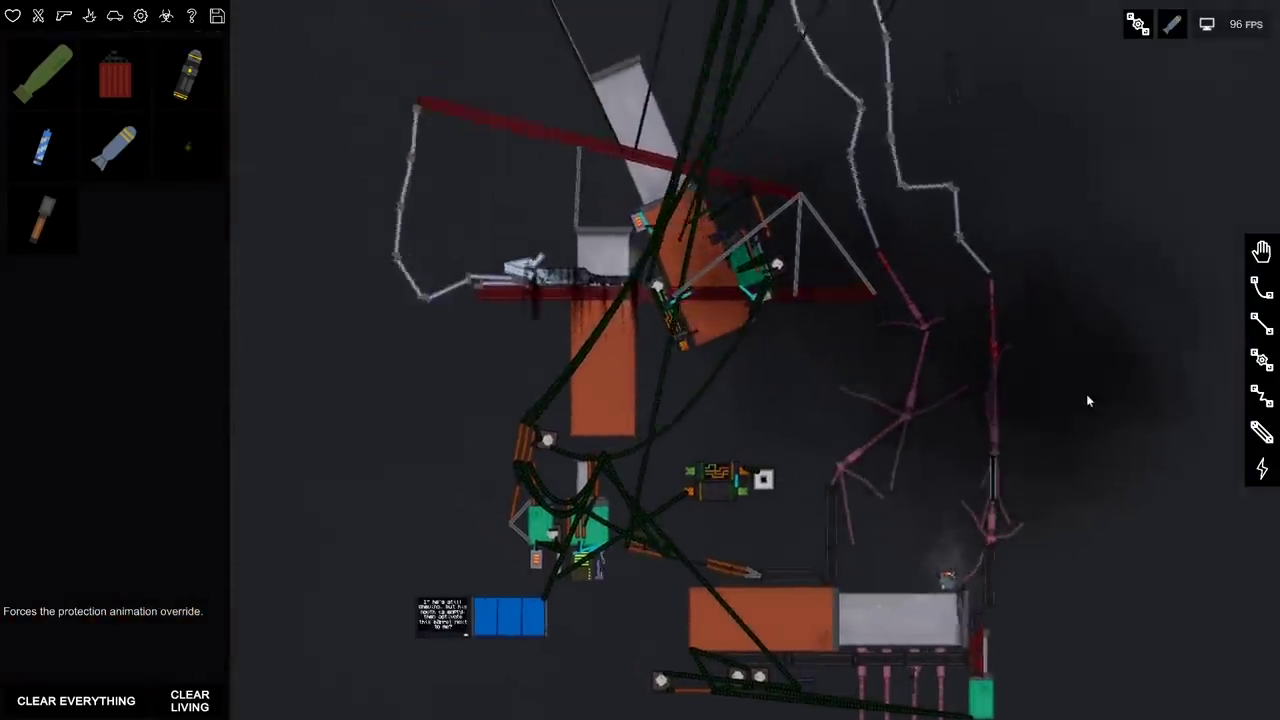
scroll(1101, 440, "down", 3)
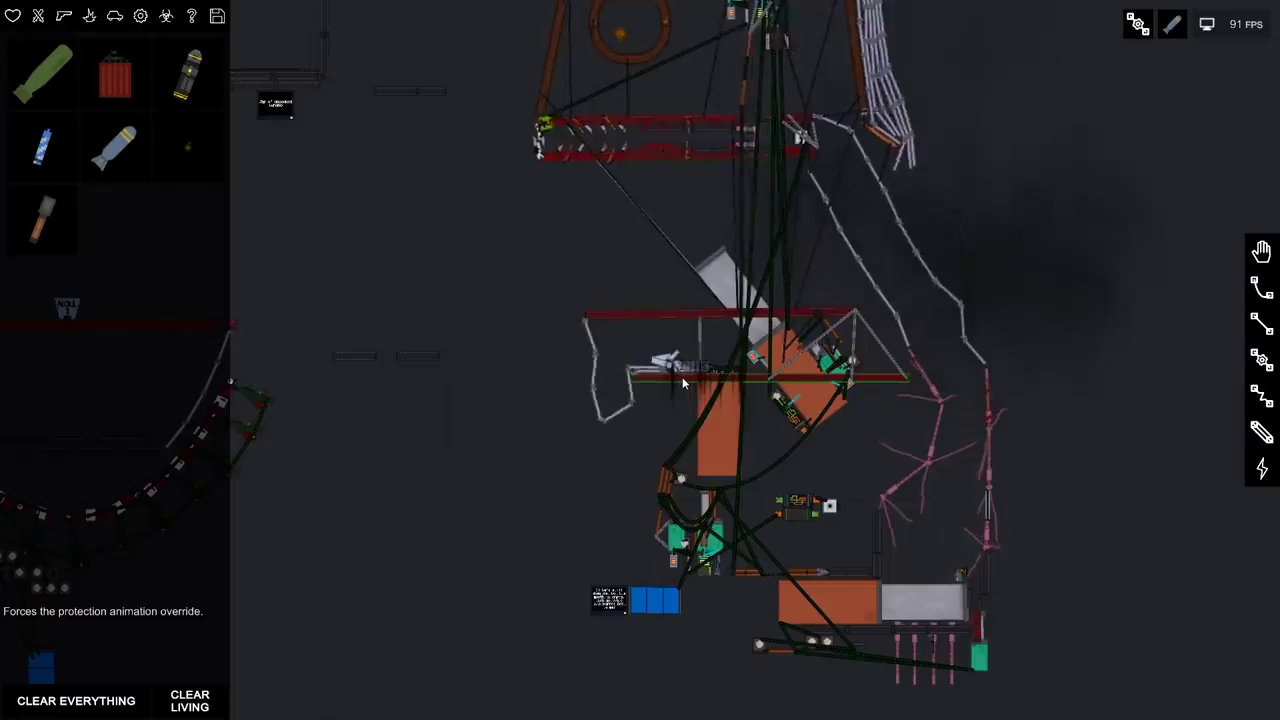
scroll(548, 525, "down", 3)
scroll(560, 520, "up", 4)
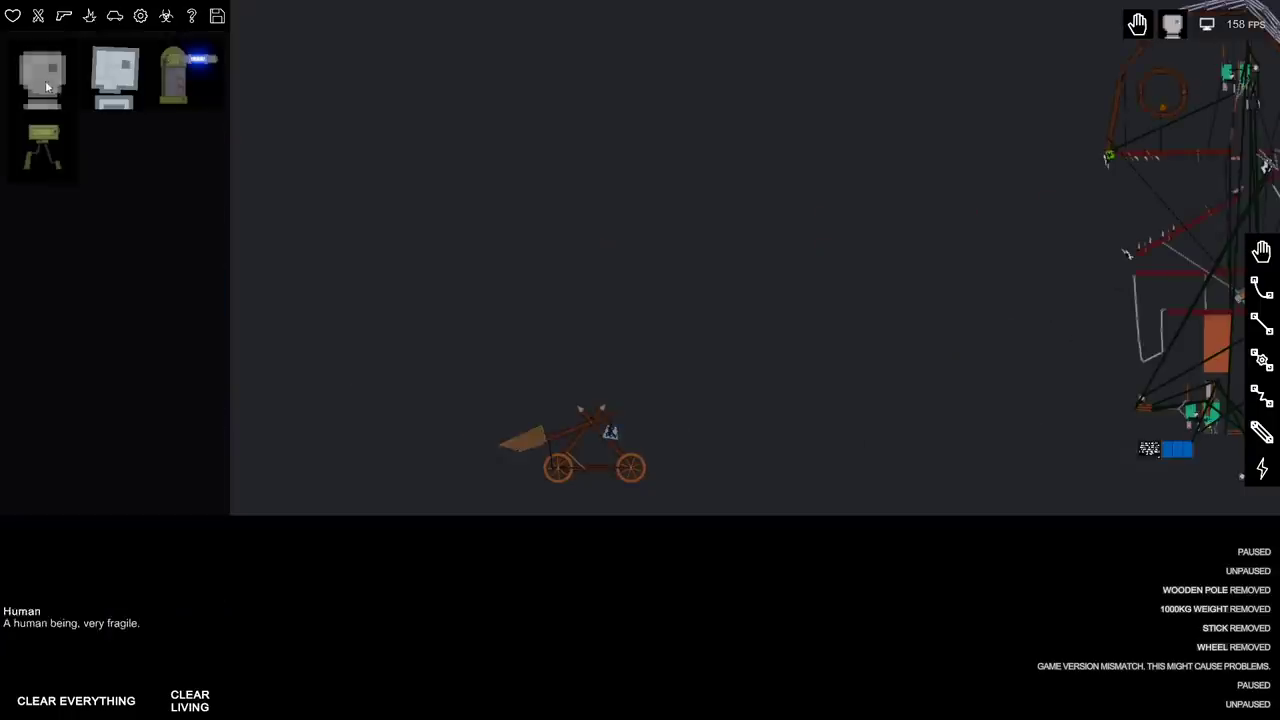
scroll(577, 438, "up", 3)
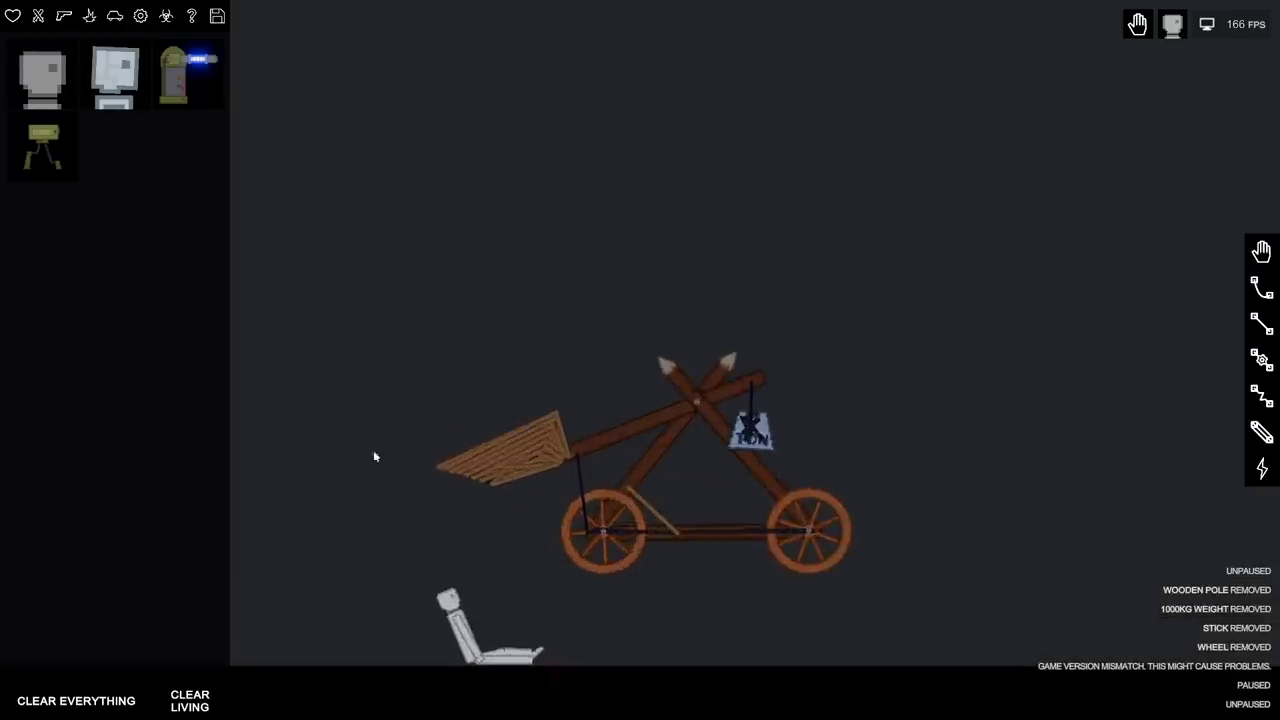
scroll(373, 450, "up", 3)
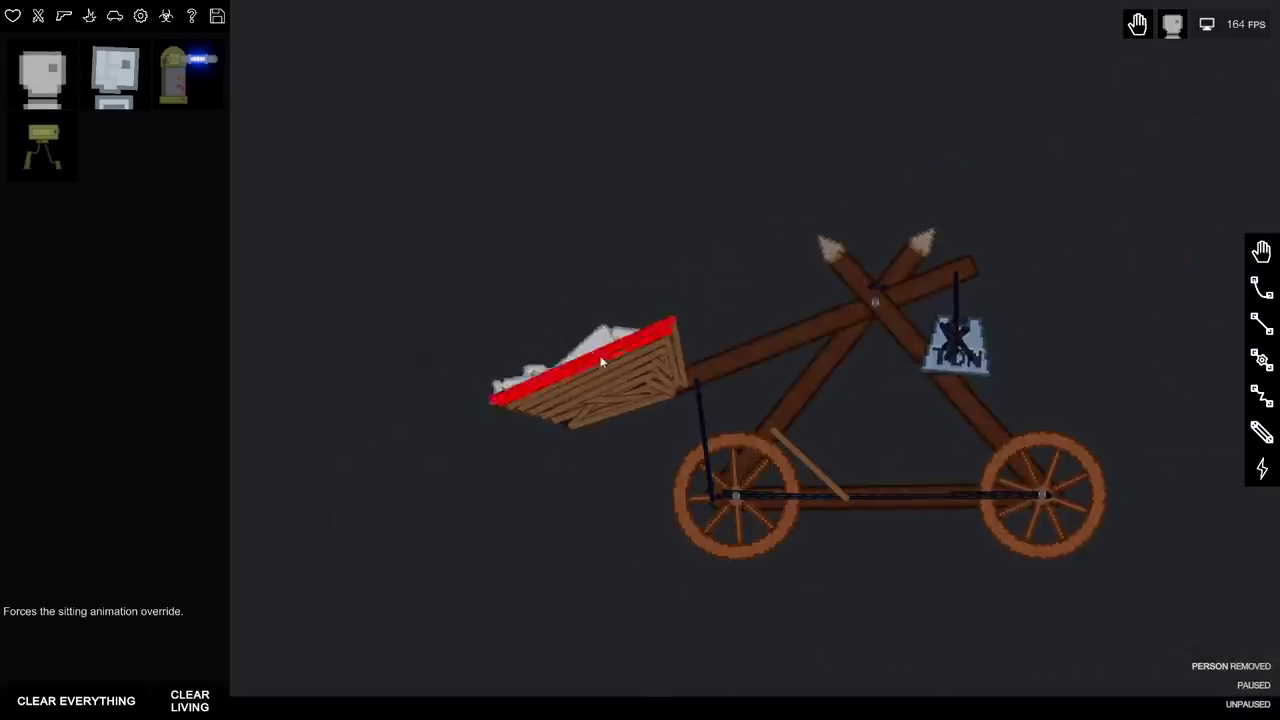
scroll(764, 423, "down", 2)
scroll(900, 360, "down", 2)
scroll(900, 380, "down", 2)
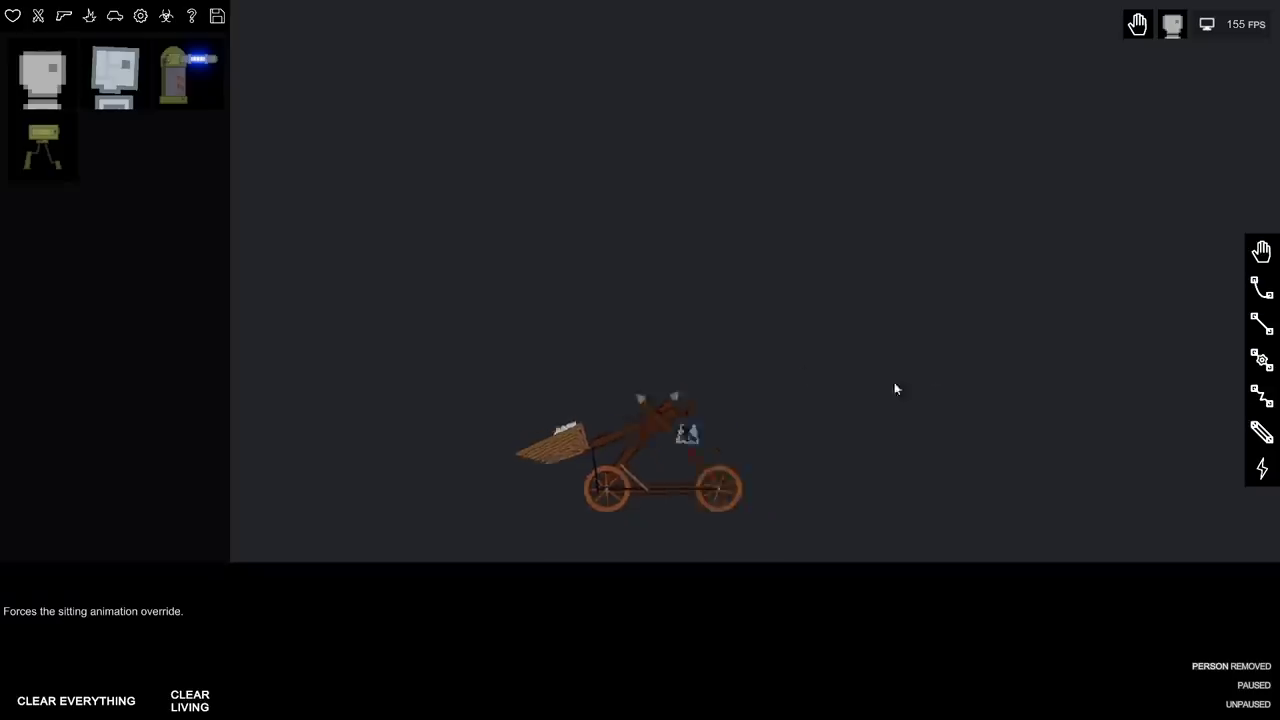
scroll(743, 427, "down", 2)
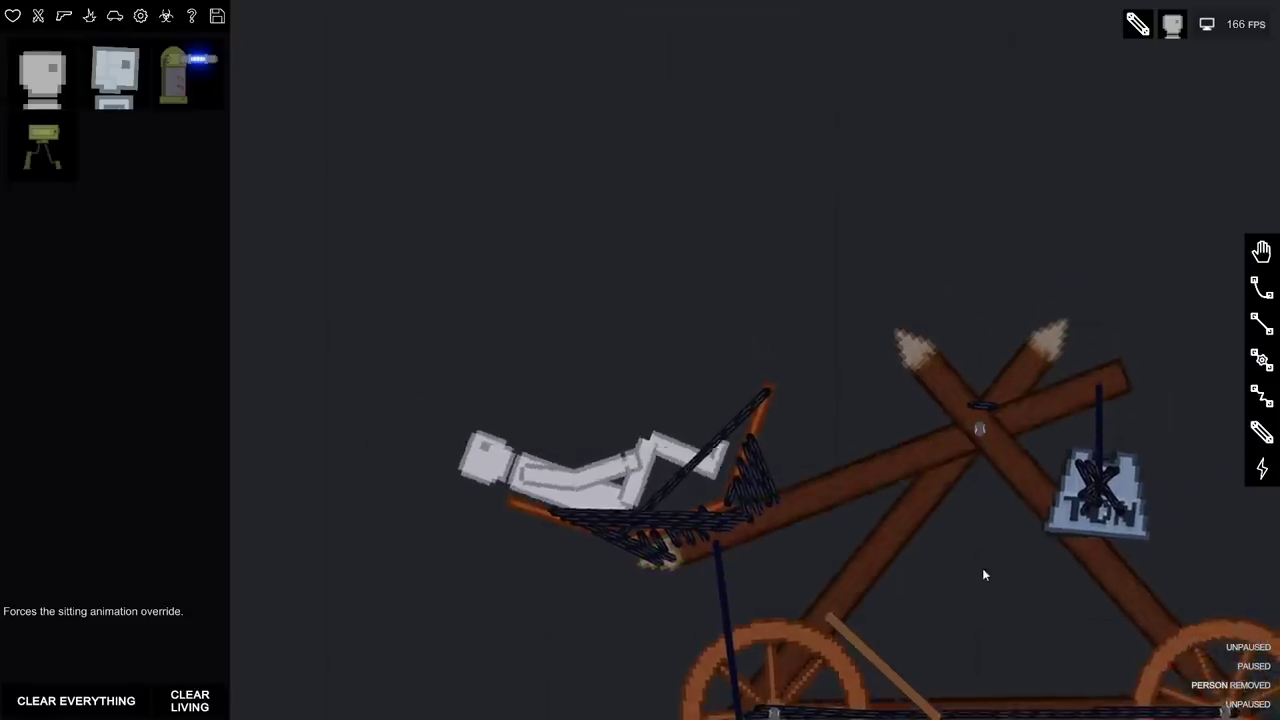
scroll(982, 568, "down", 3)
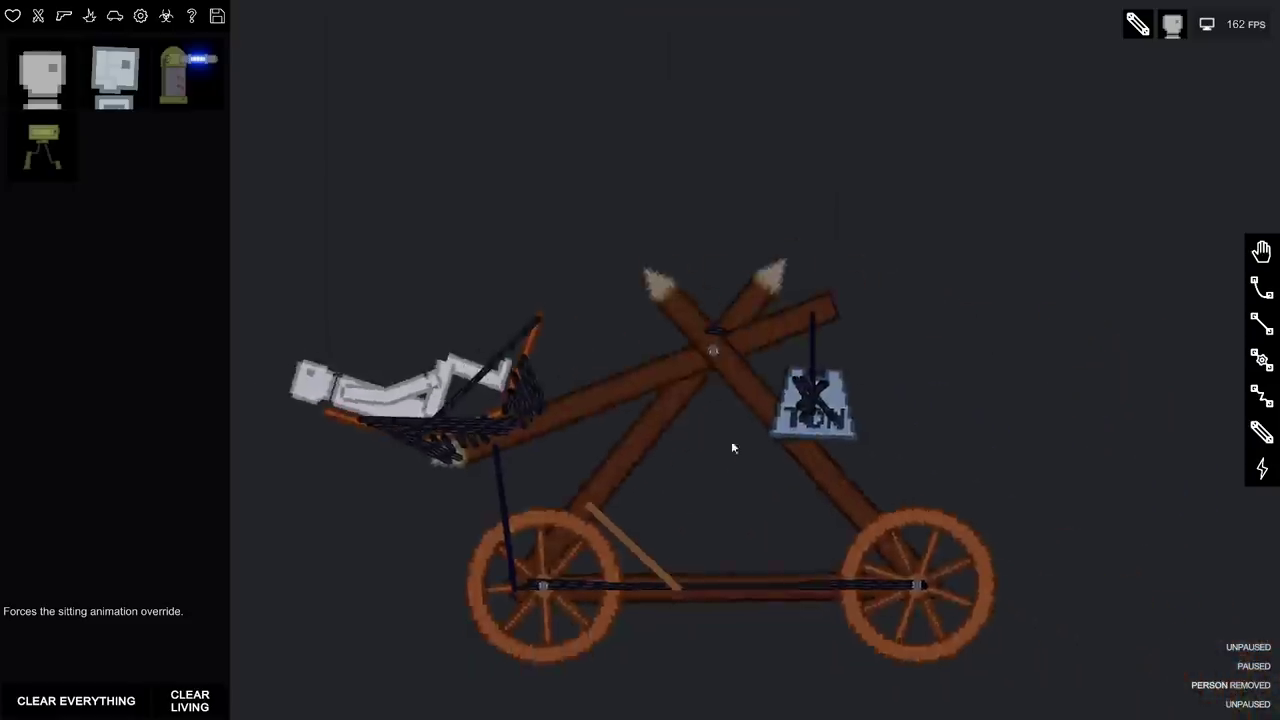
scroll(1015, 437, "down", 4)
scroll(770, 440, "down", 1)
scroll(874, 413, "down", 2)
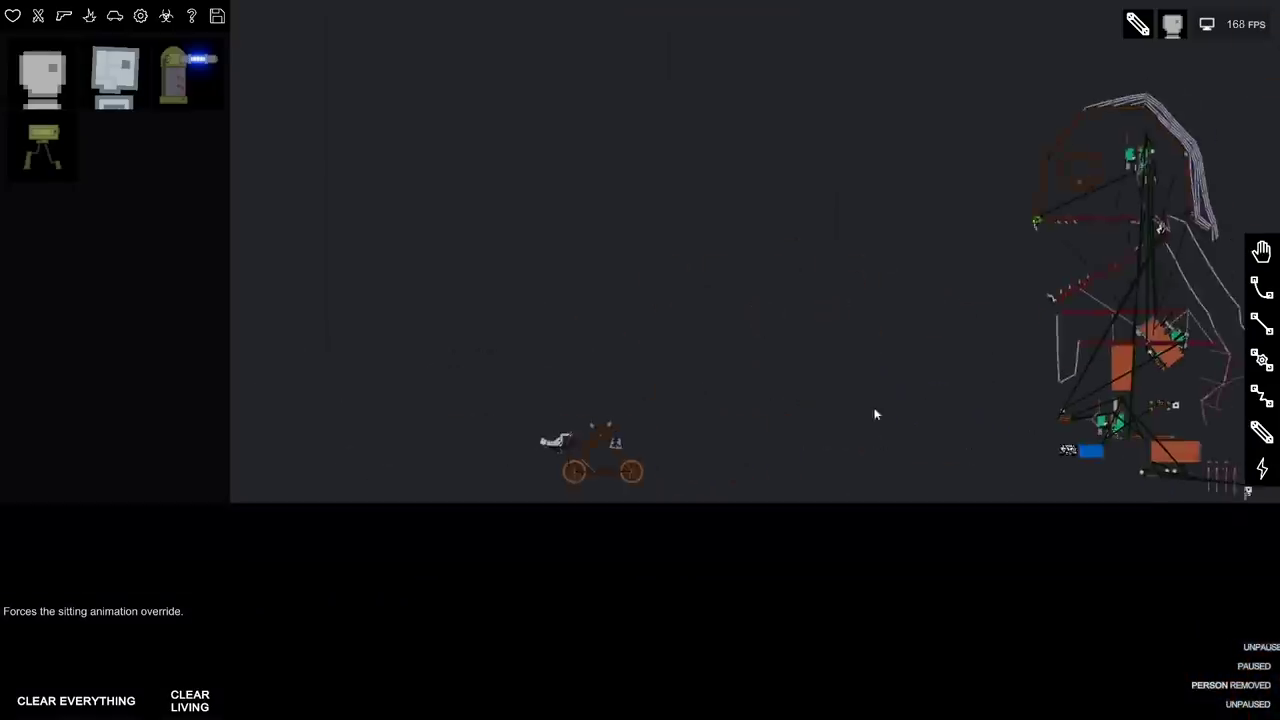
scroll(874, 413, "down", 1)
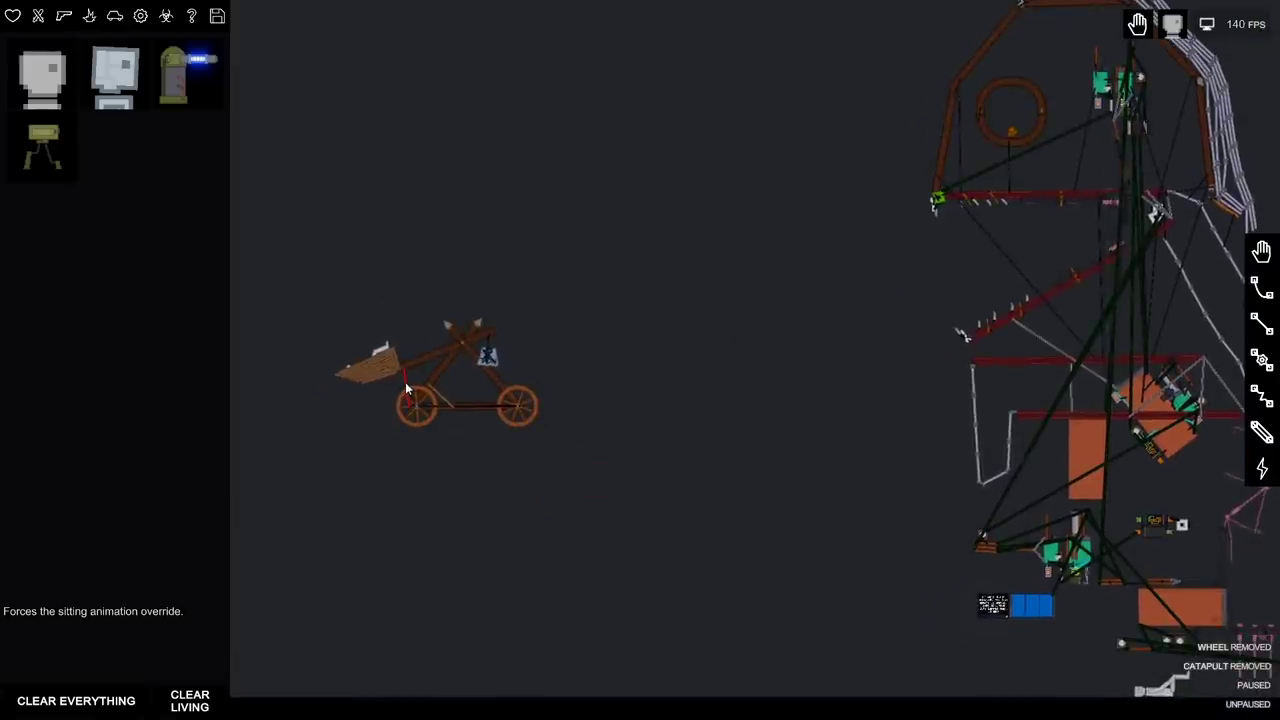
- Fire the catapult at the creature, undo to reset, then relaunch the ragdoll toward it
left_click(405, 382)
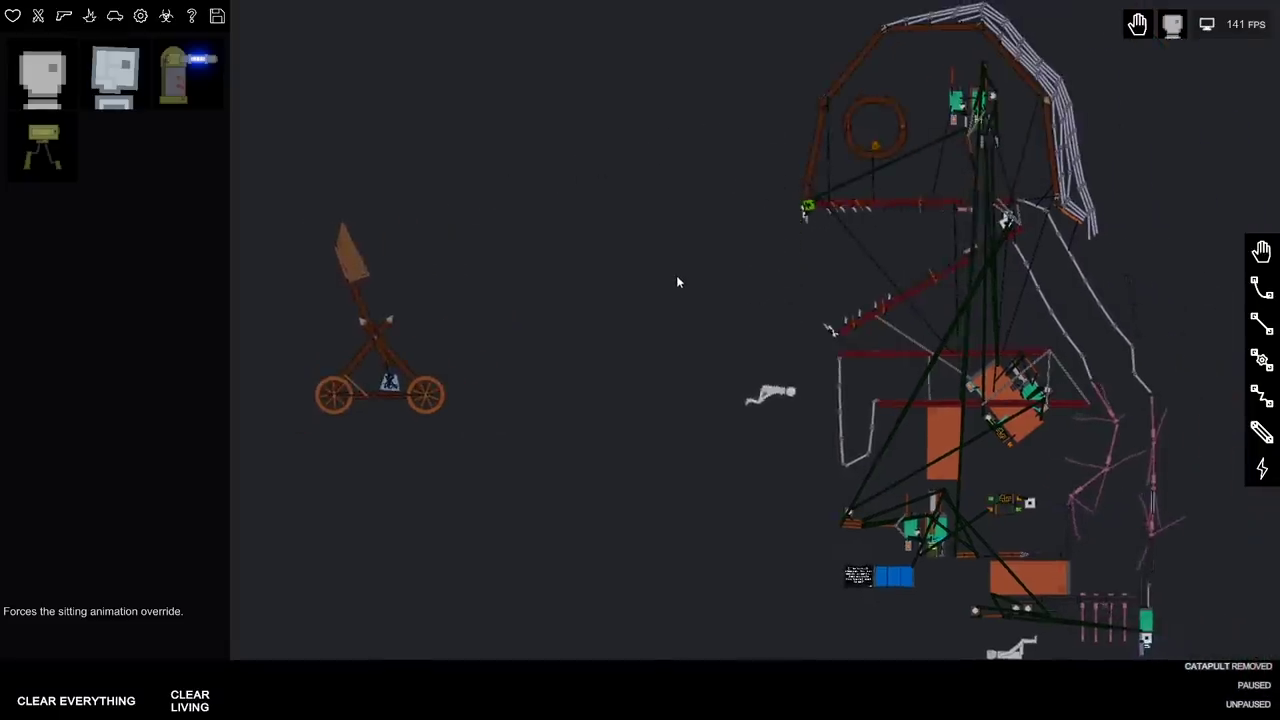
scroll(676, 281, "down", 3)
scroll(656, 424, "up", 3)
scroll(687, 352, "up", 1)
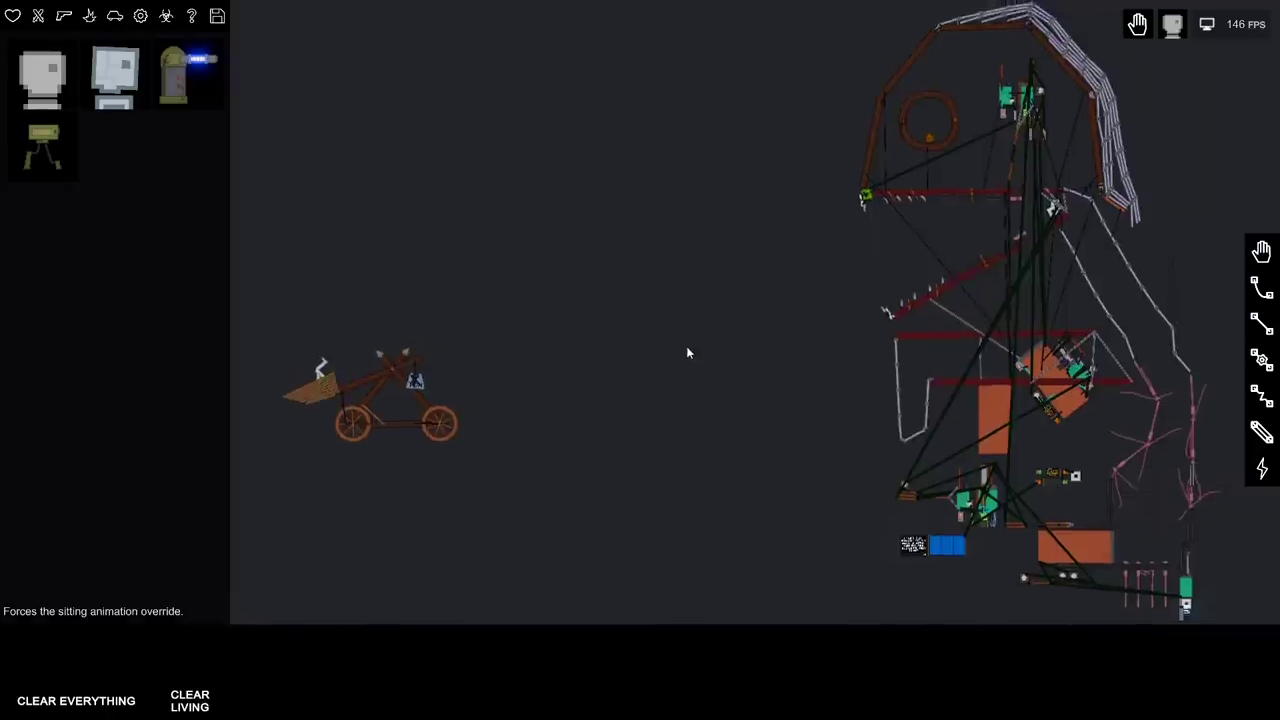
scroll(686, 352, "down", 1)
key("f")
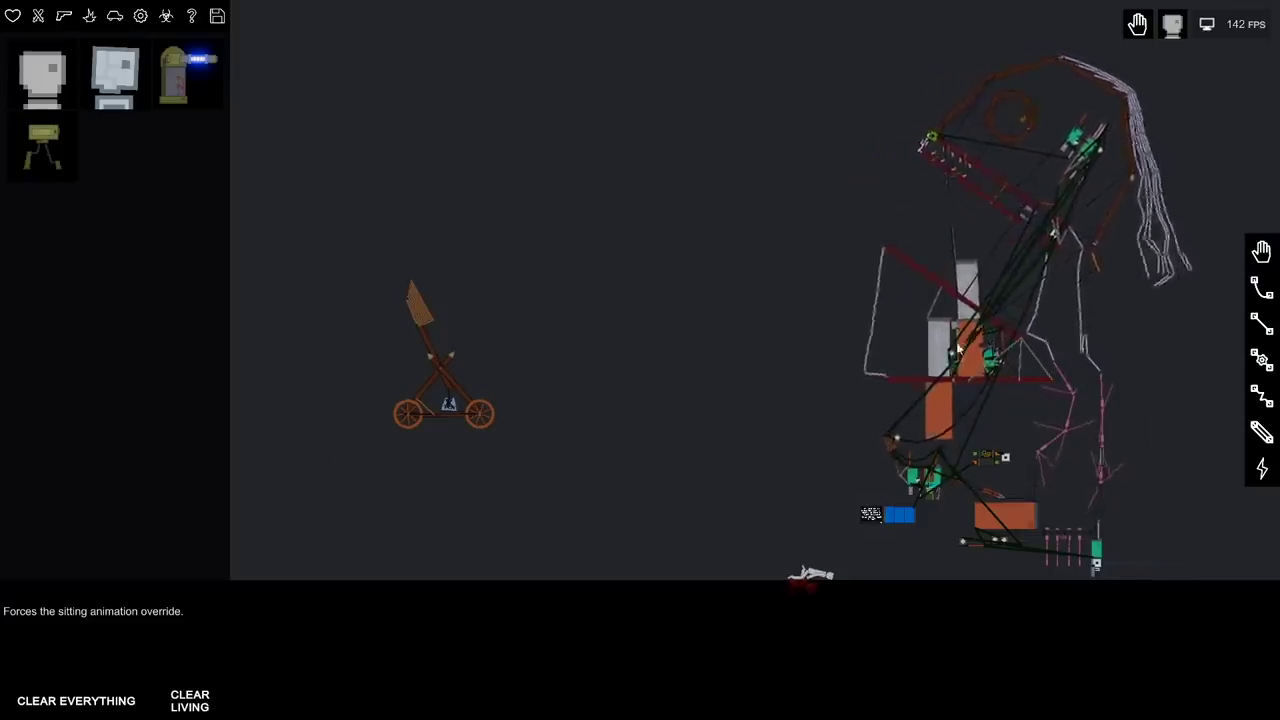
key("ctrl+z")
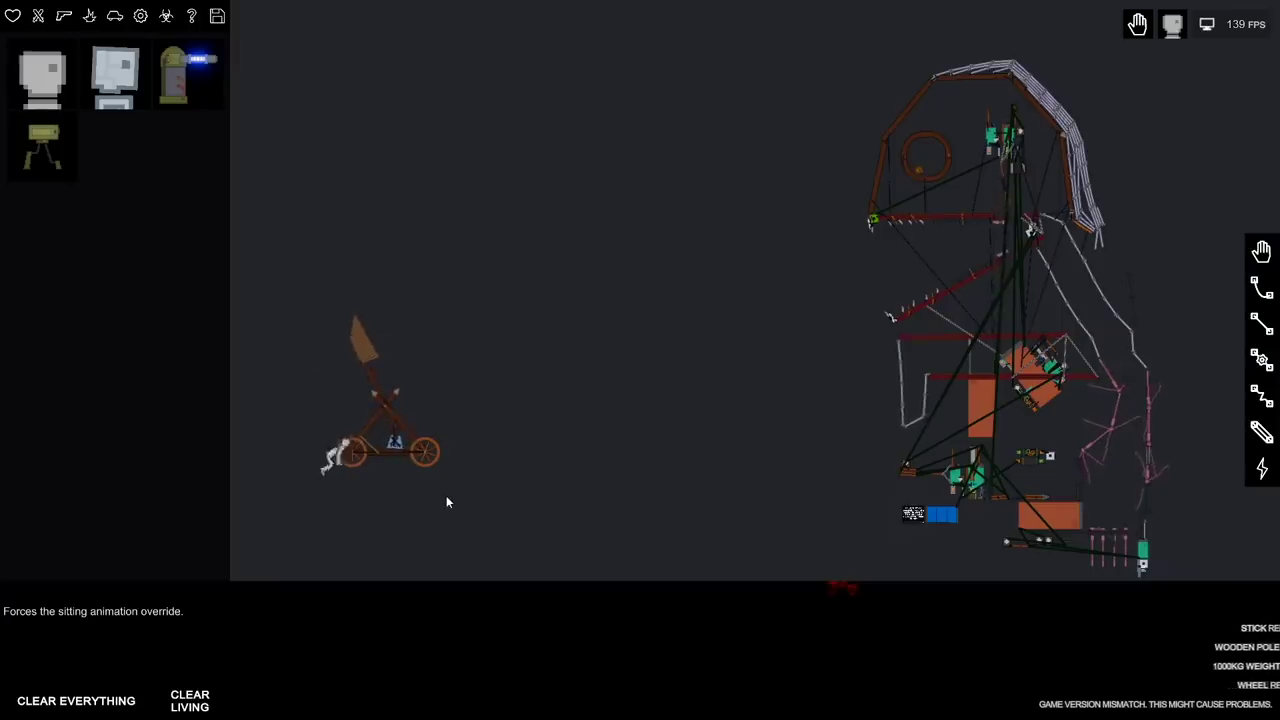
scroll(432, 511, "up", 3)
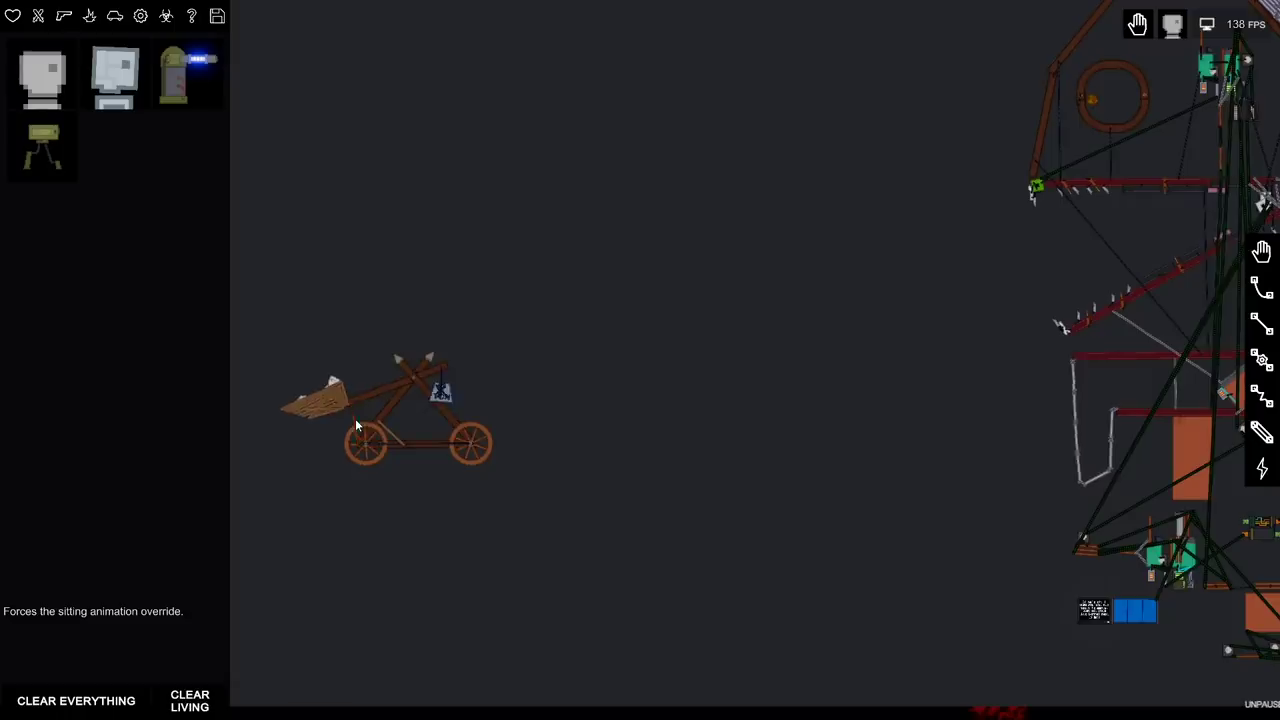
left_click(355, 418)
left_click_drag(845, 330, 845, 277)
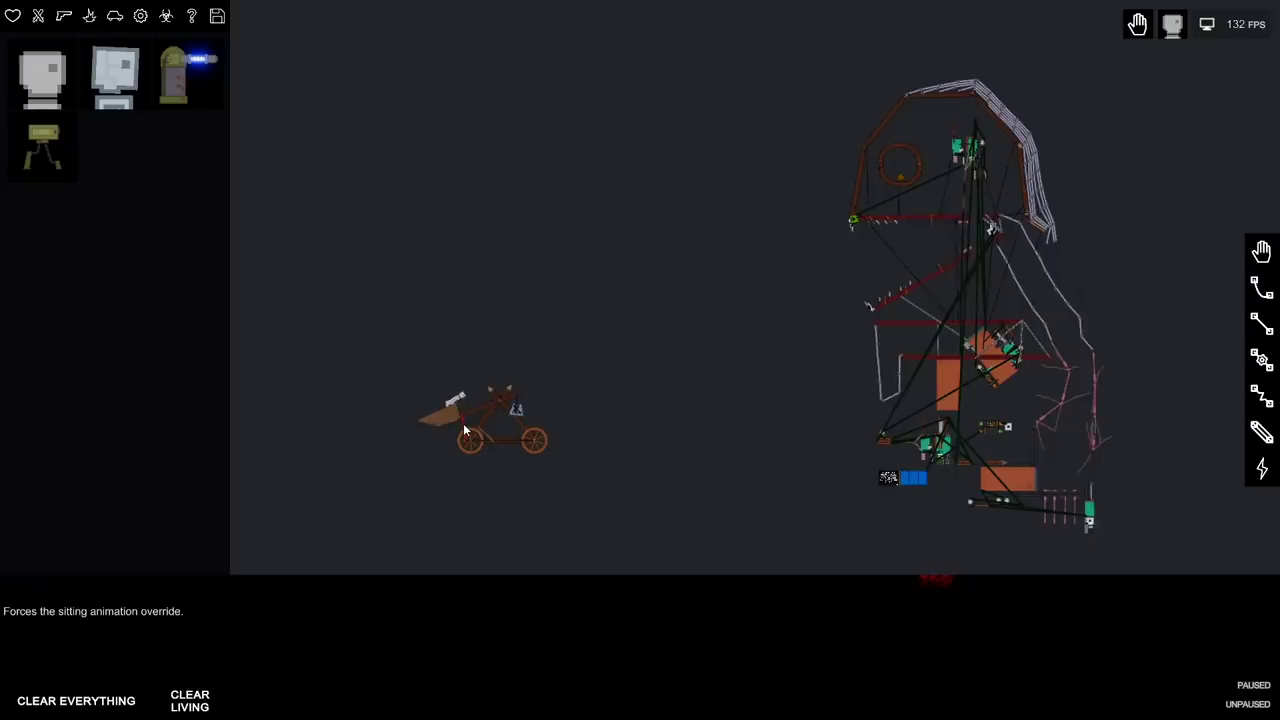
scroll(682, 385, "up", 5)
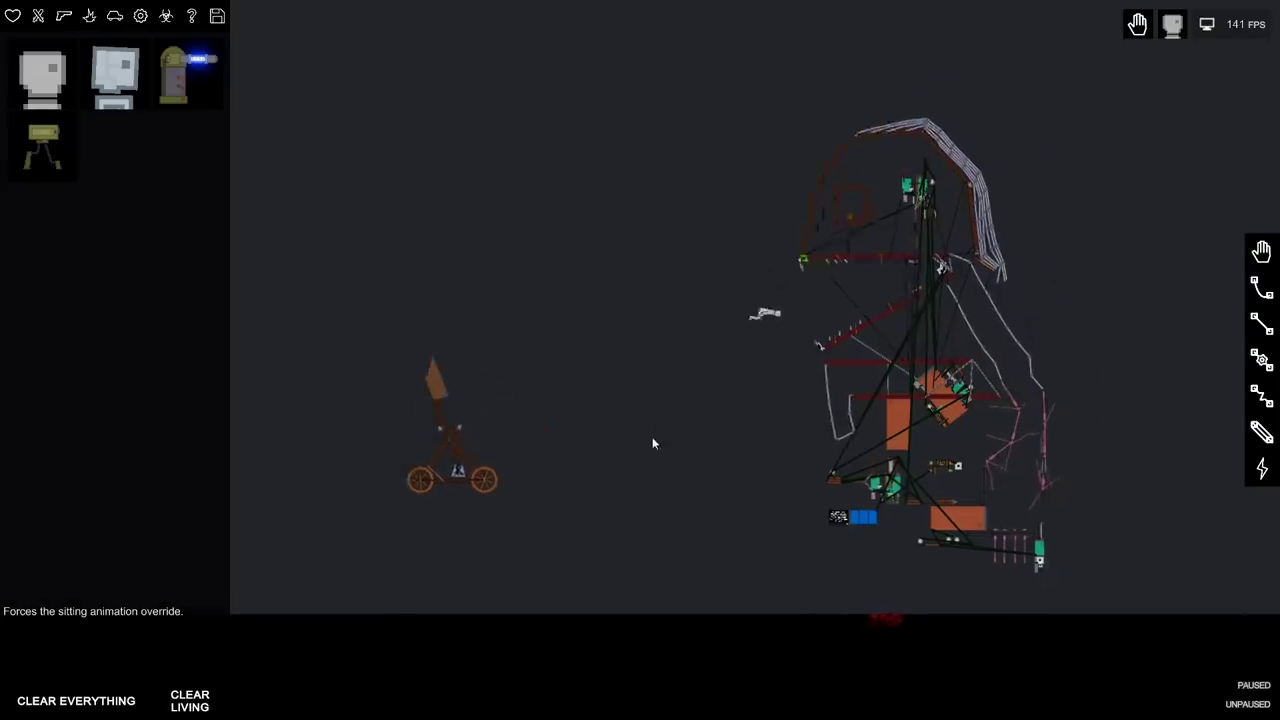
scroll(660, 440, "up", 4)
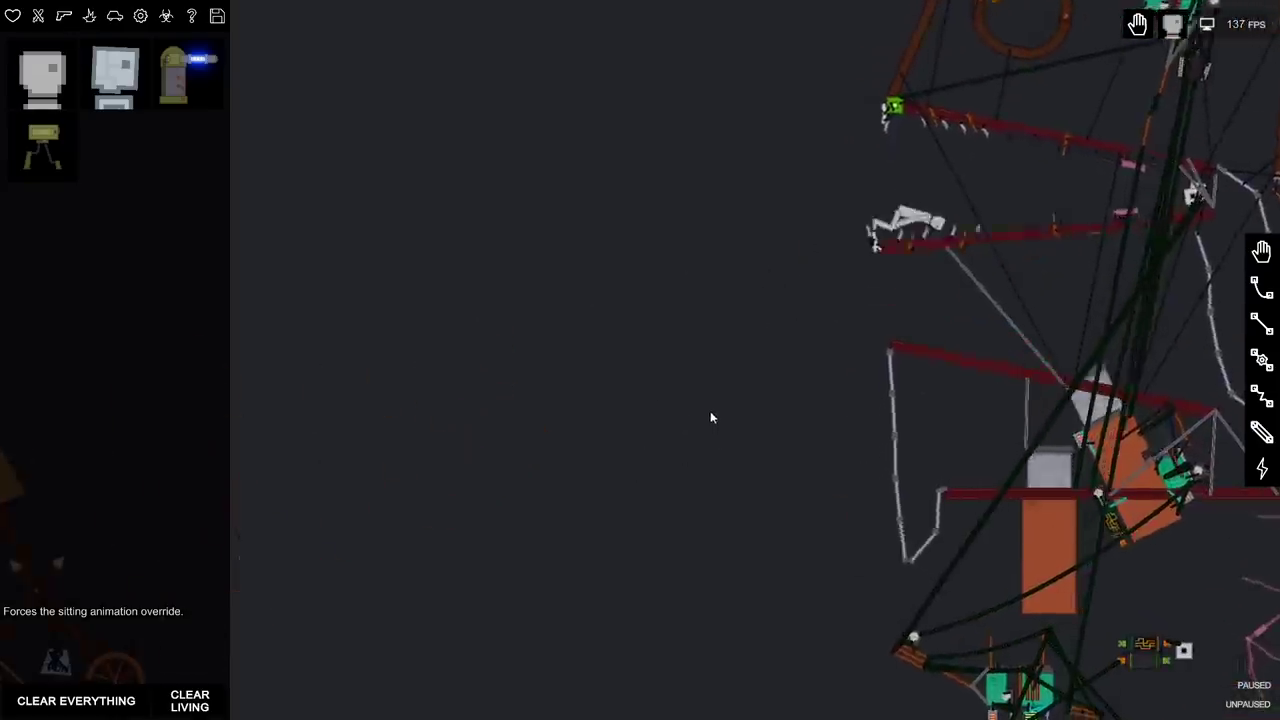
scroll(680, 332, "down", 4)
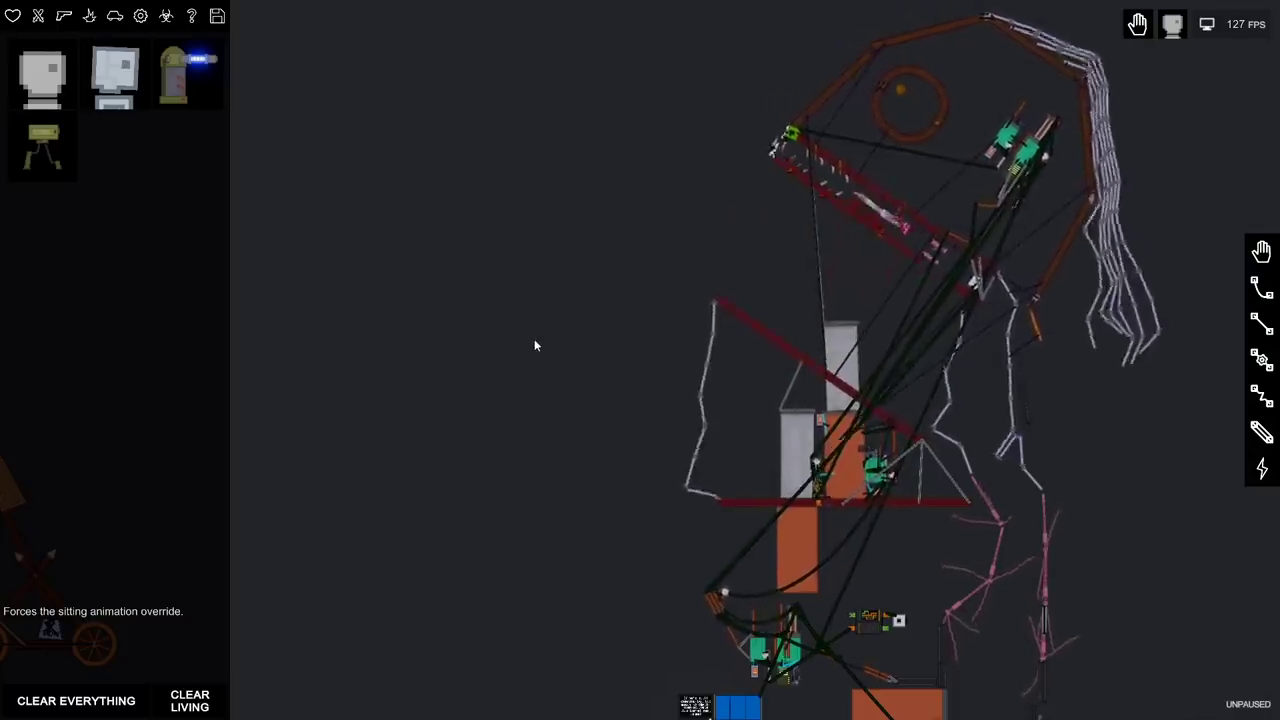
- Follow the ragdoll down into the creature's crushing chamber, then delete everything in the scene
middle_click(563, 343)
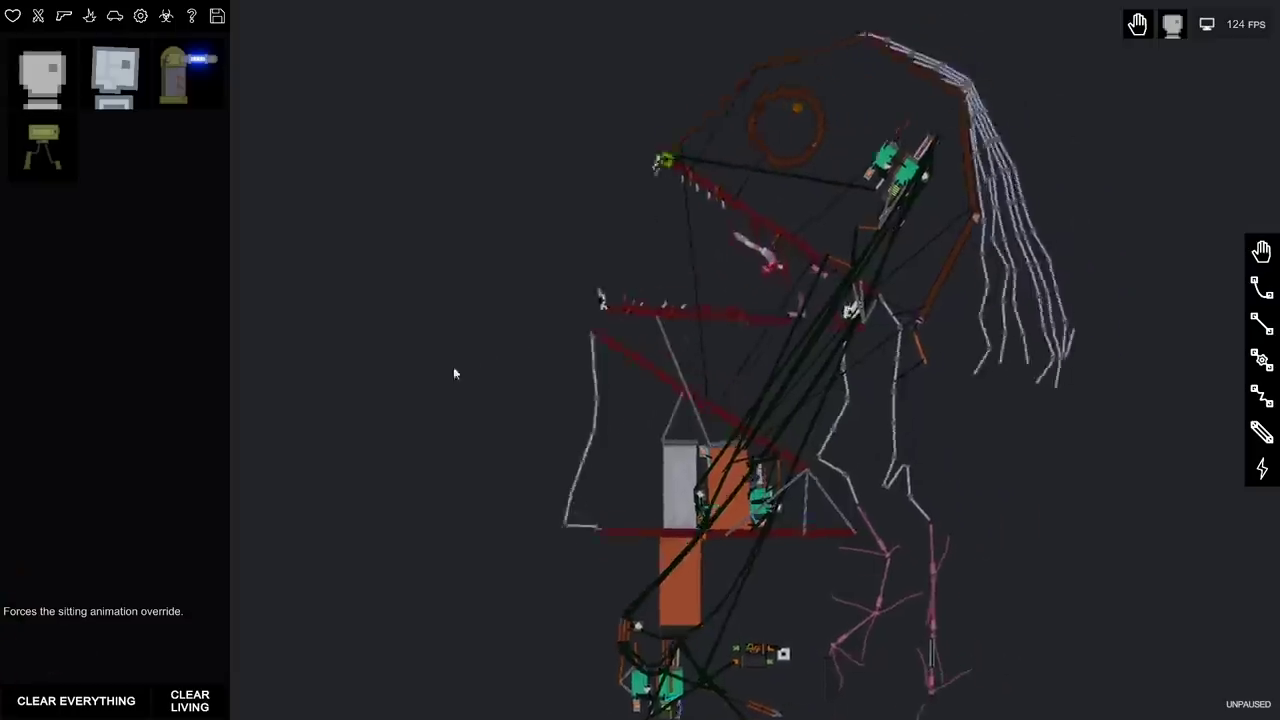
scroll(453, 366, "up", 3)
scroll(500, 370, "up", 2)
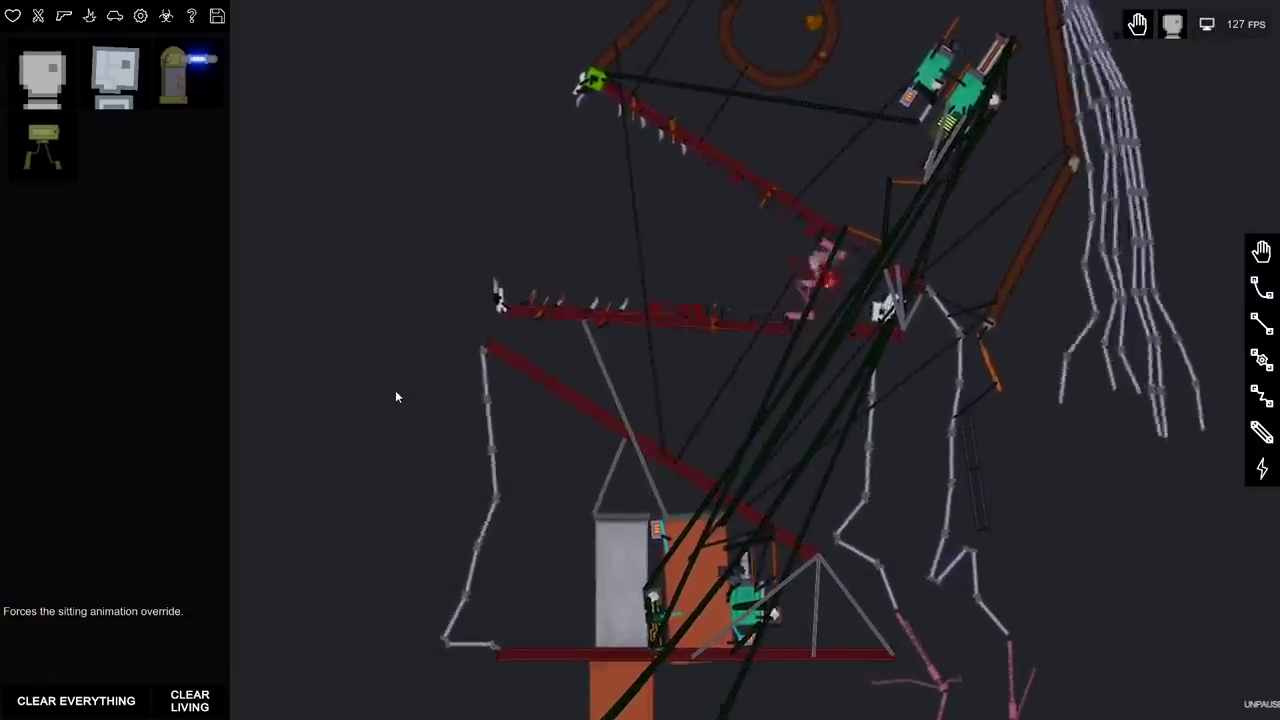
mouse_move(395, 397)
left_mouse_down()
mouse_move(369, 401)
mouse_move(292, 250)
left_mouse_up()
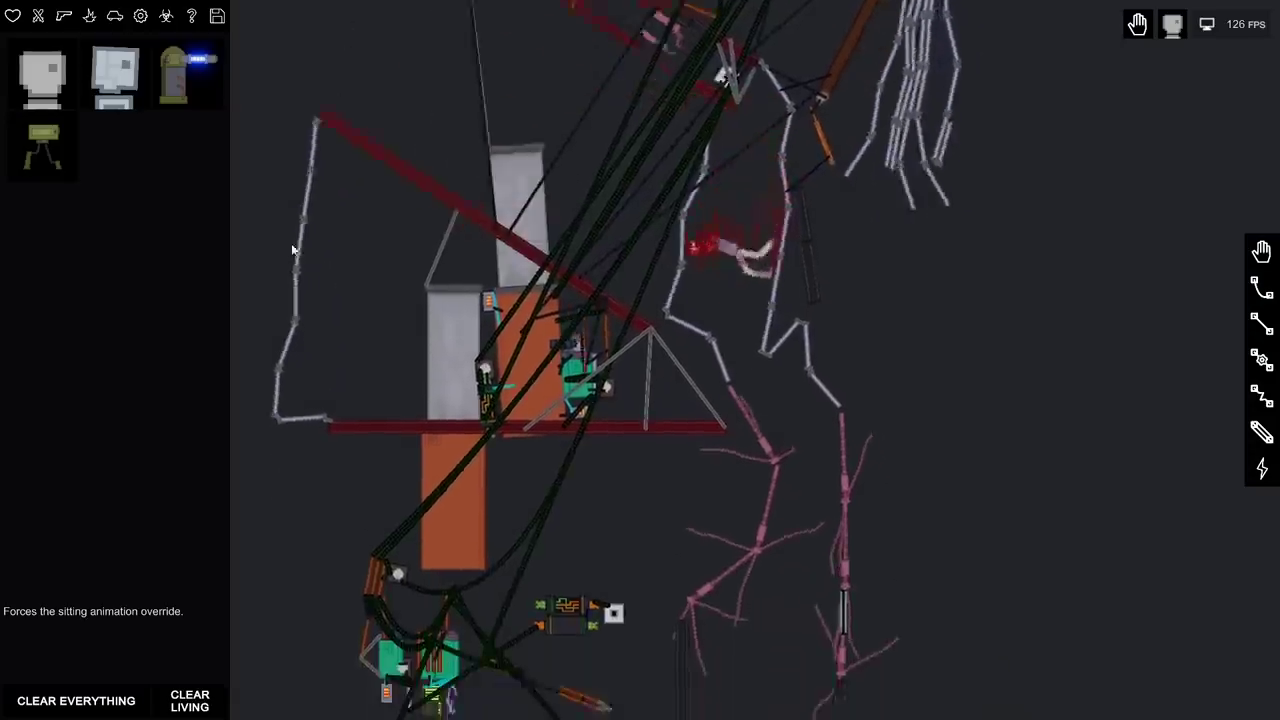
scroll(292, 250, "down", 3)
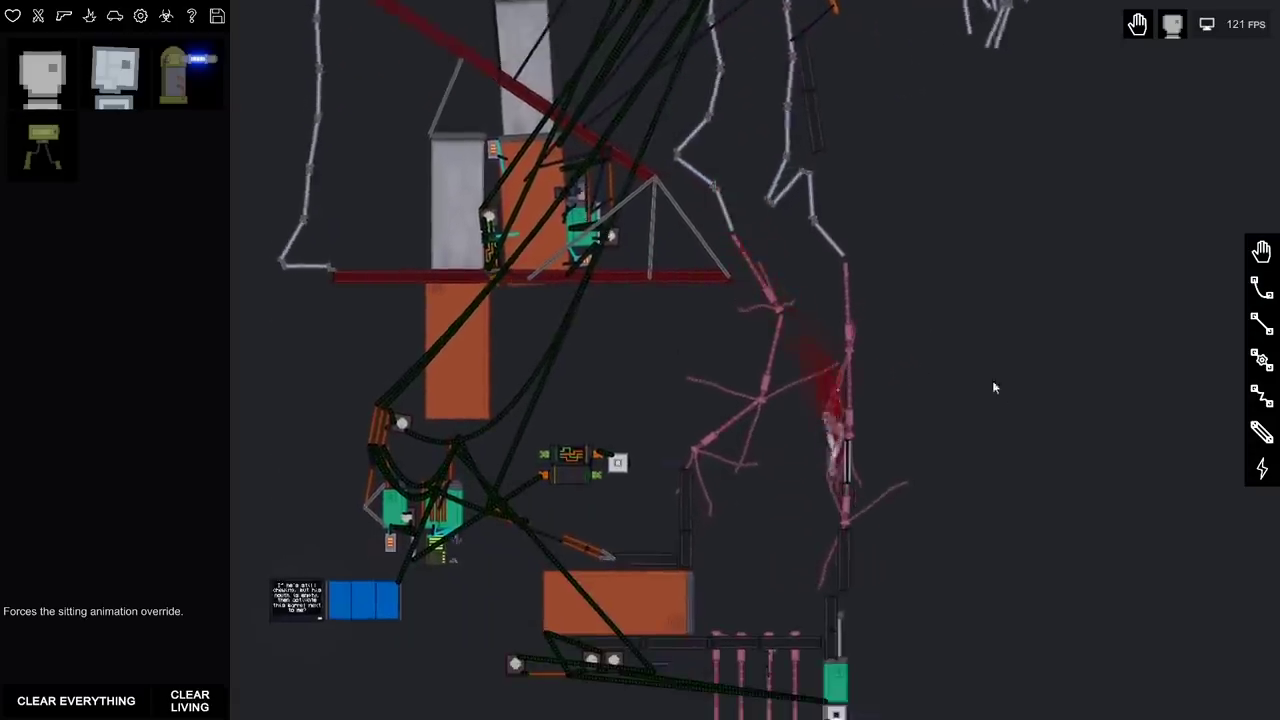
scroll(980, 375, "up", 3)
scroll(950, 300, "up", 2)
scroll(914, 236, "up", 3)
scroll(978, 300, "down", 2)
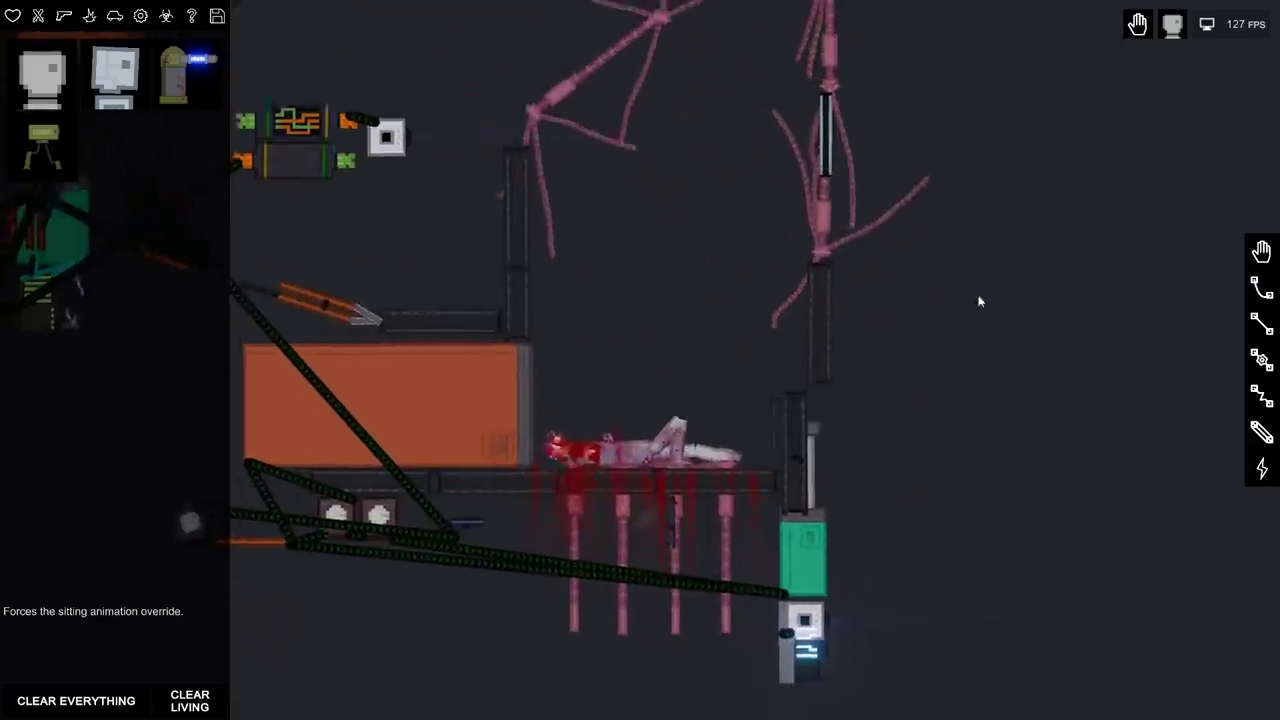
scroll(980, 340, "down", 1)
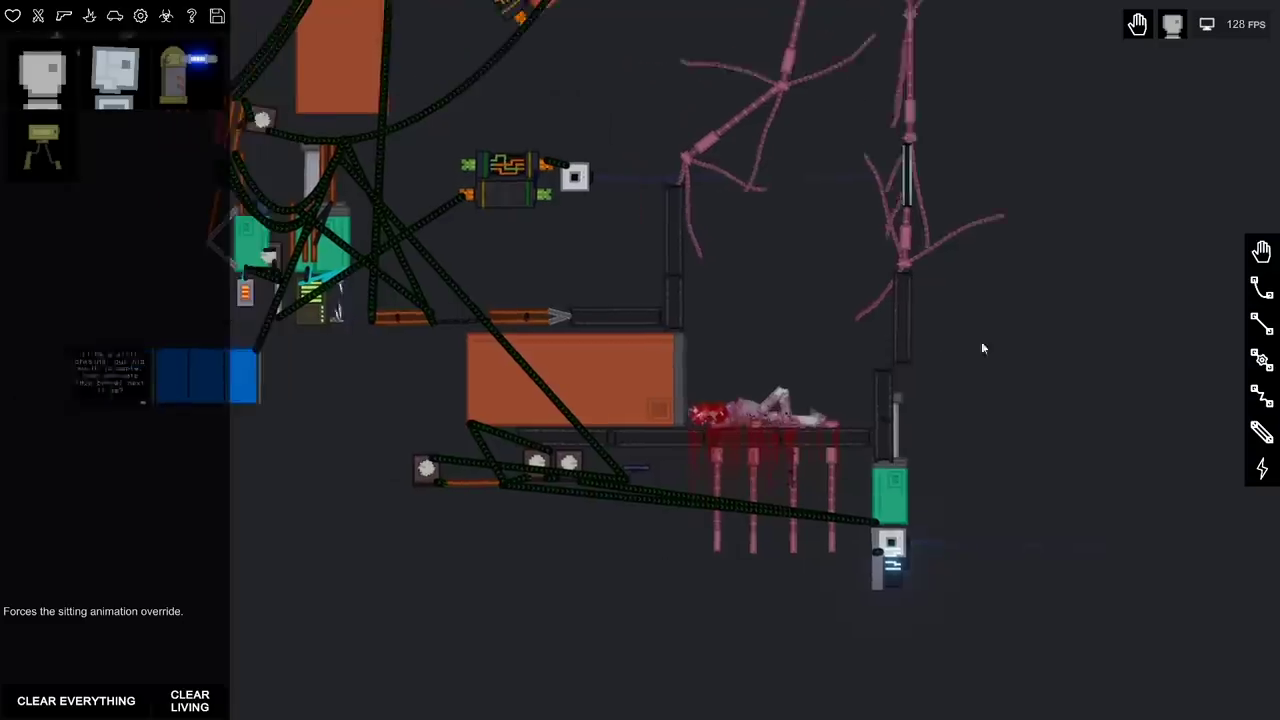
scroll(981, 347, "down", 2)
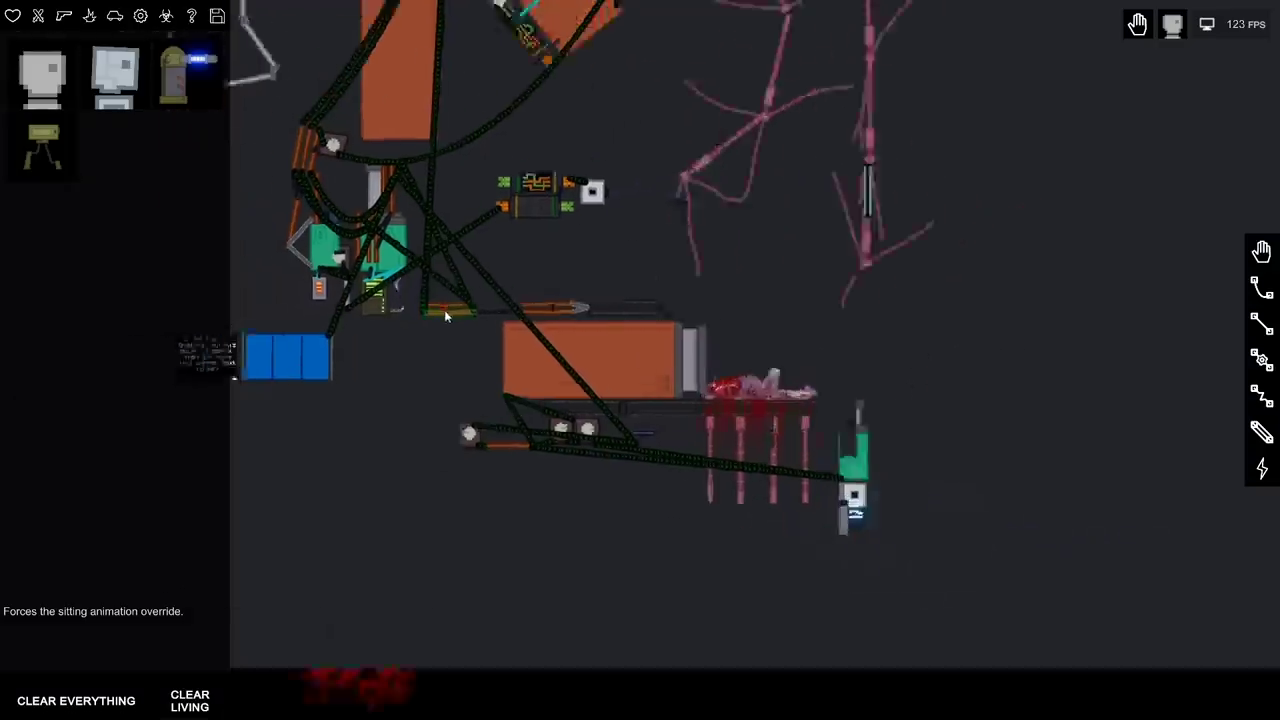
left_click_drag(700, 400, 450, 347)
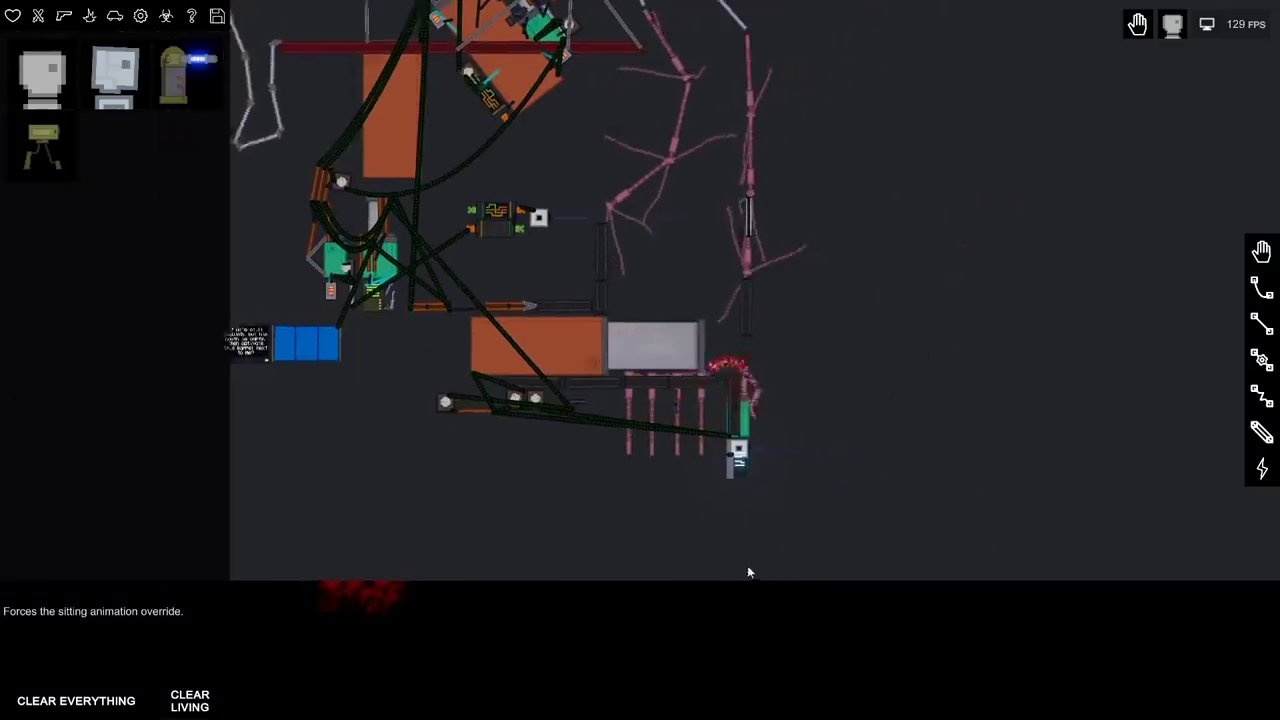
left_click_drag(770, 570, 725, 548)
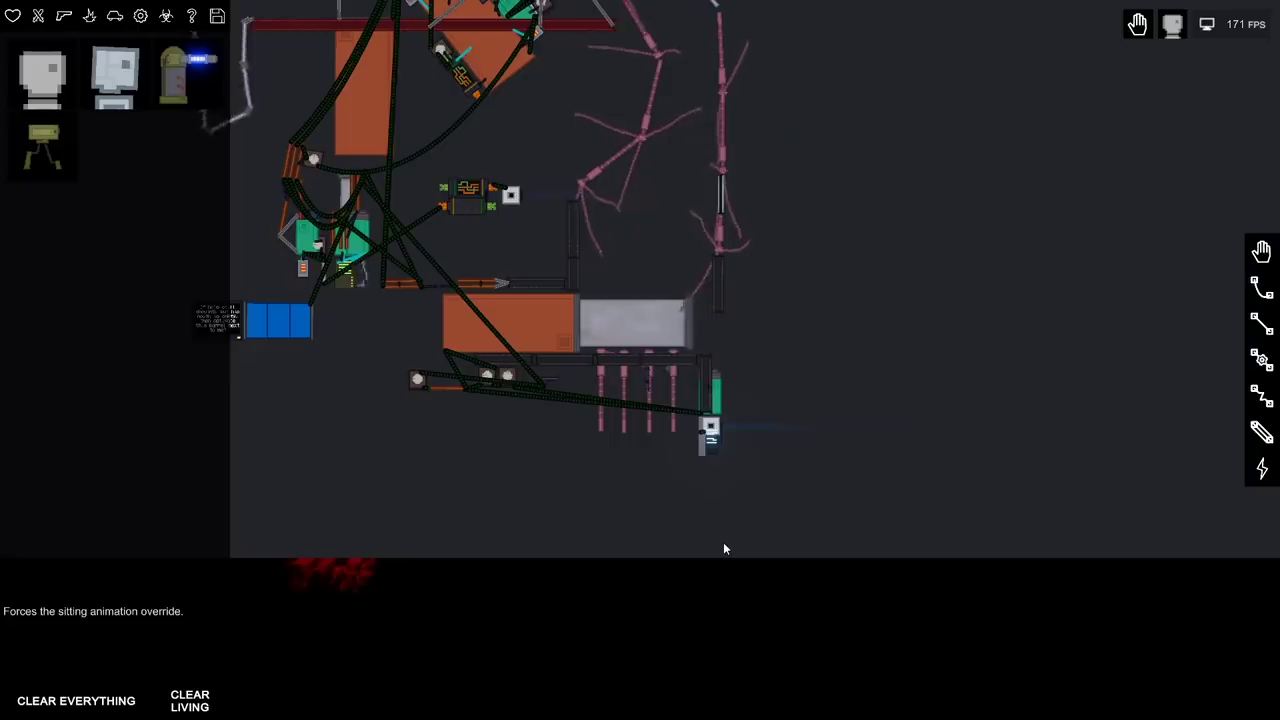
scroll(672, 441, "up", 1)
key("Delete")
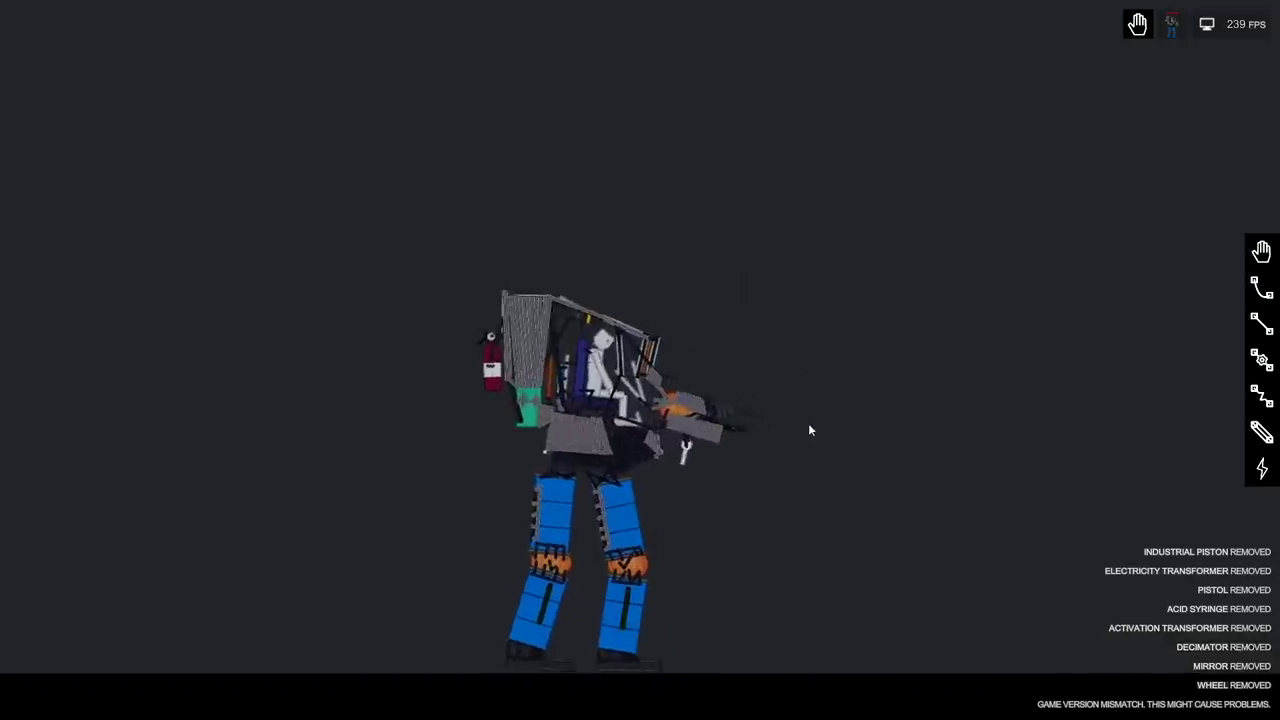
scroll(754, 514, "up", 2)
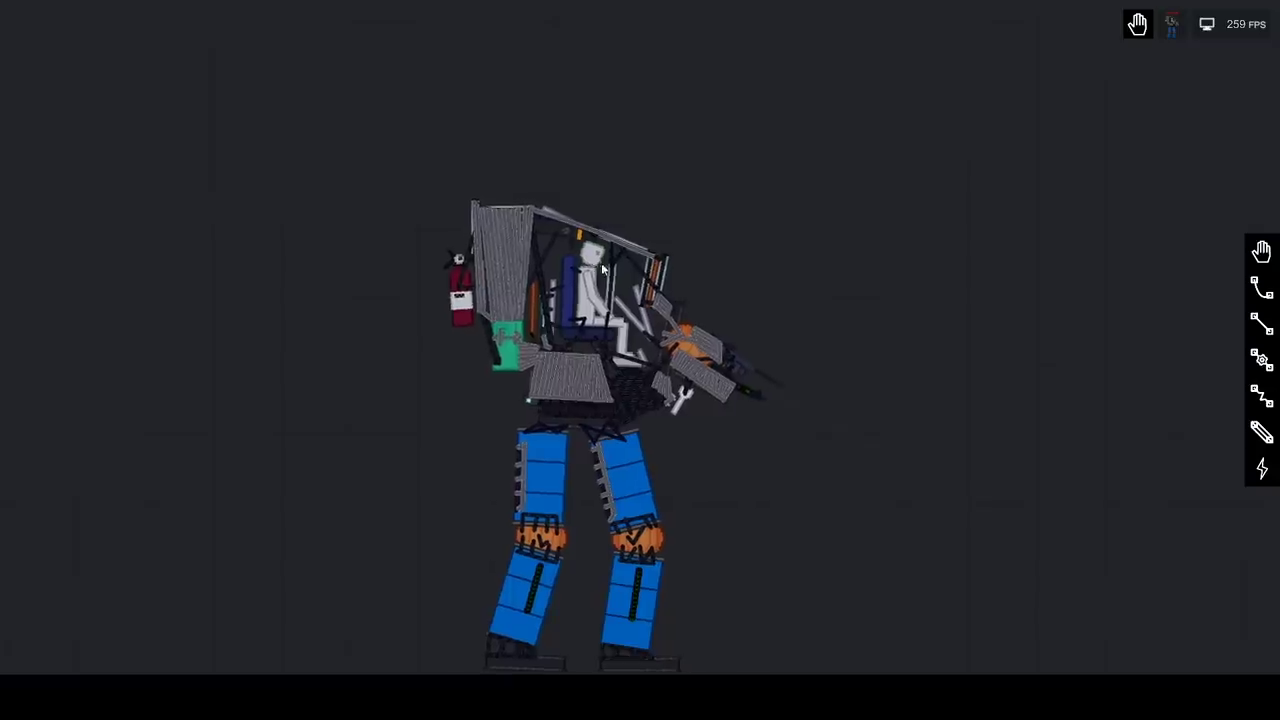
- Drag a gun up onto the top of the mech's cockpit
left_click_drag(510, 350, 527, 183)
scroll(814, 458, "up", 6)
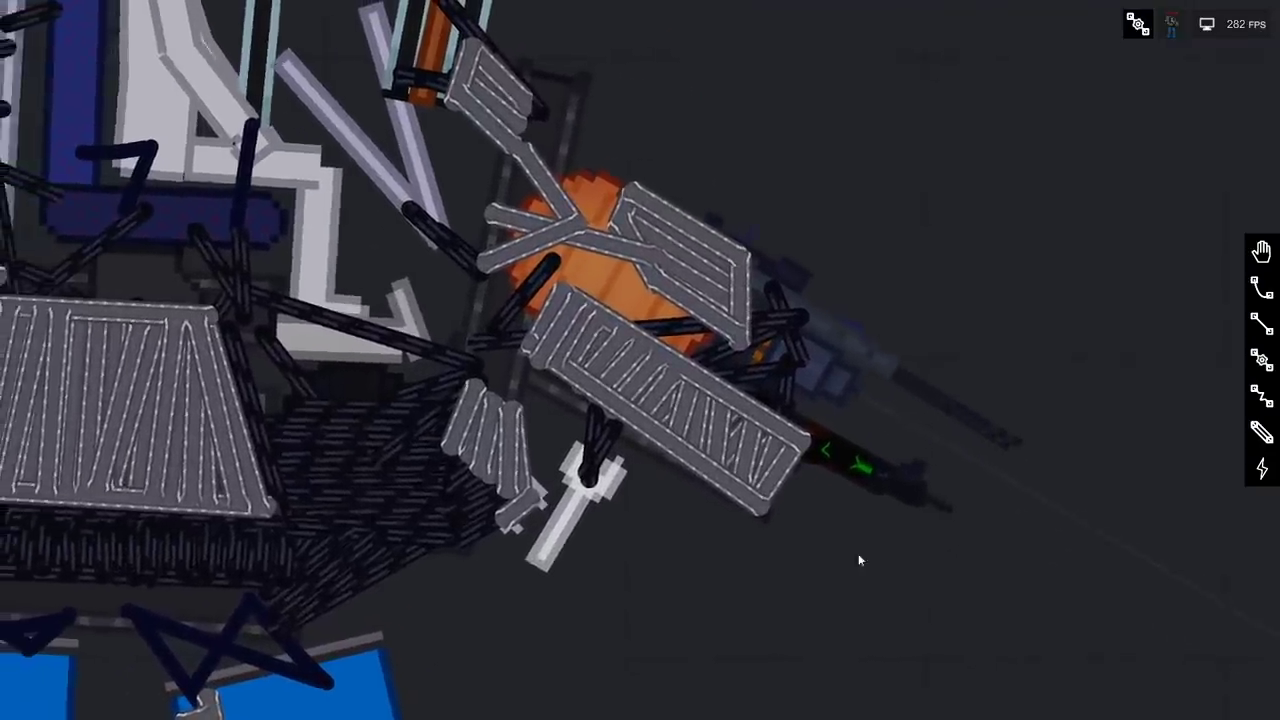
- With the Drag tool, select the mech's rifle and swing the gun assembly down-right
left_click(1261, 251)
left_click(805, 450)
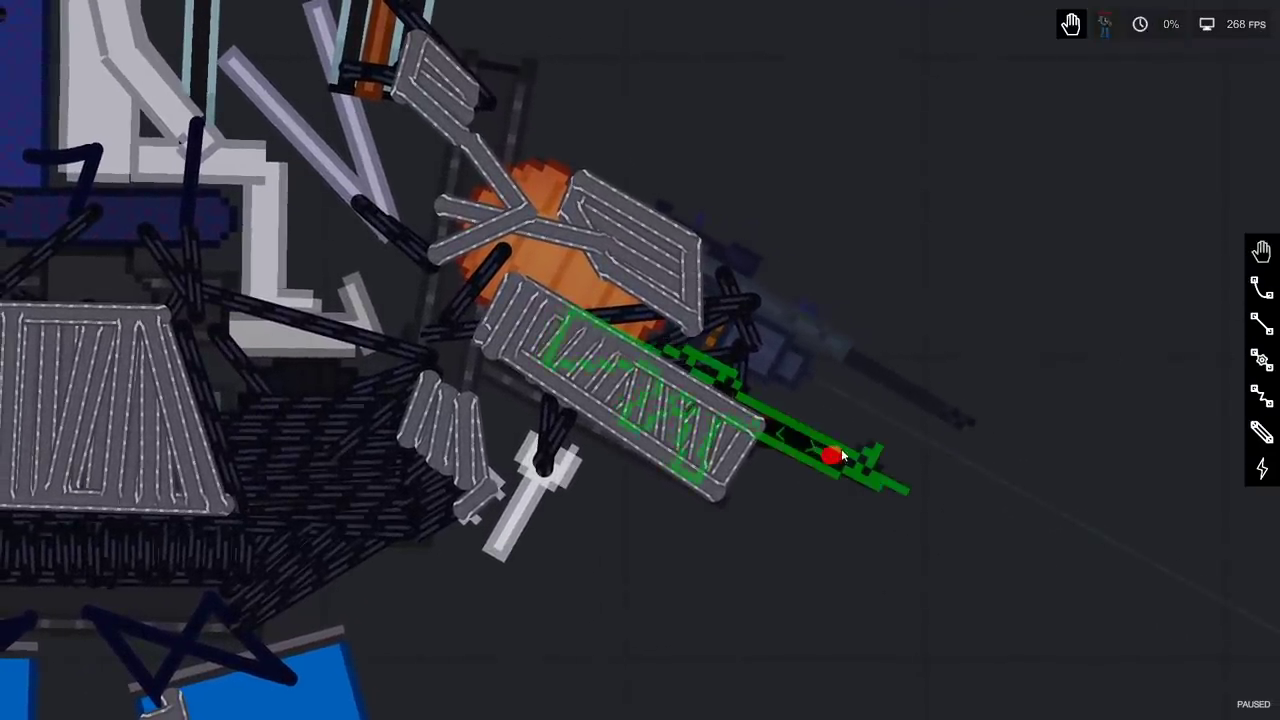
left_click_drag(917, 428, 715, 268)
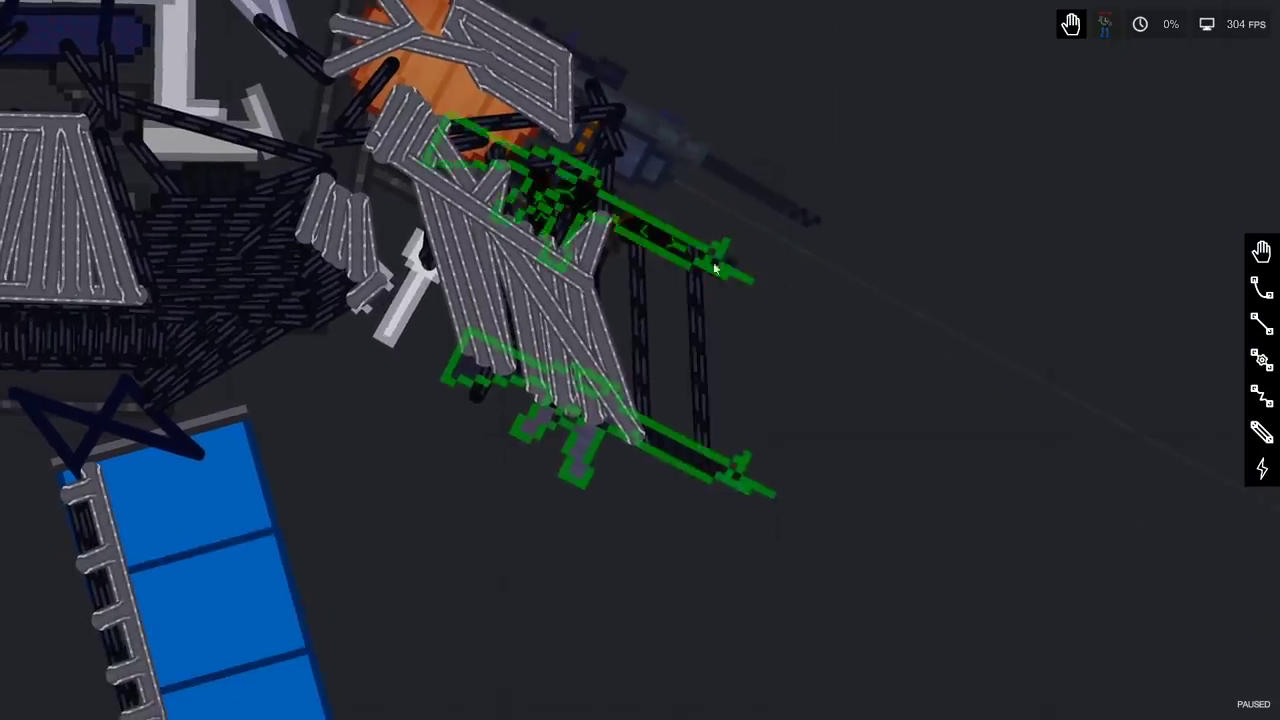
left_click_drag(1034, 518, 673, 674)
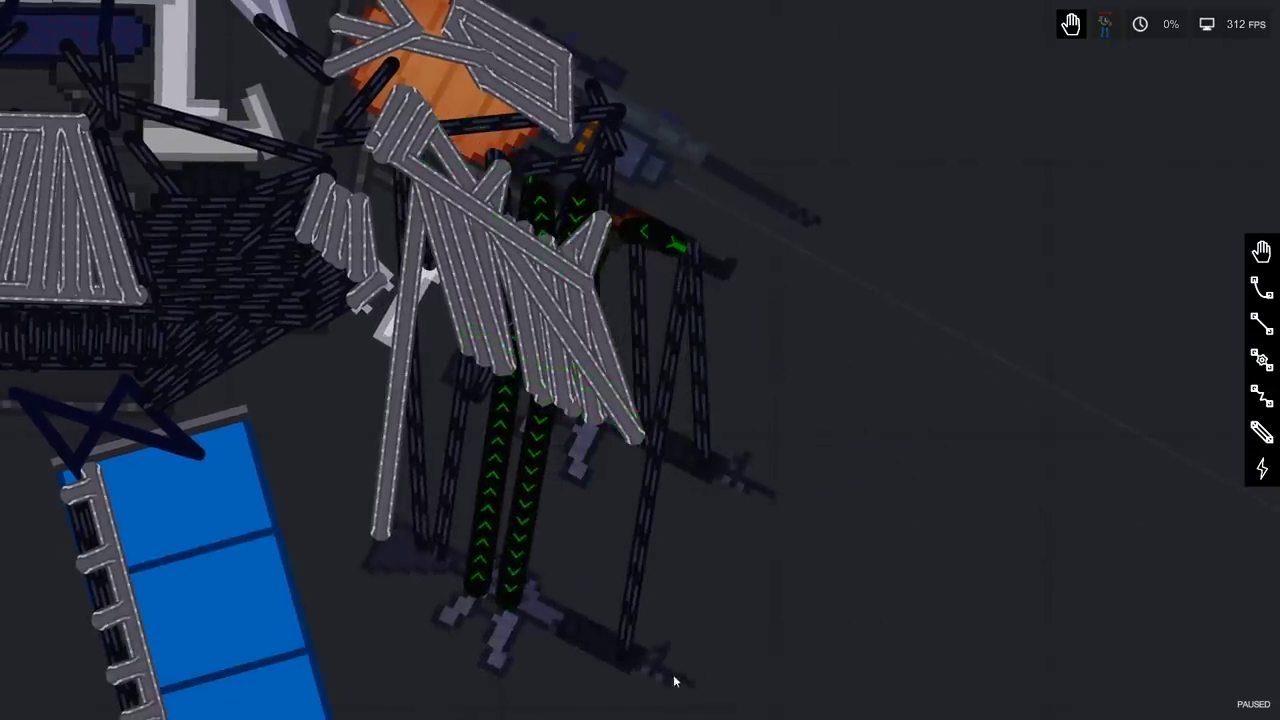
left_click_drag(1184, 645, 864, 659)
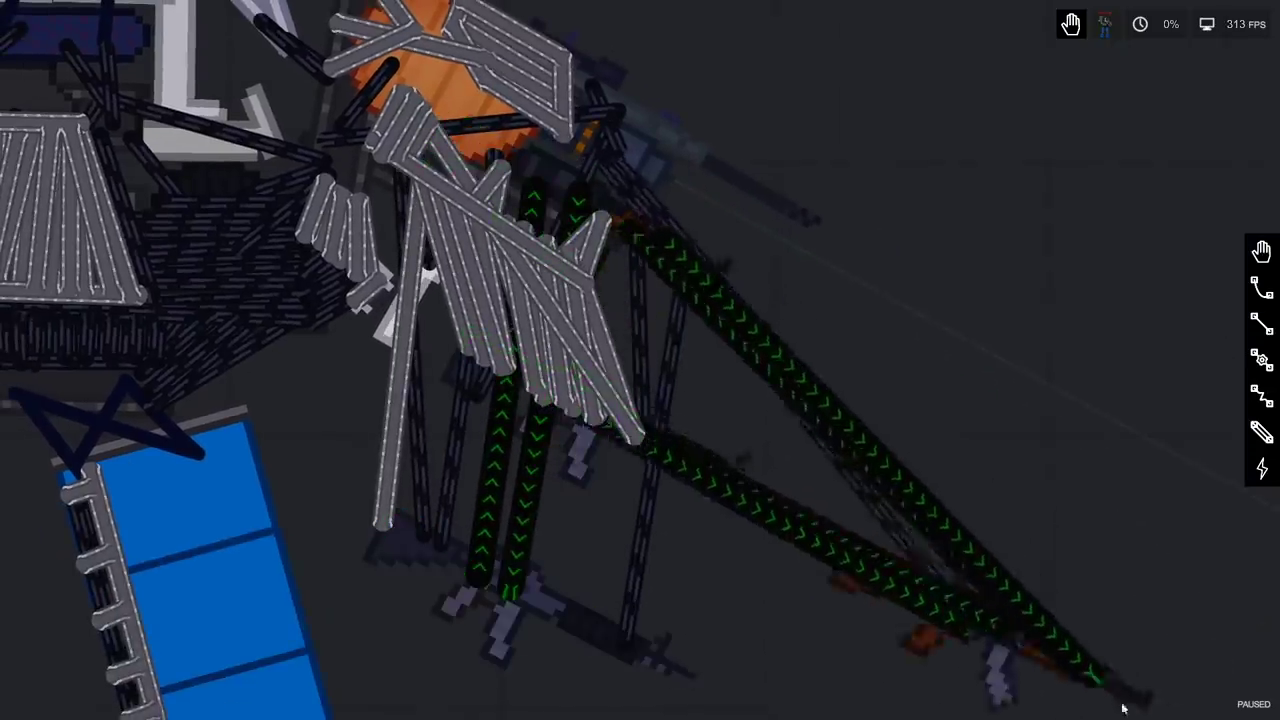
left_click_drag(715, 321, 1168, 533)
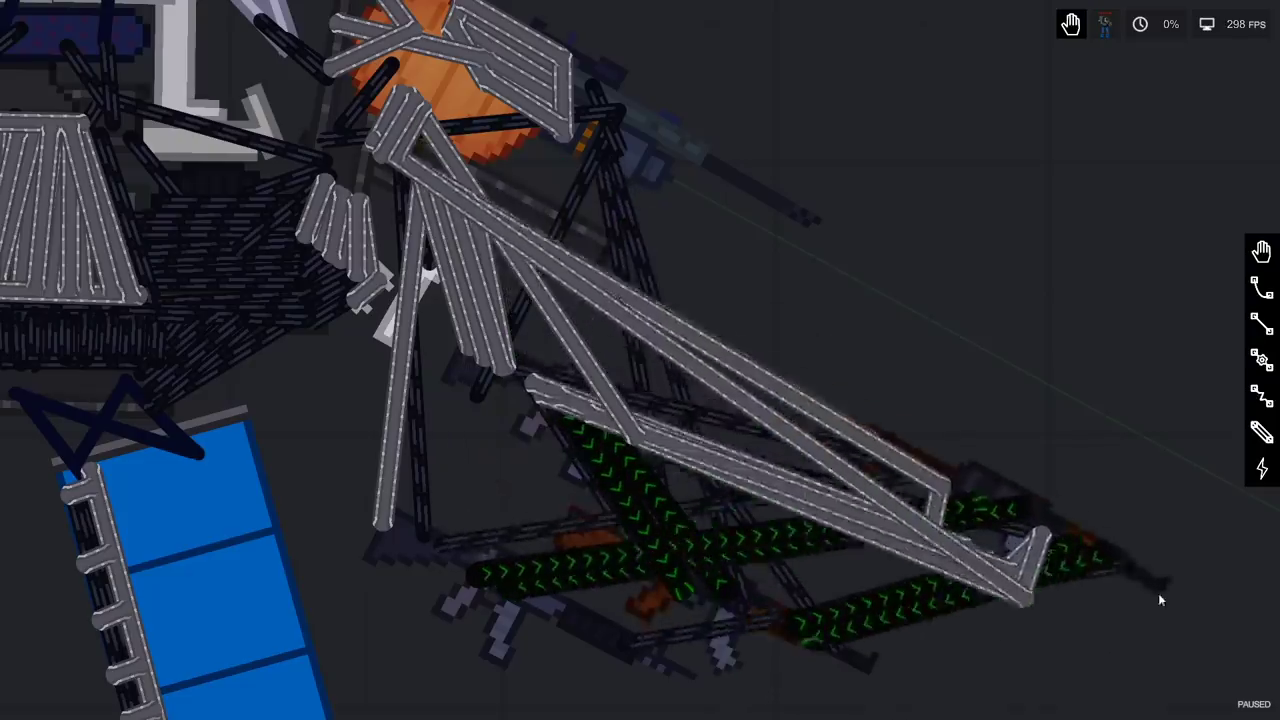
scroll(1163, 624, "down", 3)
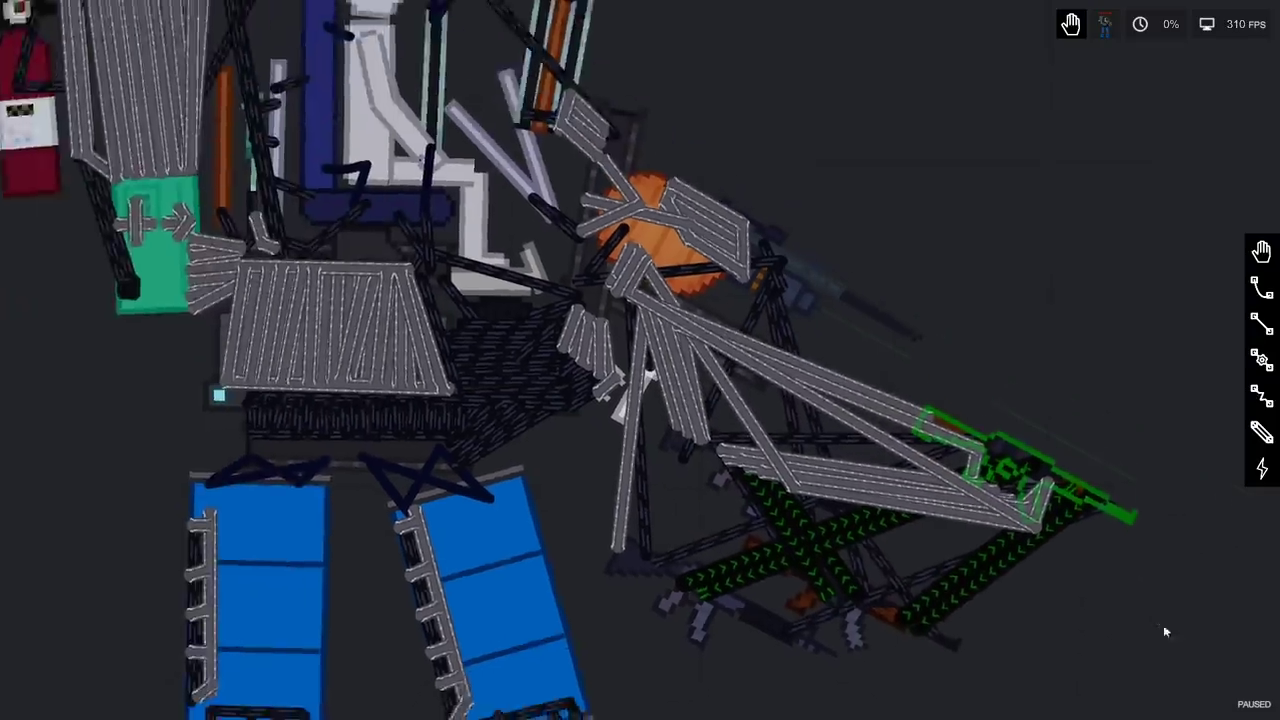
scroll(977, 486, "up", 1)
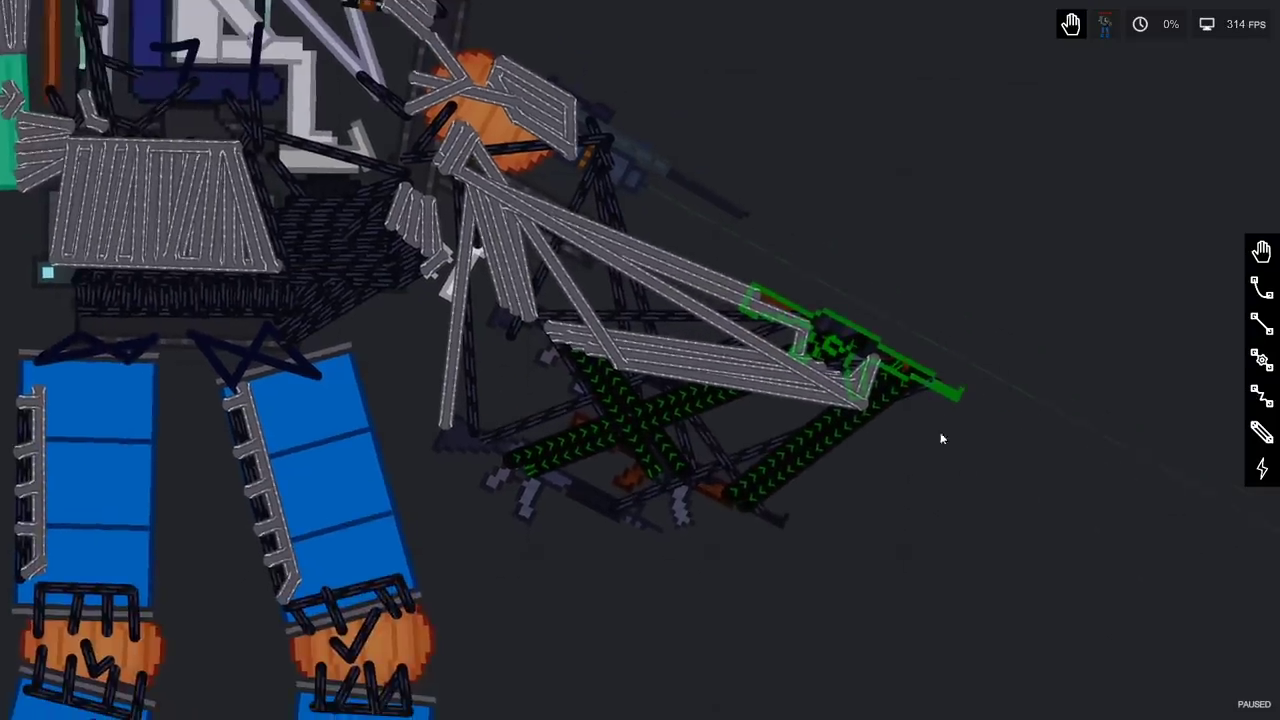
- Adjust the gun arm, brace it with a strut from the torso, and briefly test it
mouse_move(934, 395)
left_mouse_down()
mouse_move(808, 667)
mouse_move(988, 431)
left_mouse_up()
left_click(640, 507)
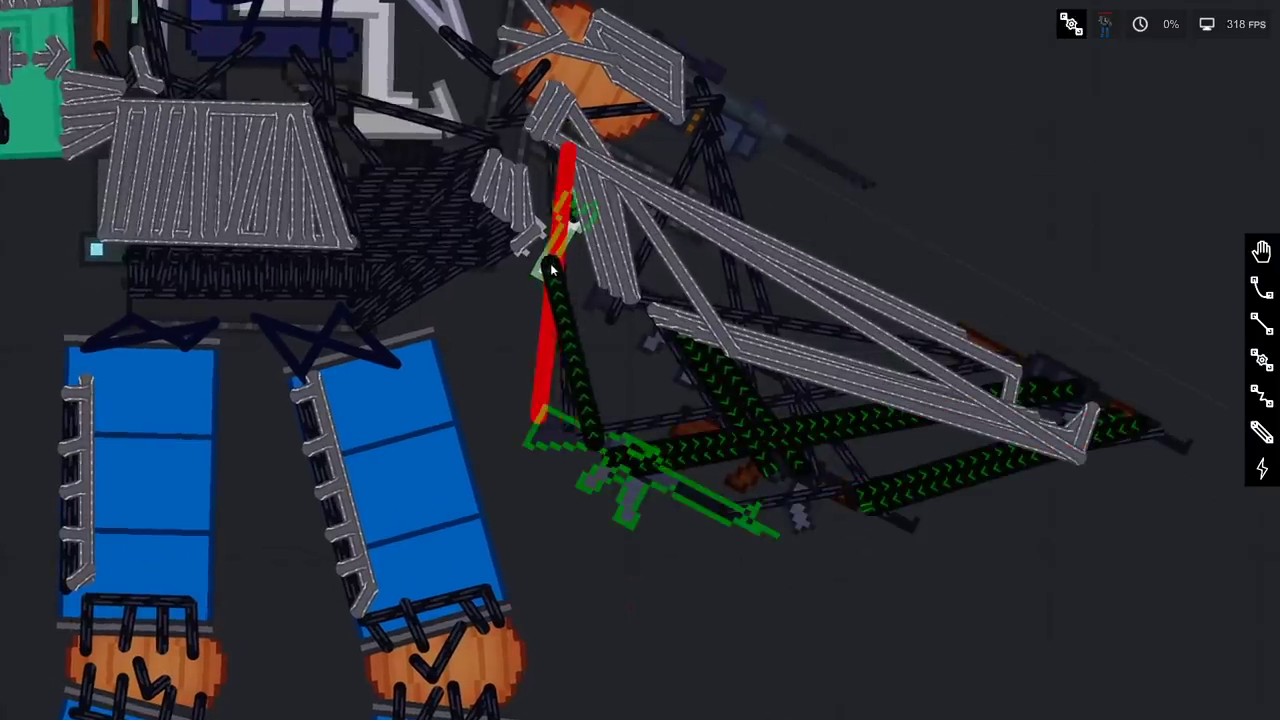
mouse_move(575, 232)
left_mouse_down()
mouse_move(602, 300)
mouse_move(588, 296)
left_mouse_up()
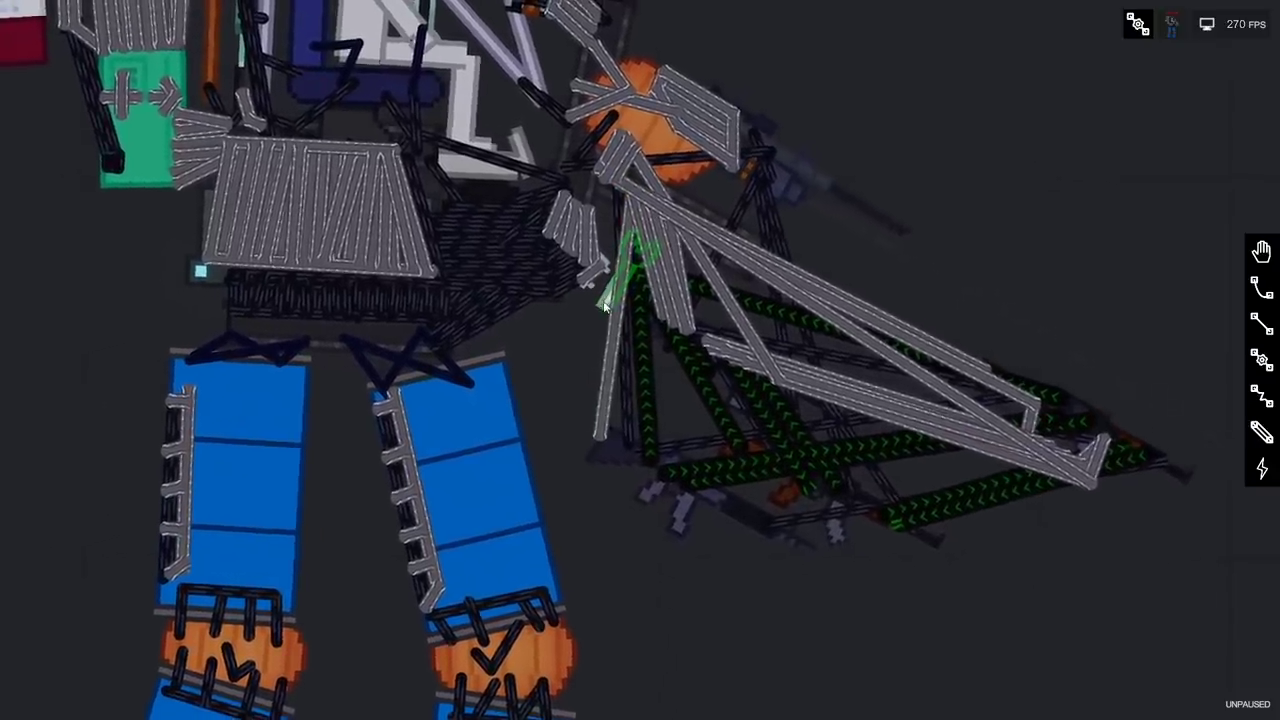
key("space")
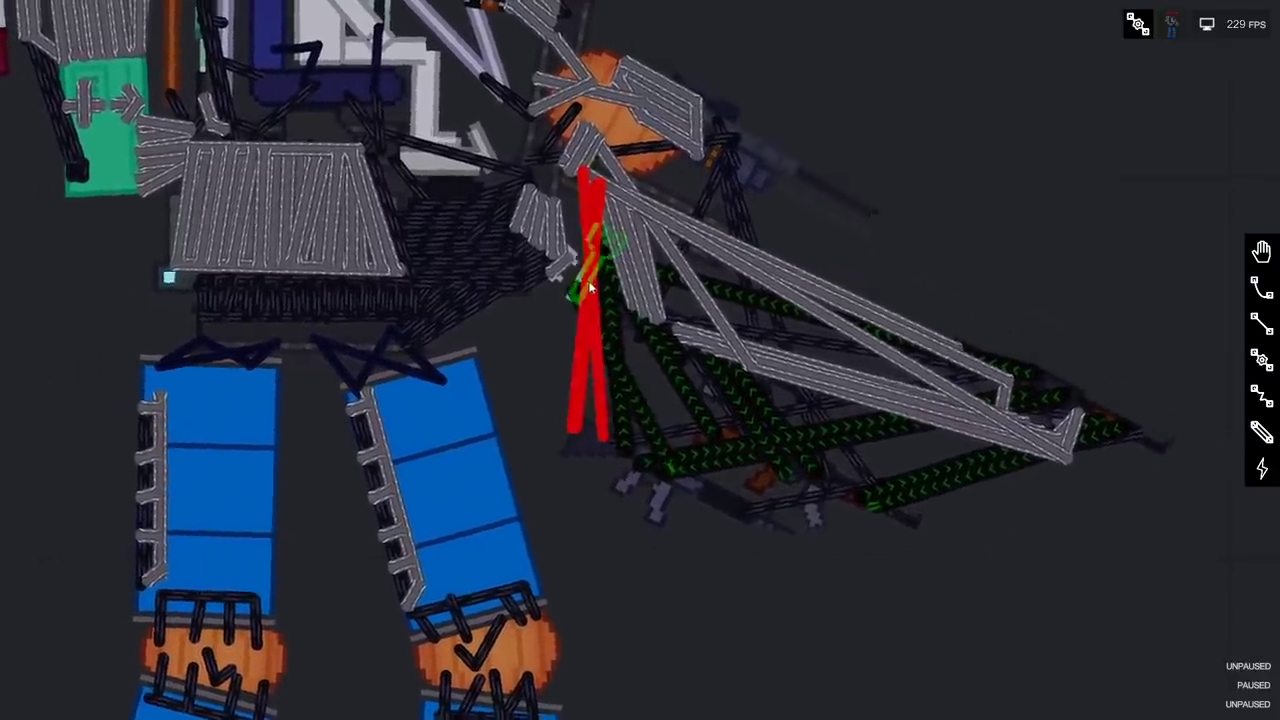
key("space")
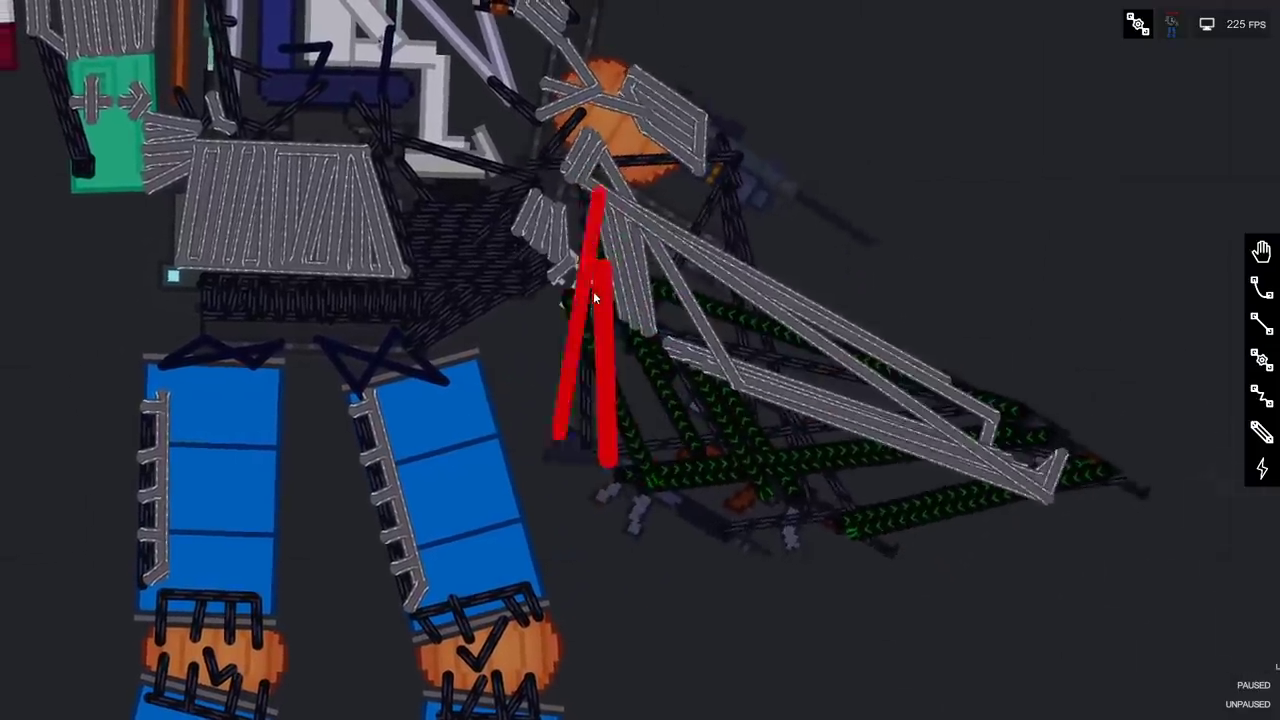
scroll(748, 458, "down", 5)
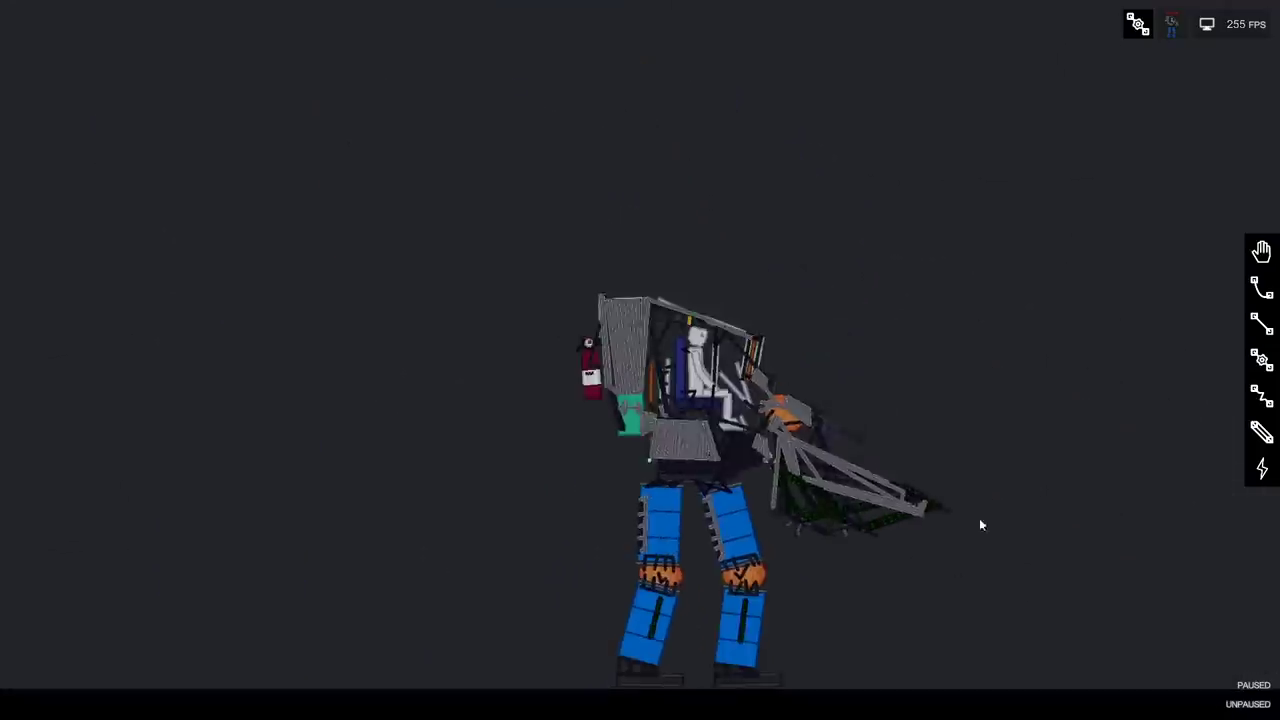
scroll(979, 518, "up", 5)
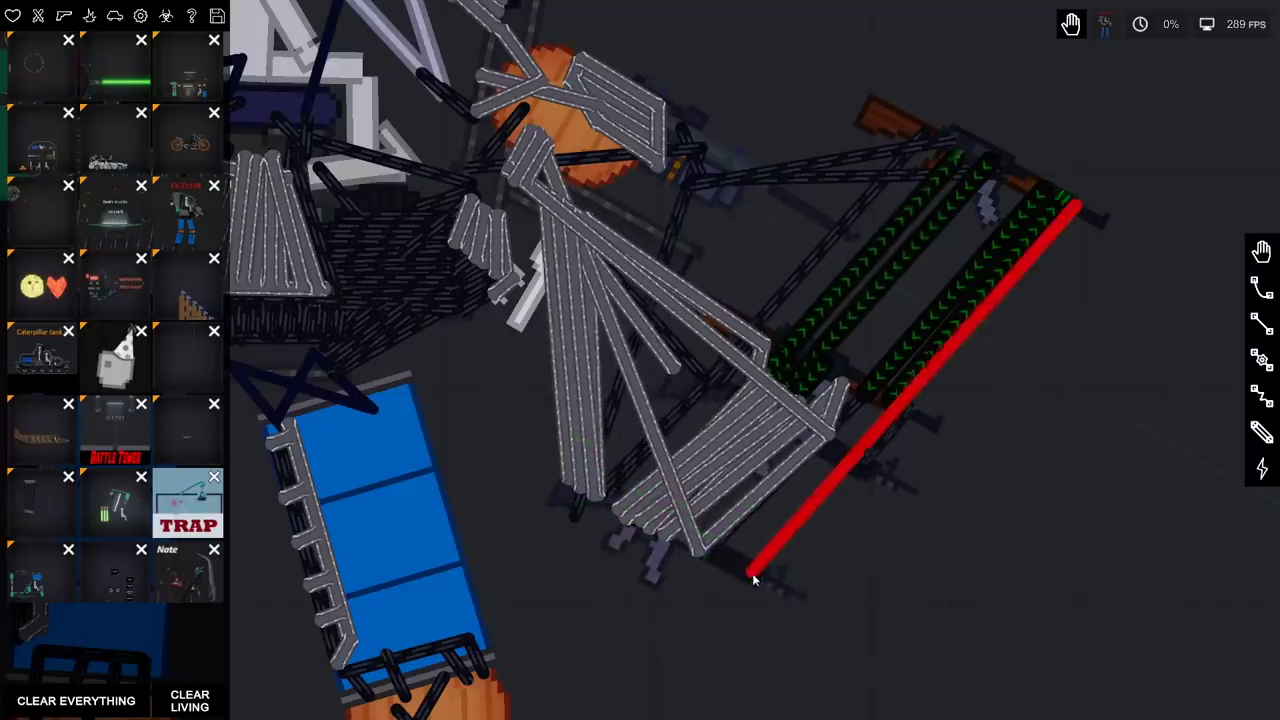
- Move the rifle to the arm's end, deselect it, and run the mech to watch it fire
left_click_drag(874, 462, 980, 562)
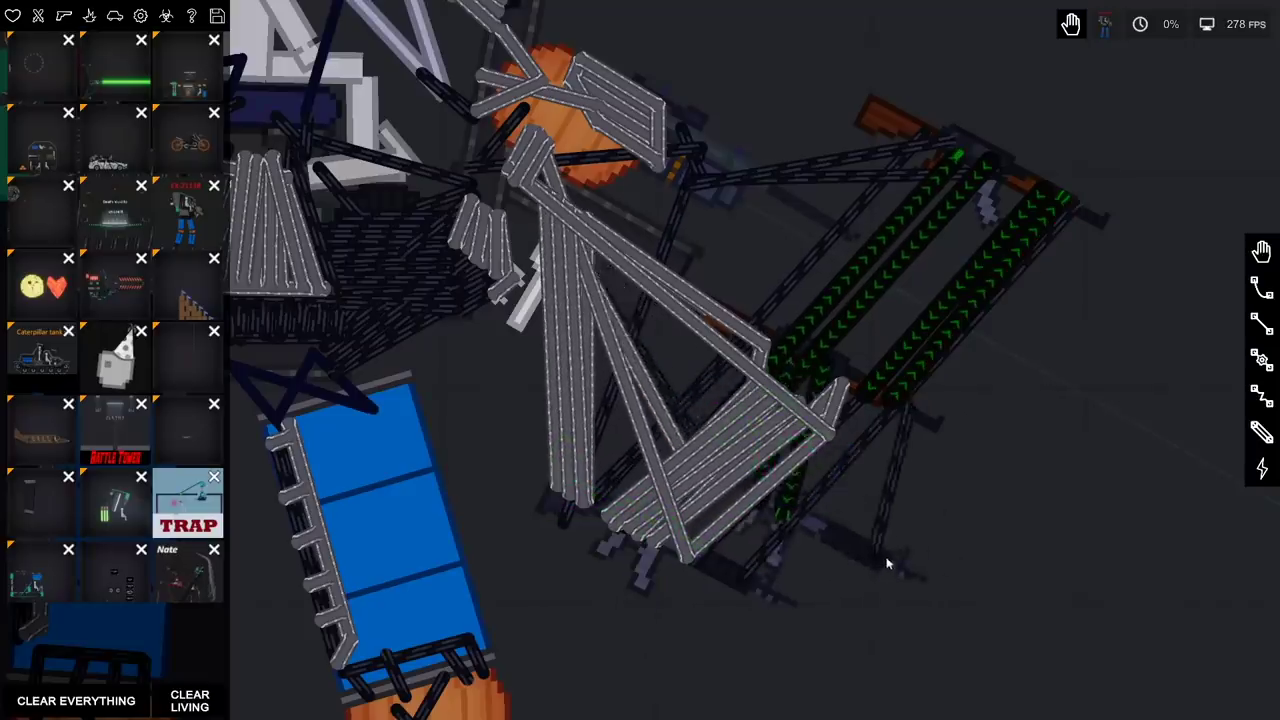
left_click(1036, 432)
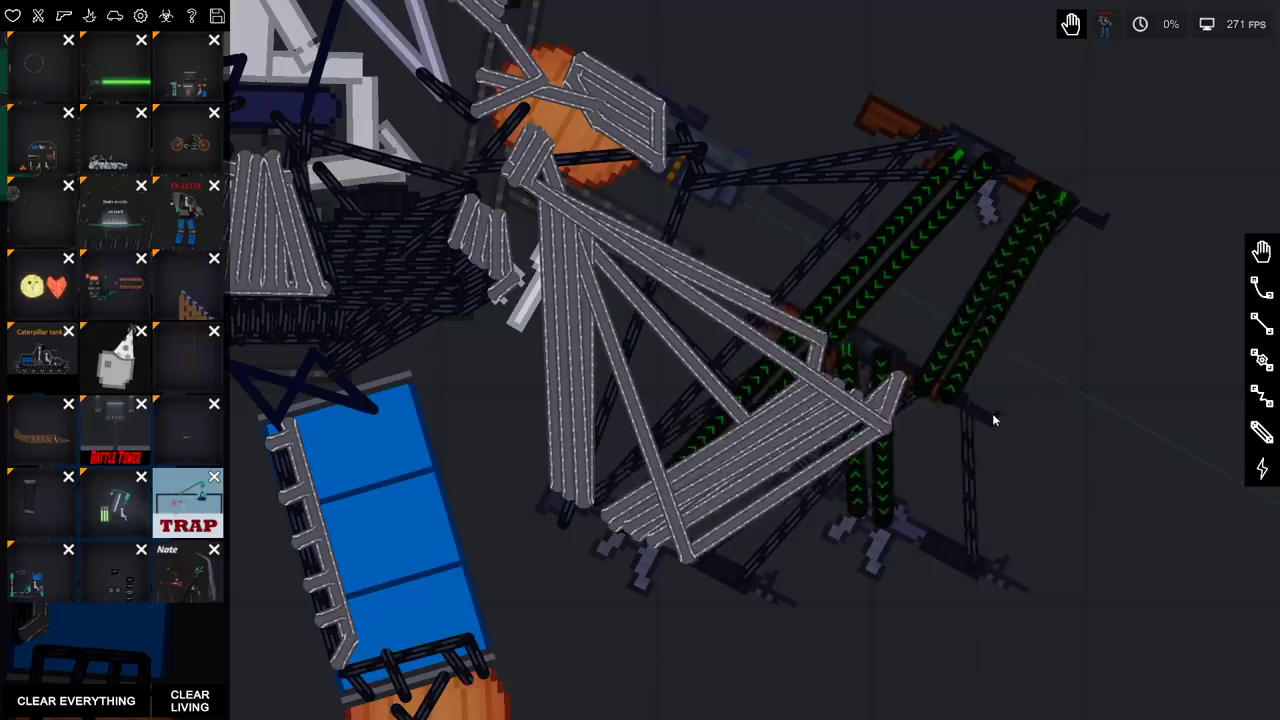
key("space")
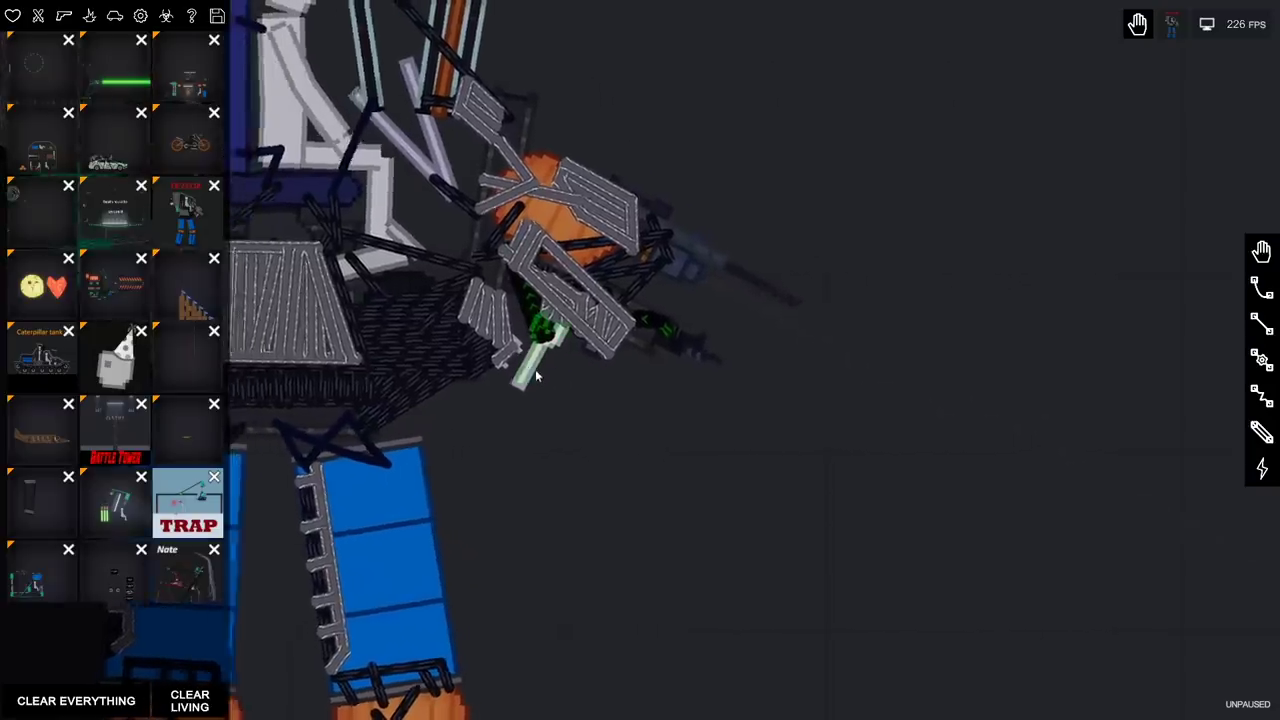
left_click_drag(608, 434, 733, 451)
key("space")
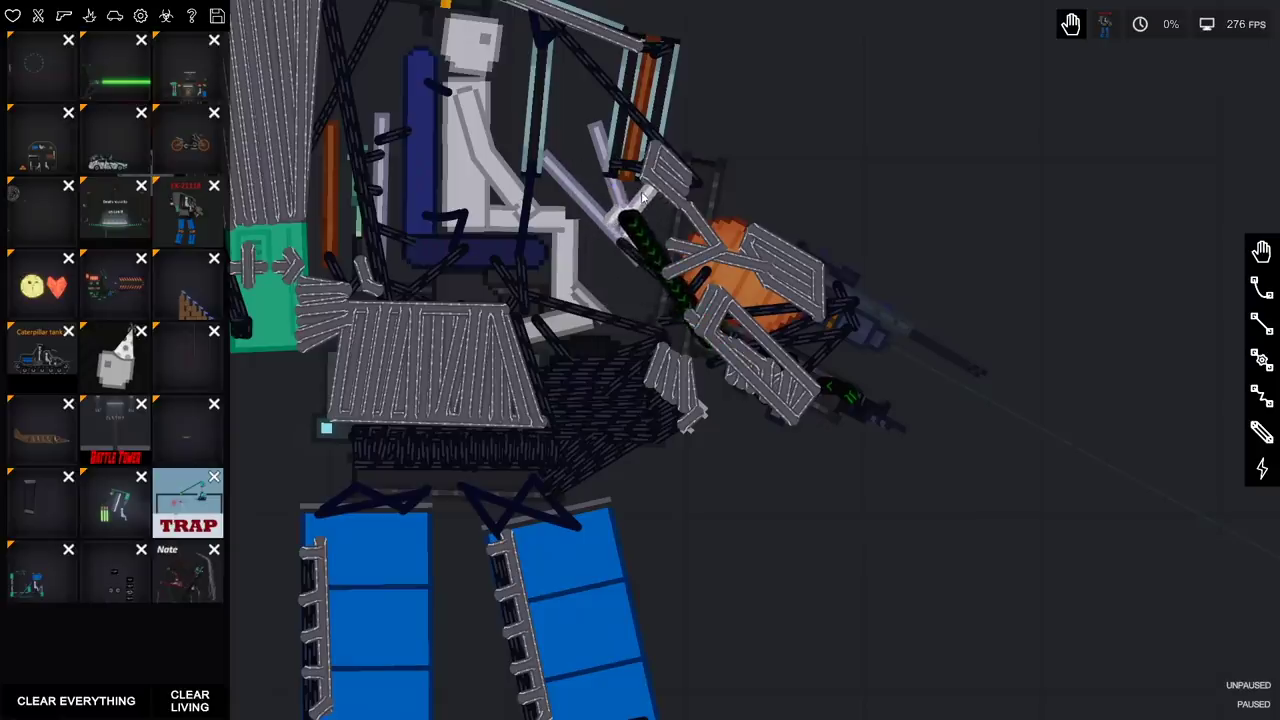
scroll(657, 188, "down", 5)
key("space")
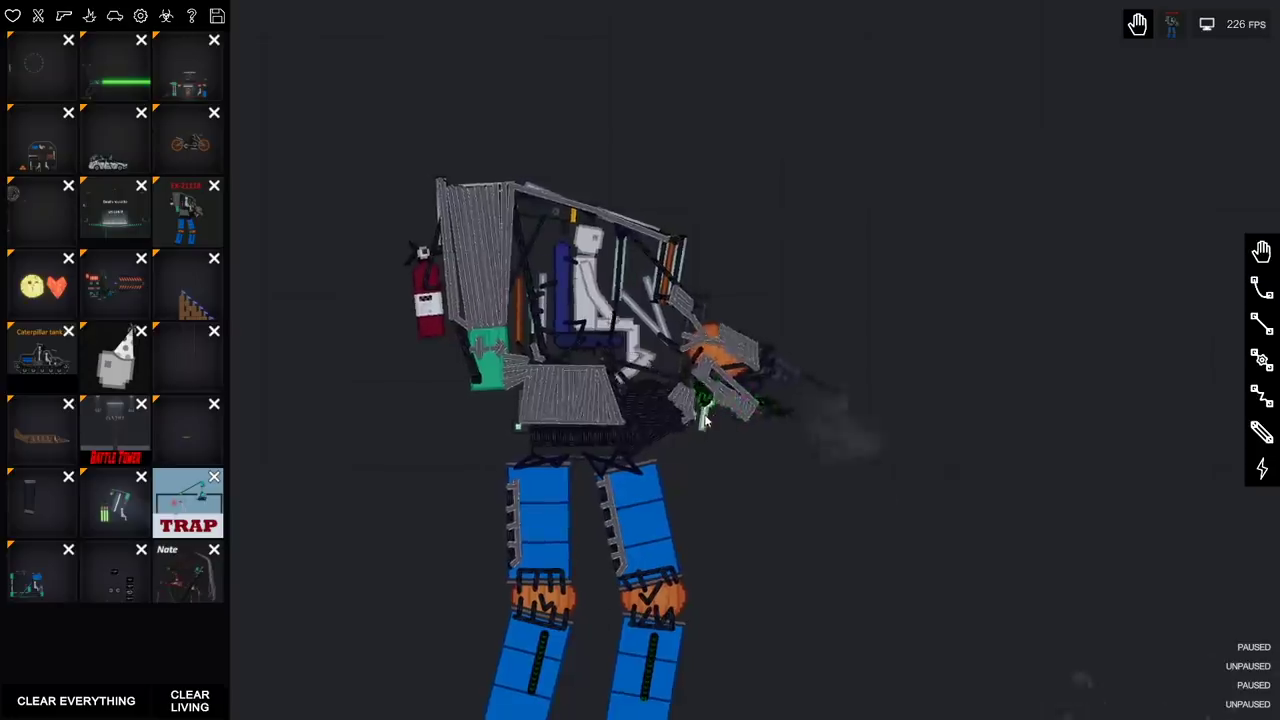
scroll(790, 460, "up", 5)
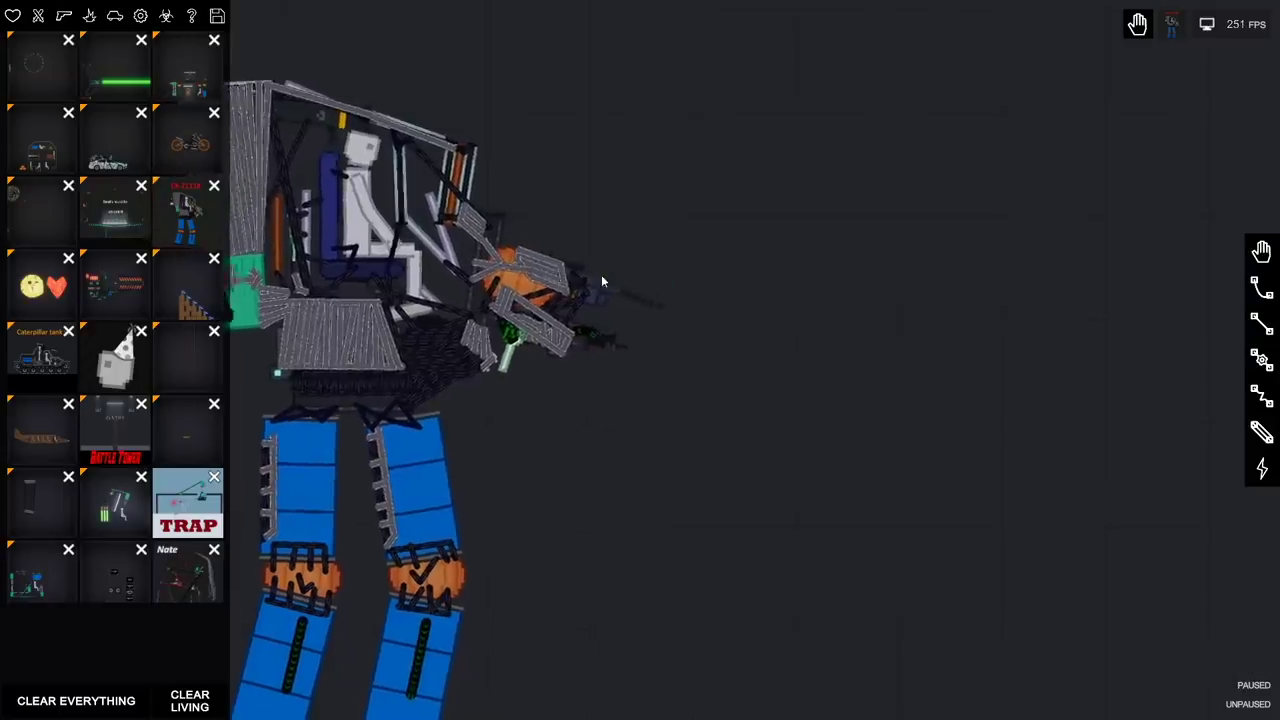
scroll(828, 487, "down", 3)
key("space")
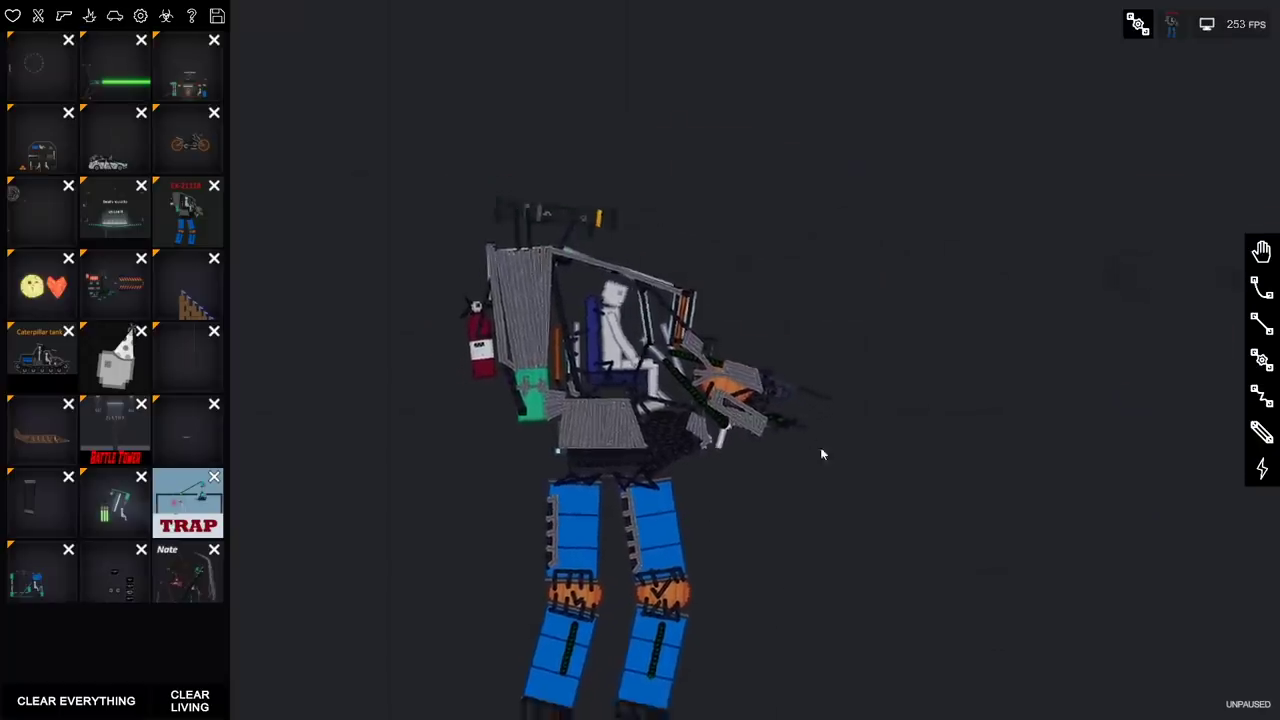
scroll(820, 447, "up", 3)
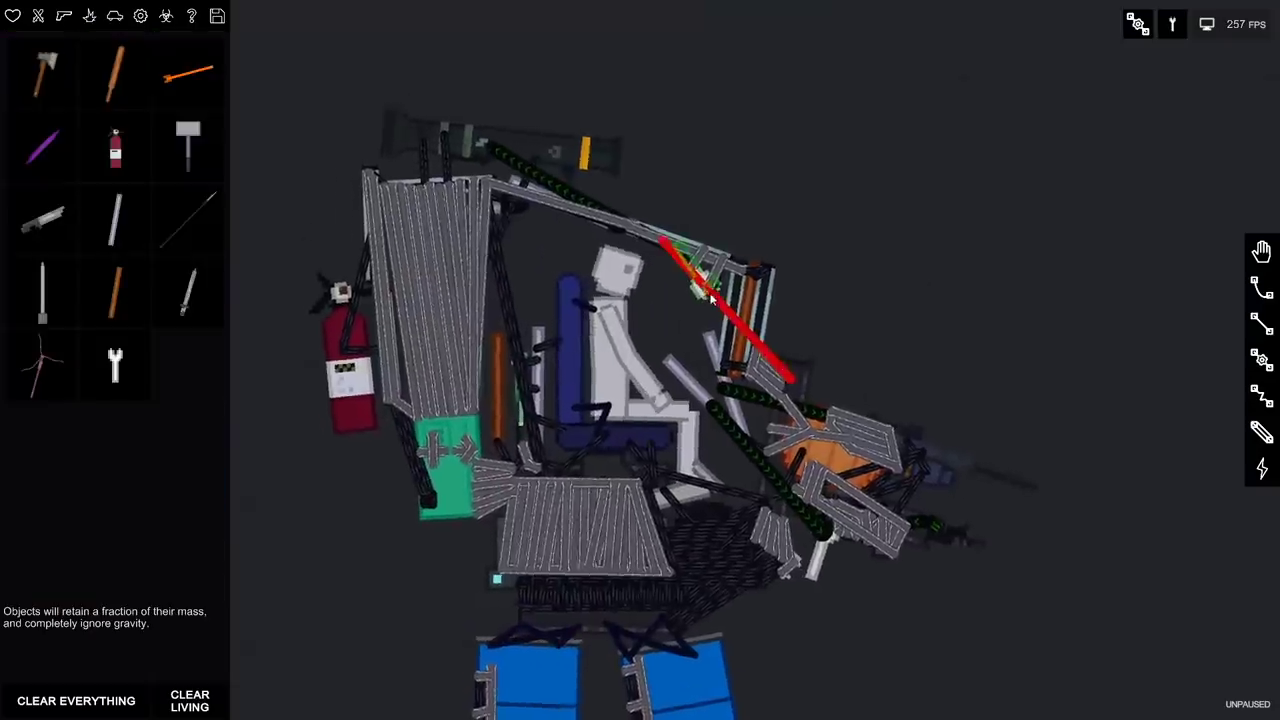
scroll(738, 303, "down", 3)
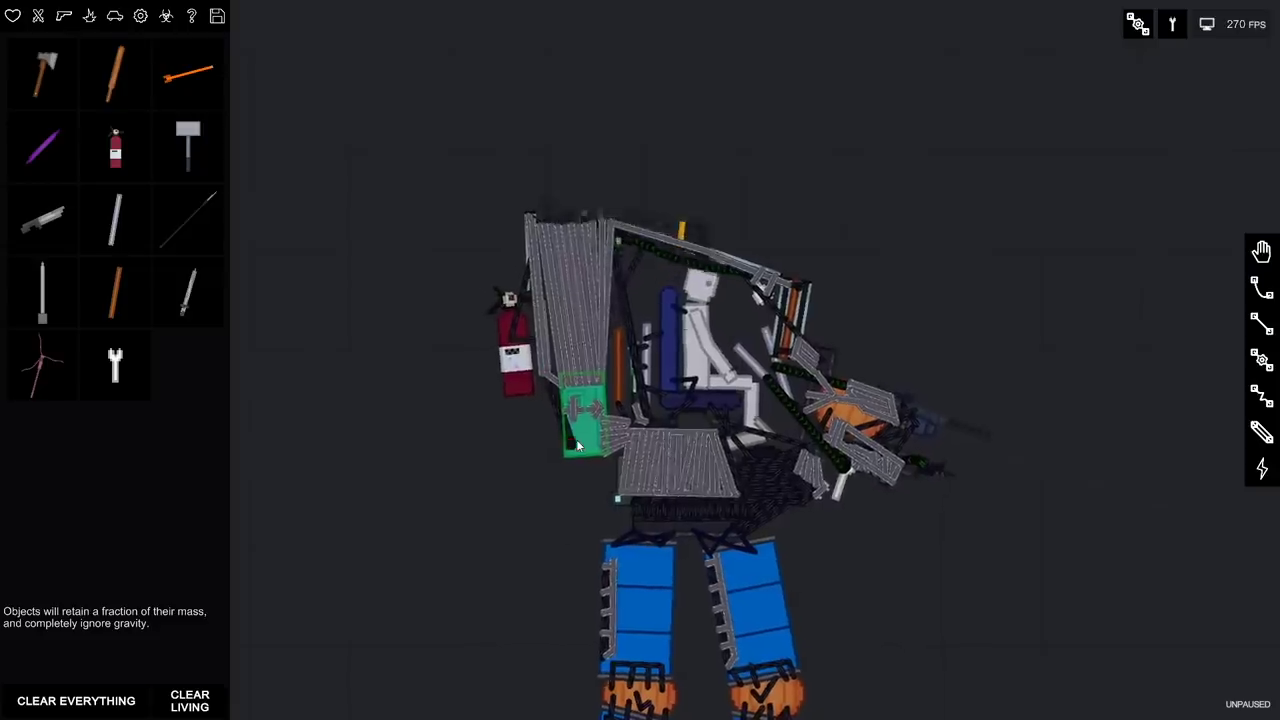
- Activate the mech's green control block and lower right leg segment
left_click(640, 455)
scroll(950, 520, "down", 3)
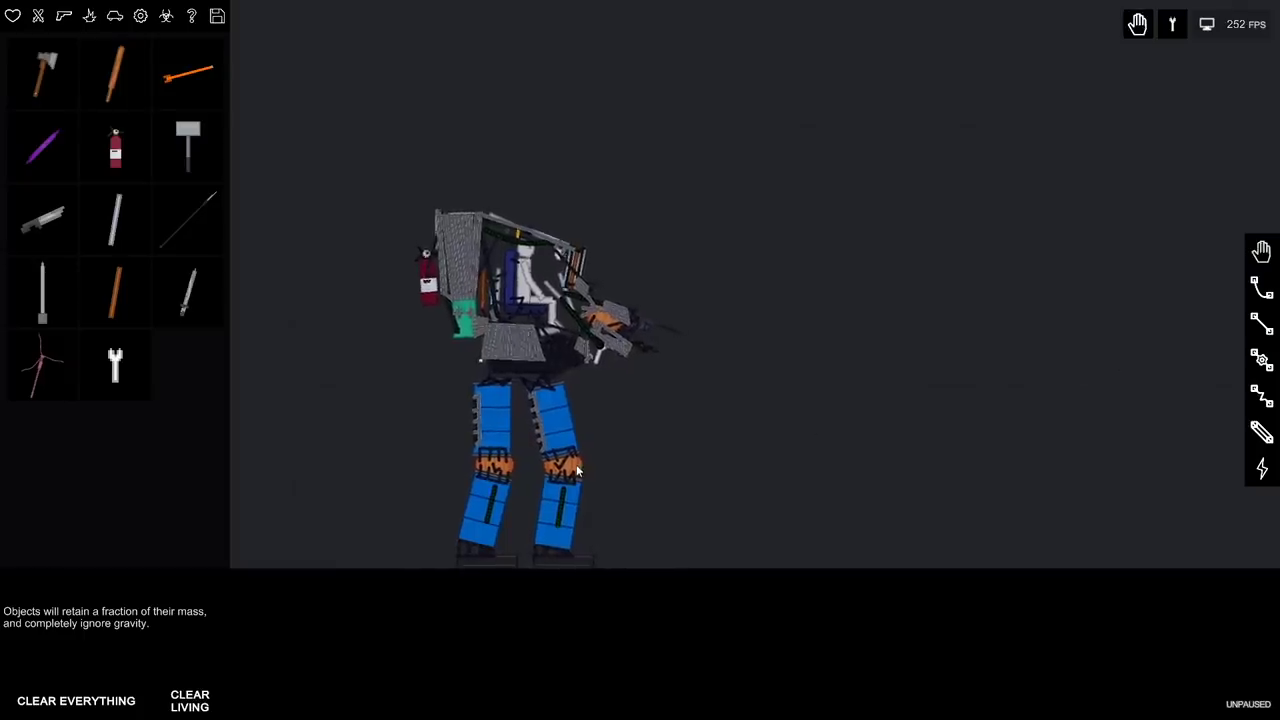
scroll(533, 492, "up", 5)
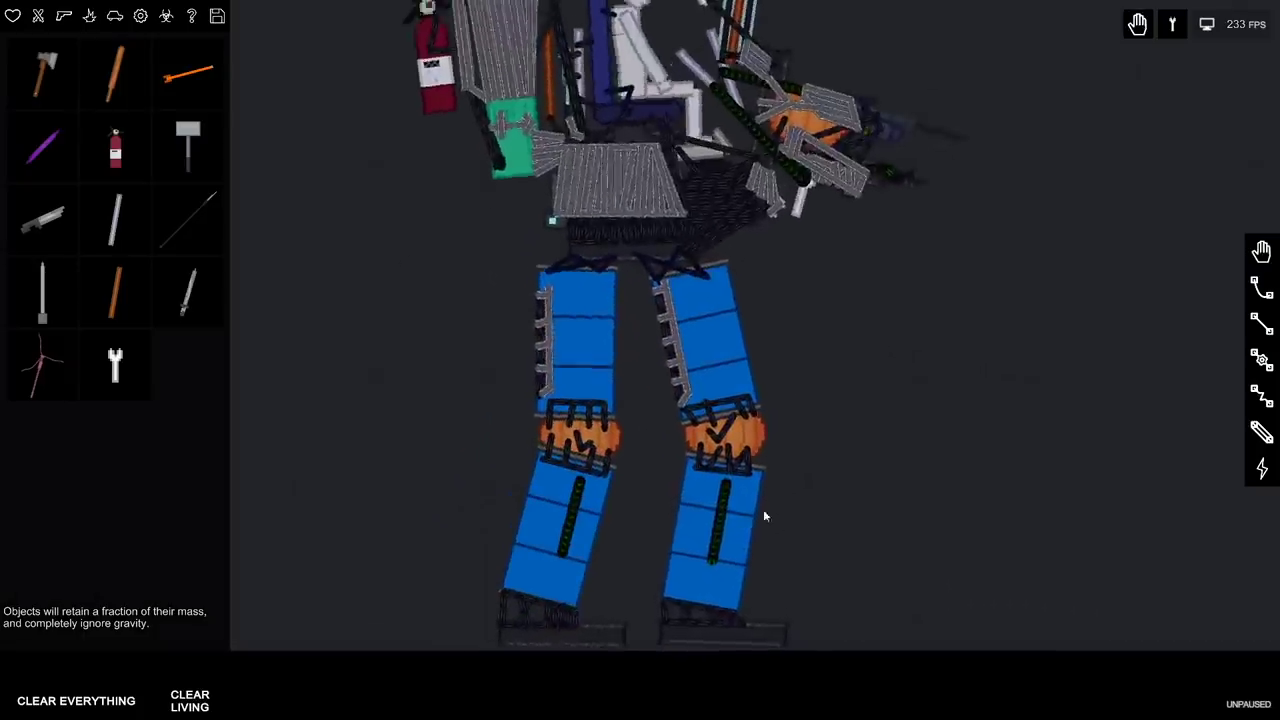
left_click(720, 550)
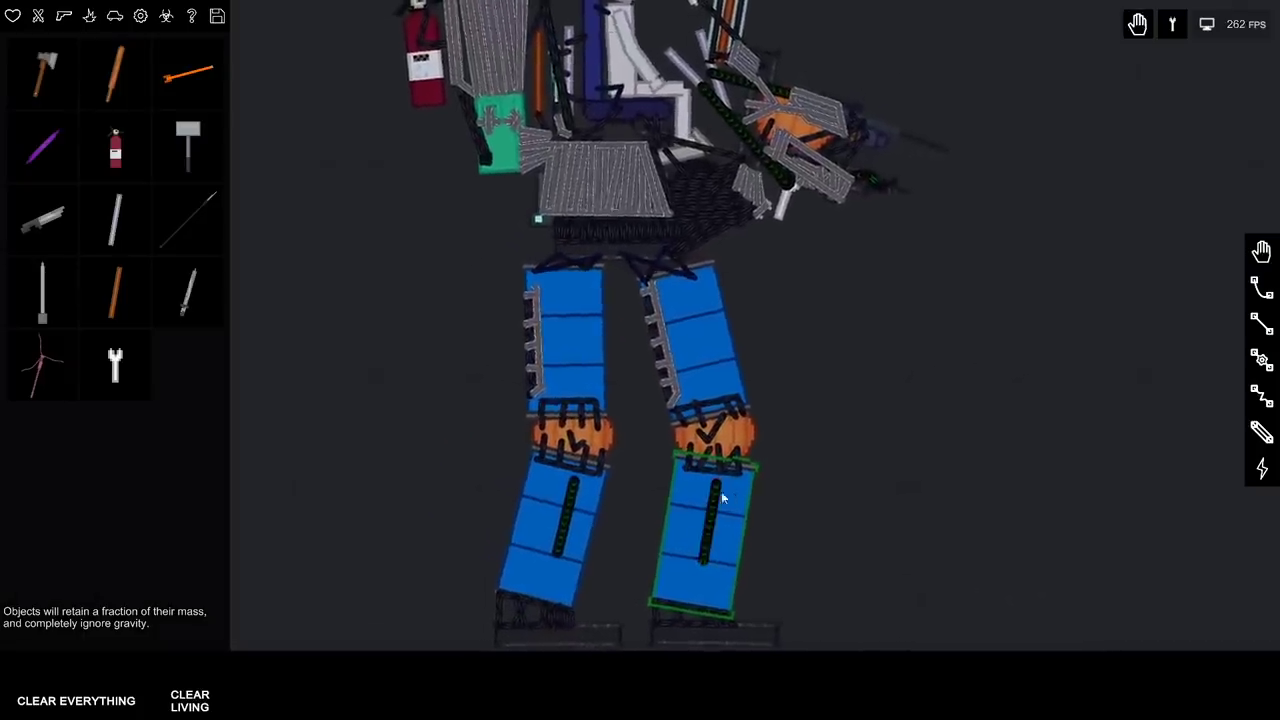
scroll(877, 445, "down", 3)
scroll(562, 500, "up", 1)
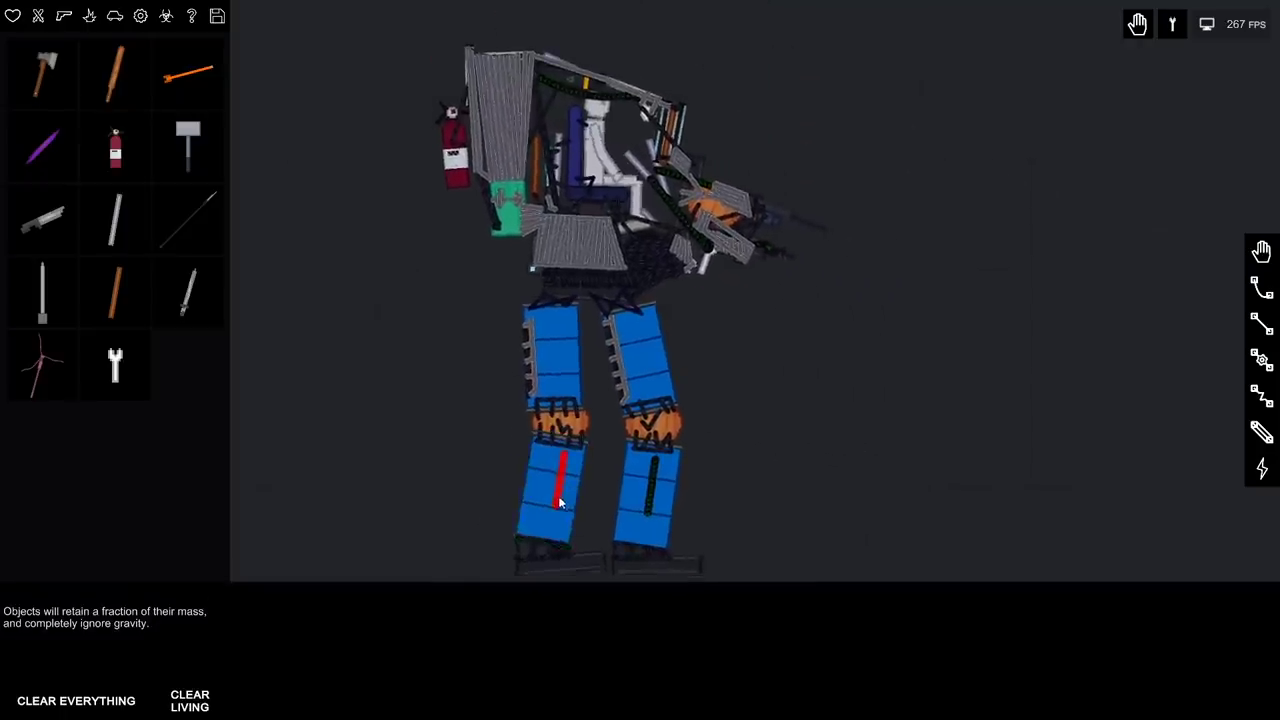
scroll(1000, 468, "down", 2)
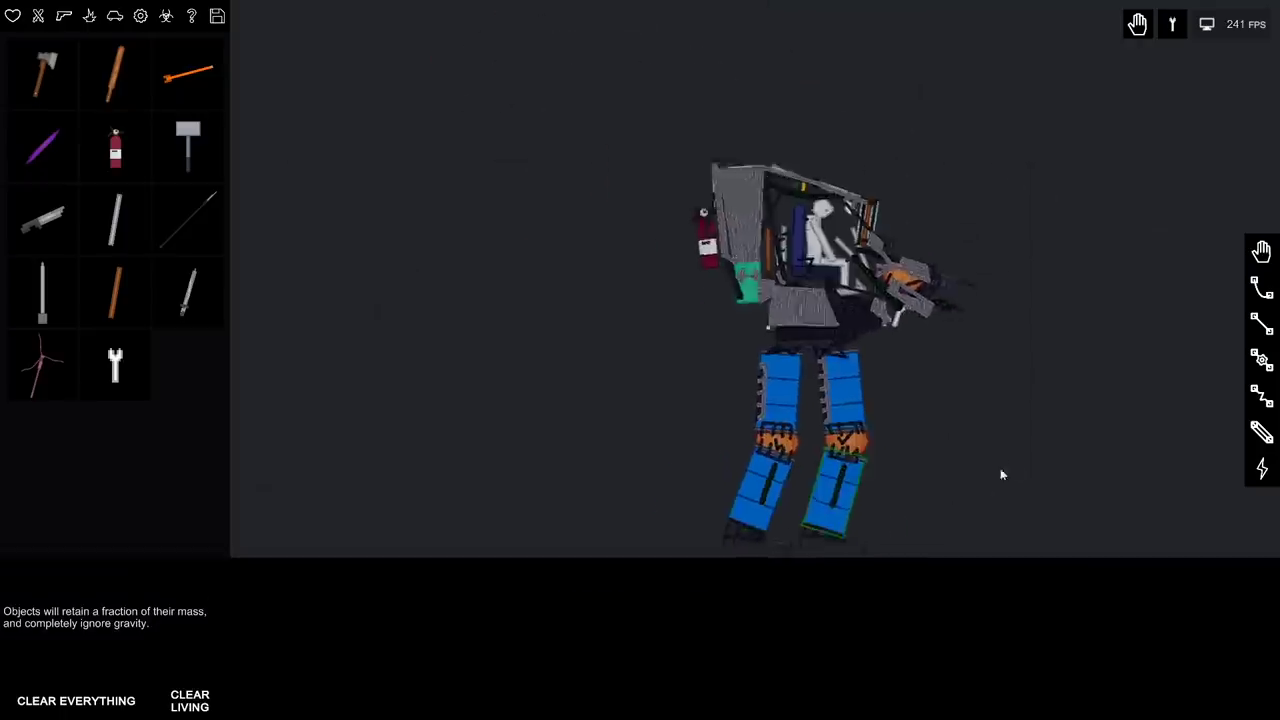
- Open saved contraptions, box-select the entire mech, and open its options menu
left_click(217, 17)
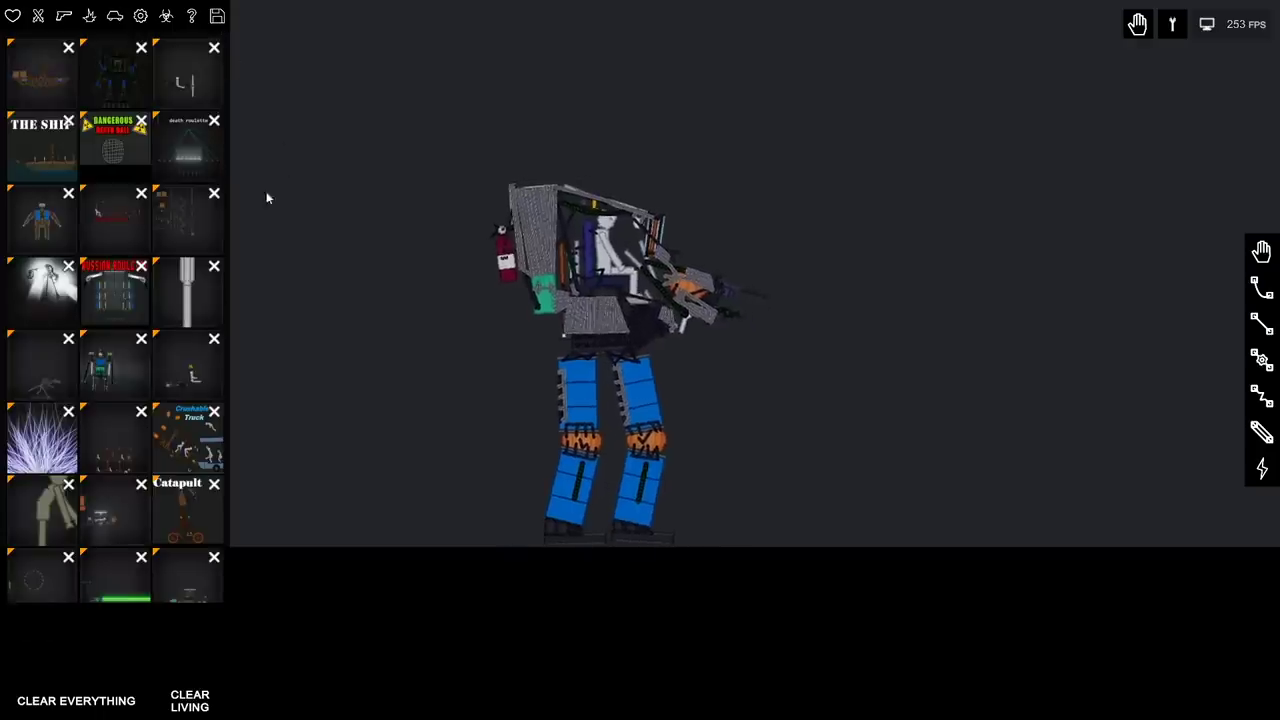
scroll(156, 364, "down", 1)
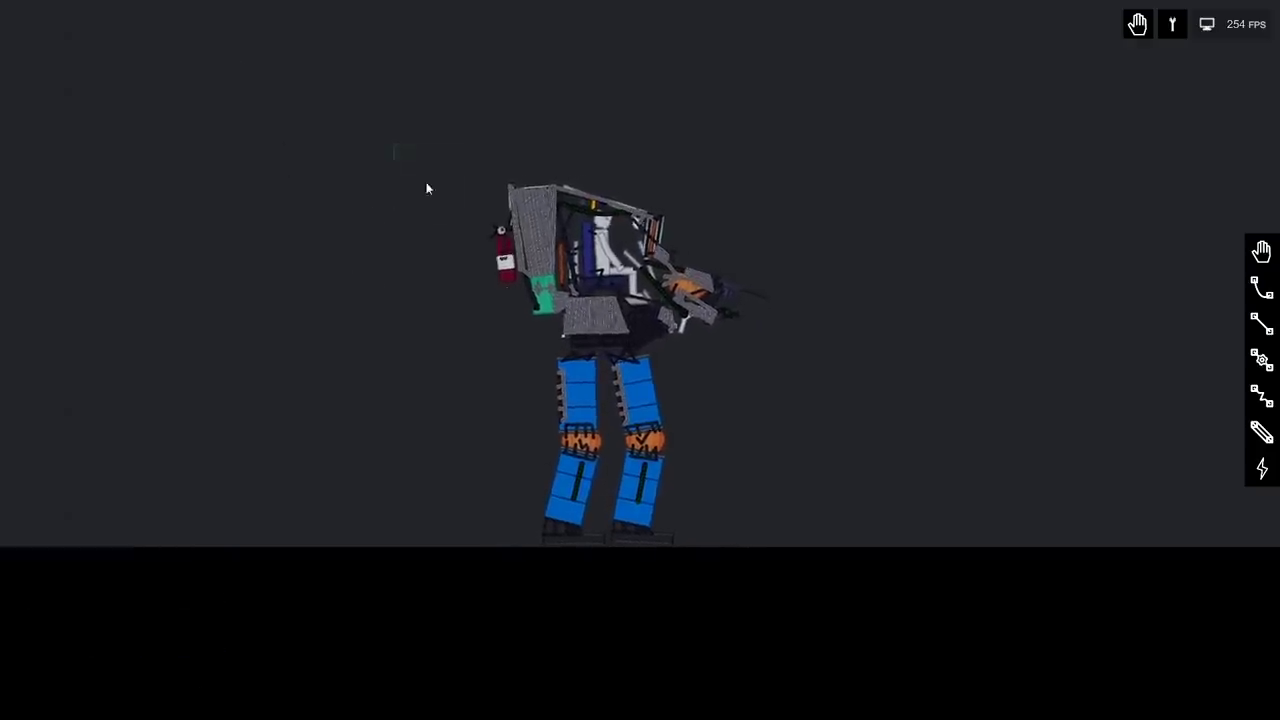
left_click_drag(420, 150, 735, 518)
right_click(645, 467)
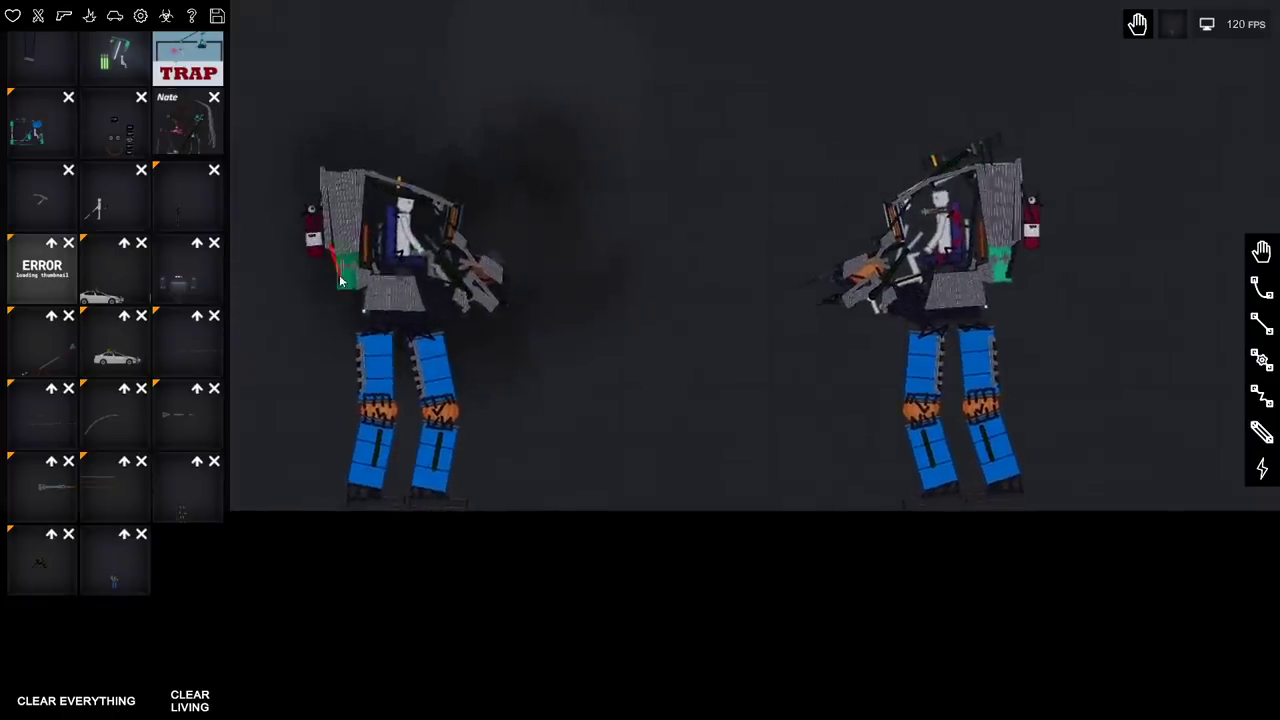
- Lift the left mech's green part, start the simulation, and pan to follow the fight
left_click_drag(340, 280, 374, 157)
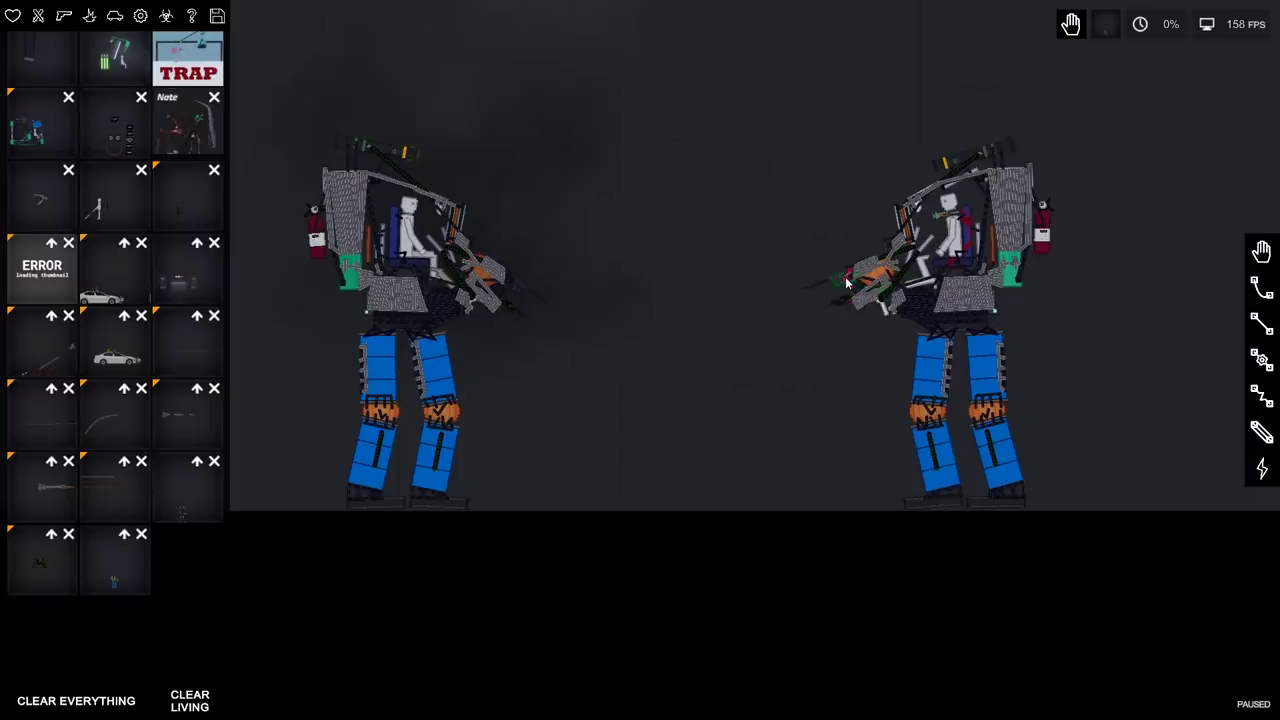
scroll(845, 283, "up", 4)
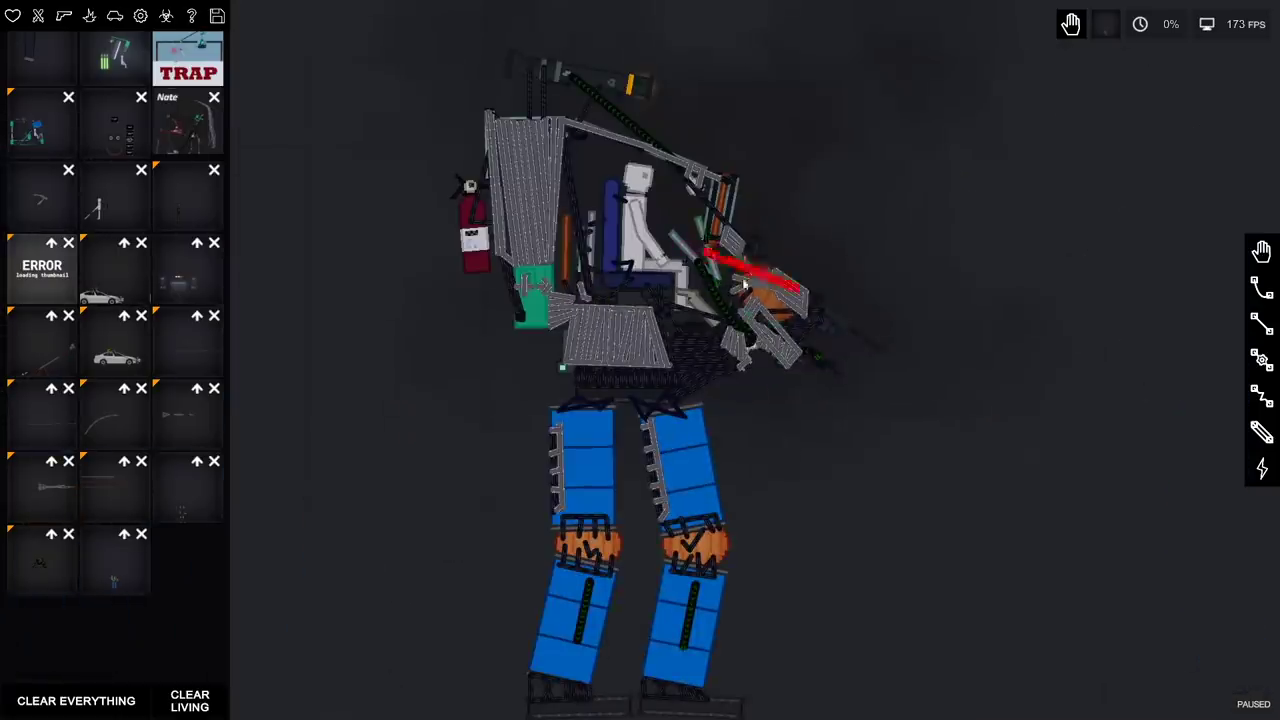
scroll(745, 285, "down", 4)
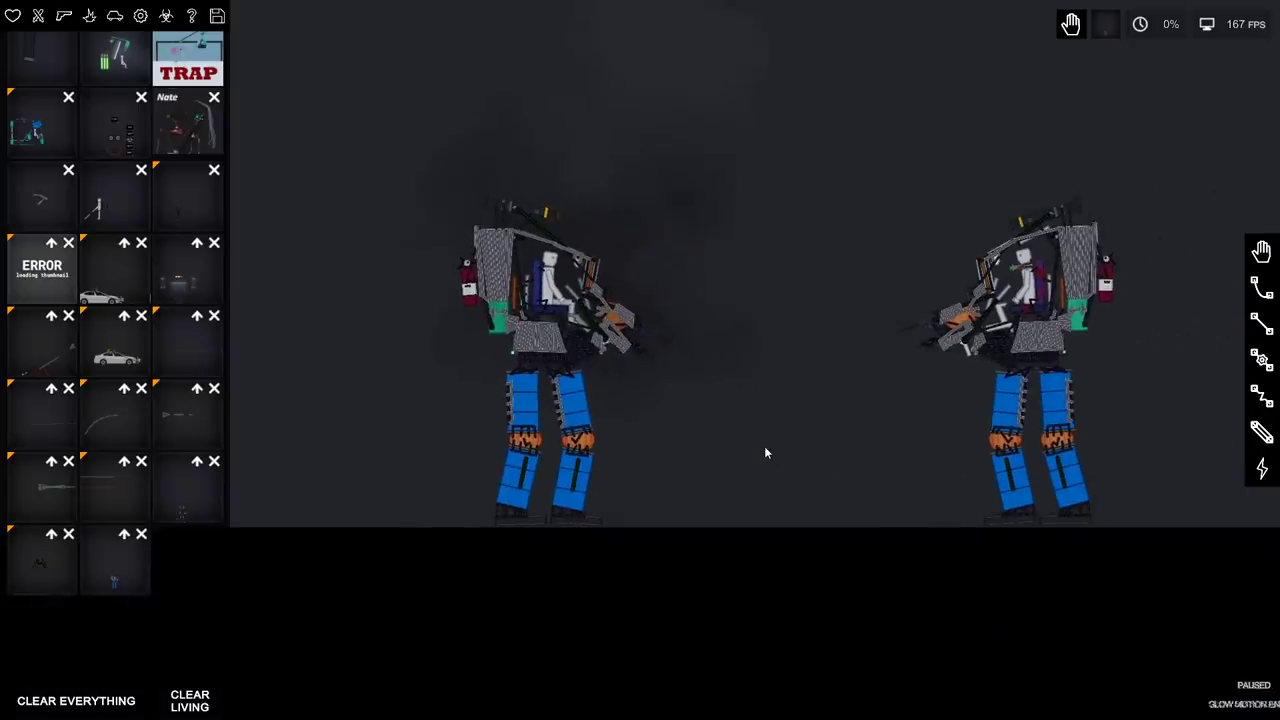
key("space")
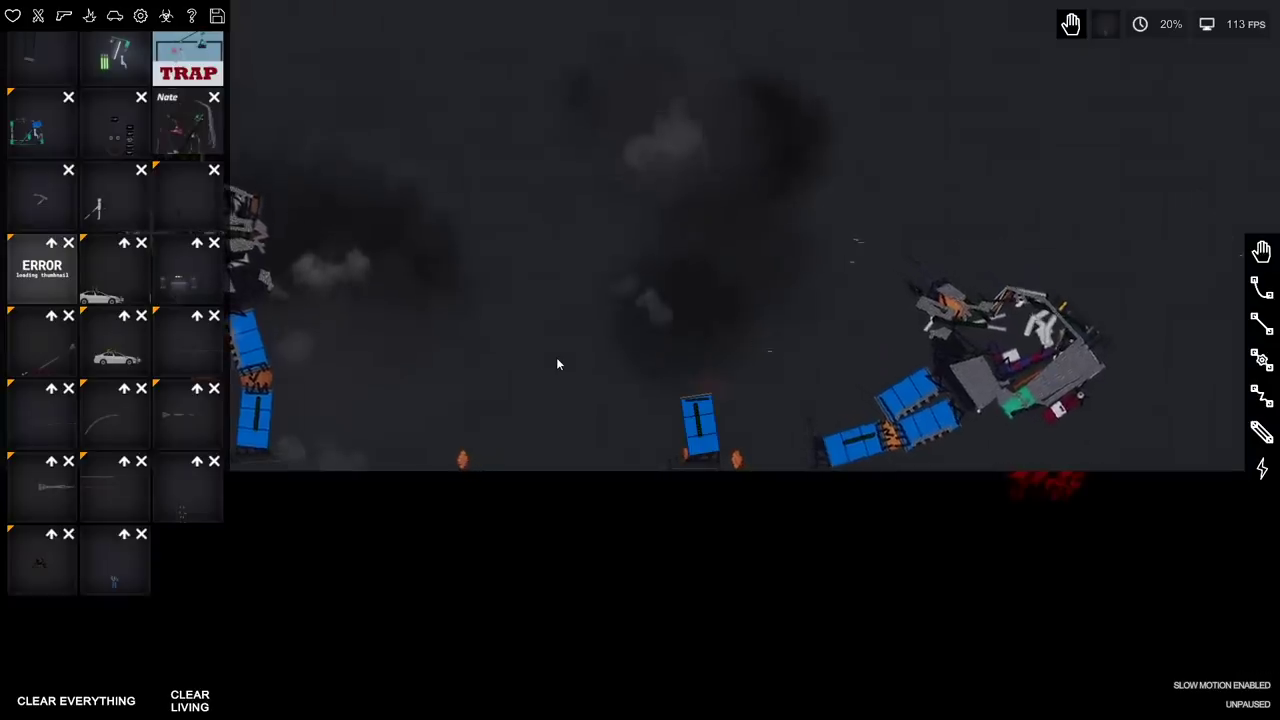
scroll(556, 357, "down", 2)
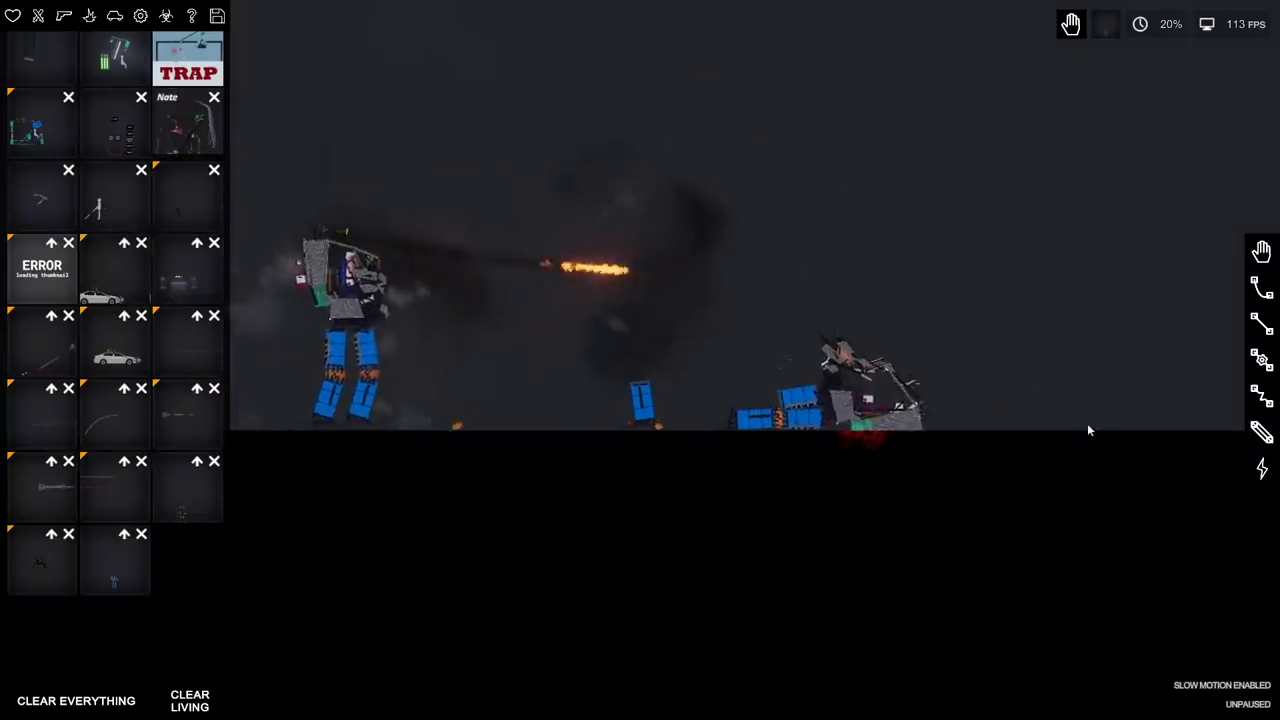
left_click_drag(1087, 430, 1009, 376)
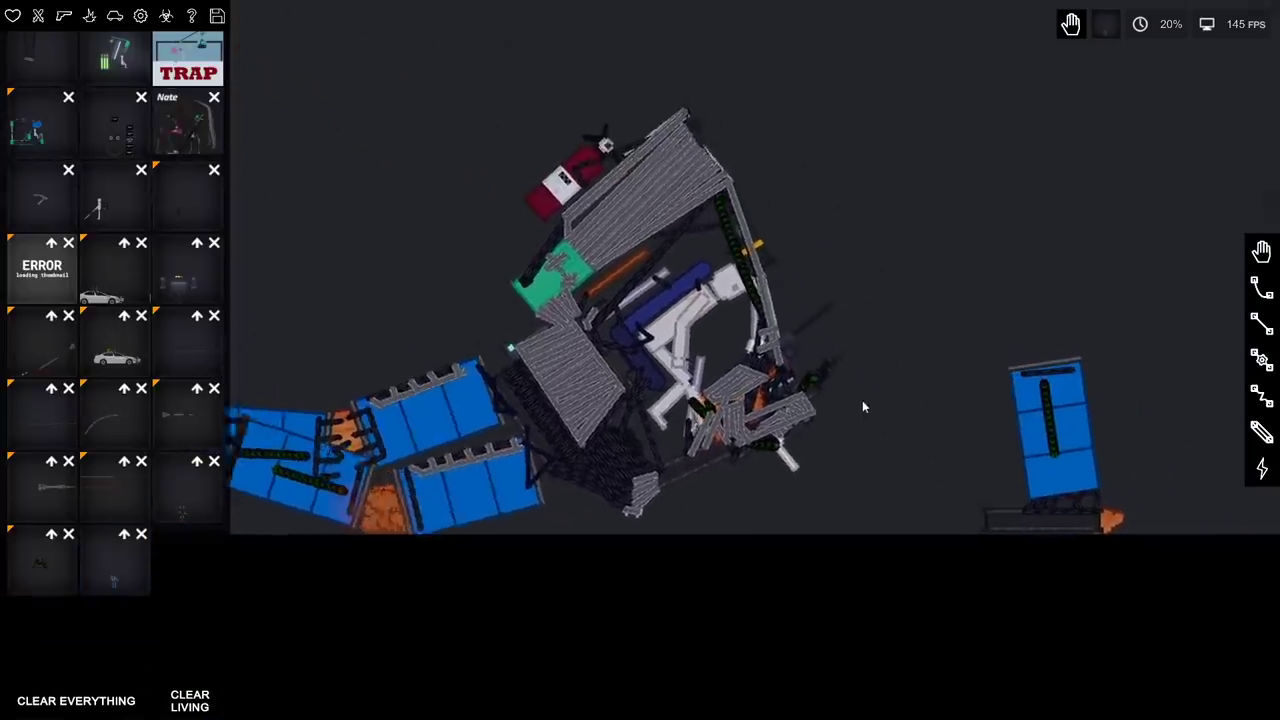
scroll(803, 543, "down", 4)
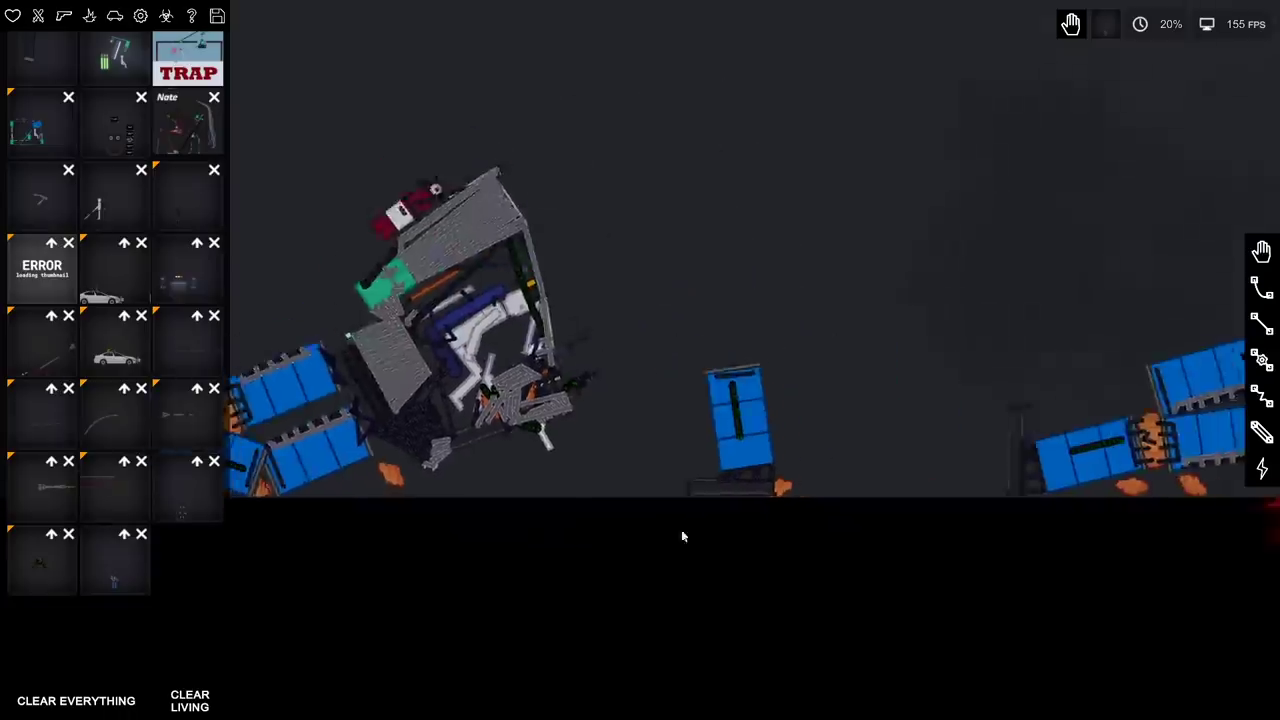
scroll(869, 400, "down", 2)
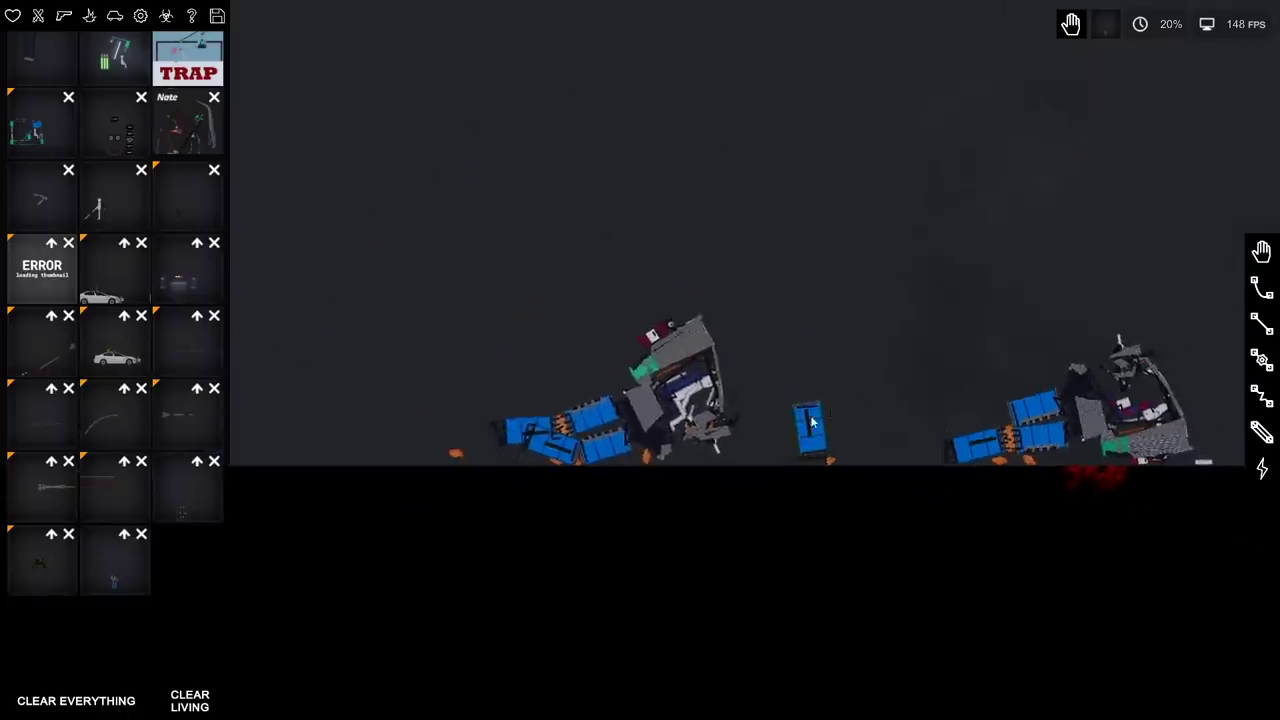
- Turn off slow motion with the G key and hide the side panel
key("g")
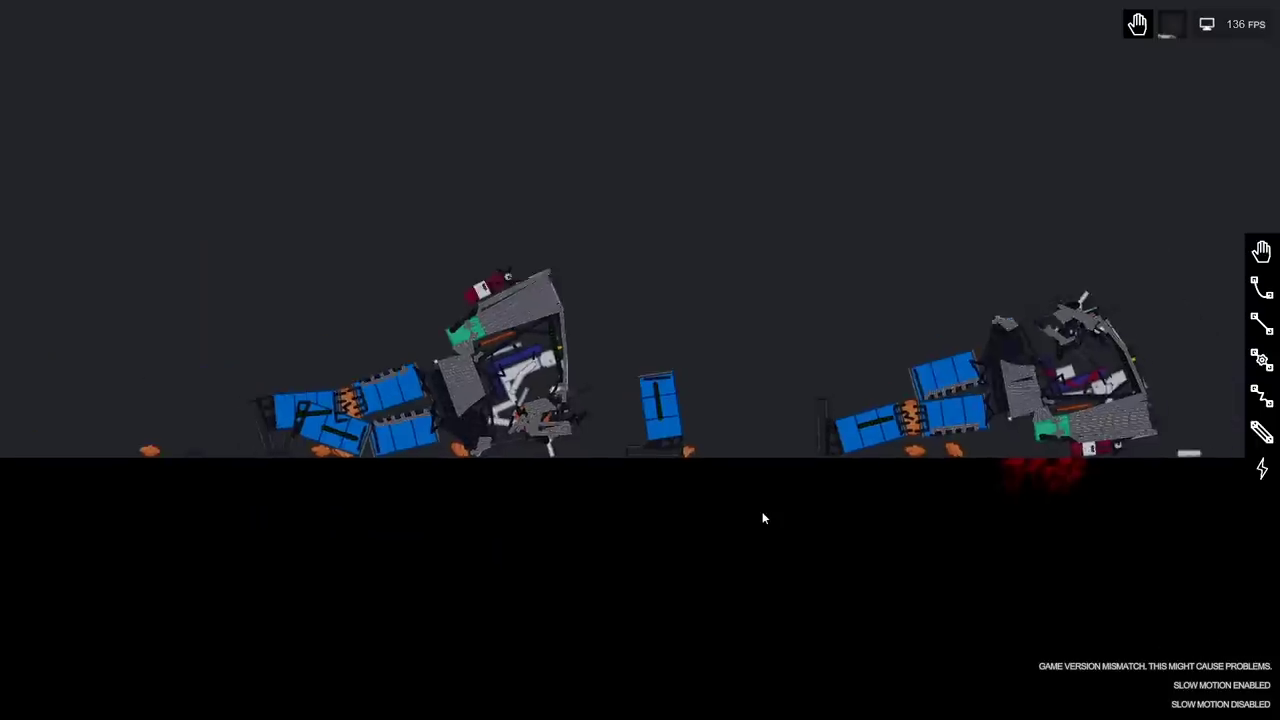